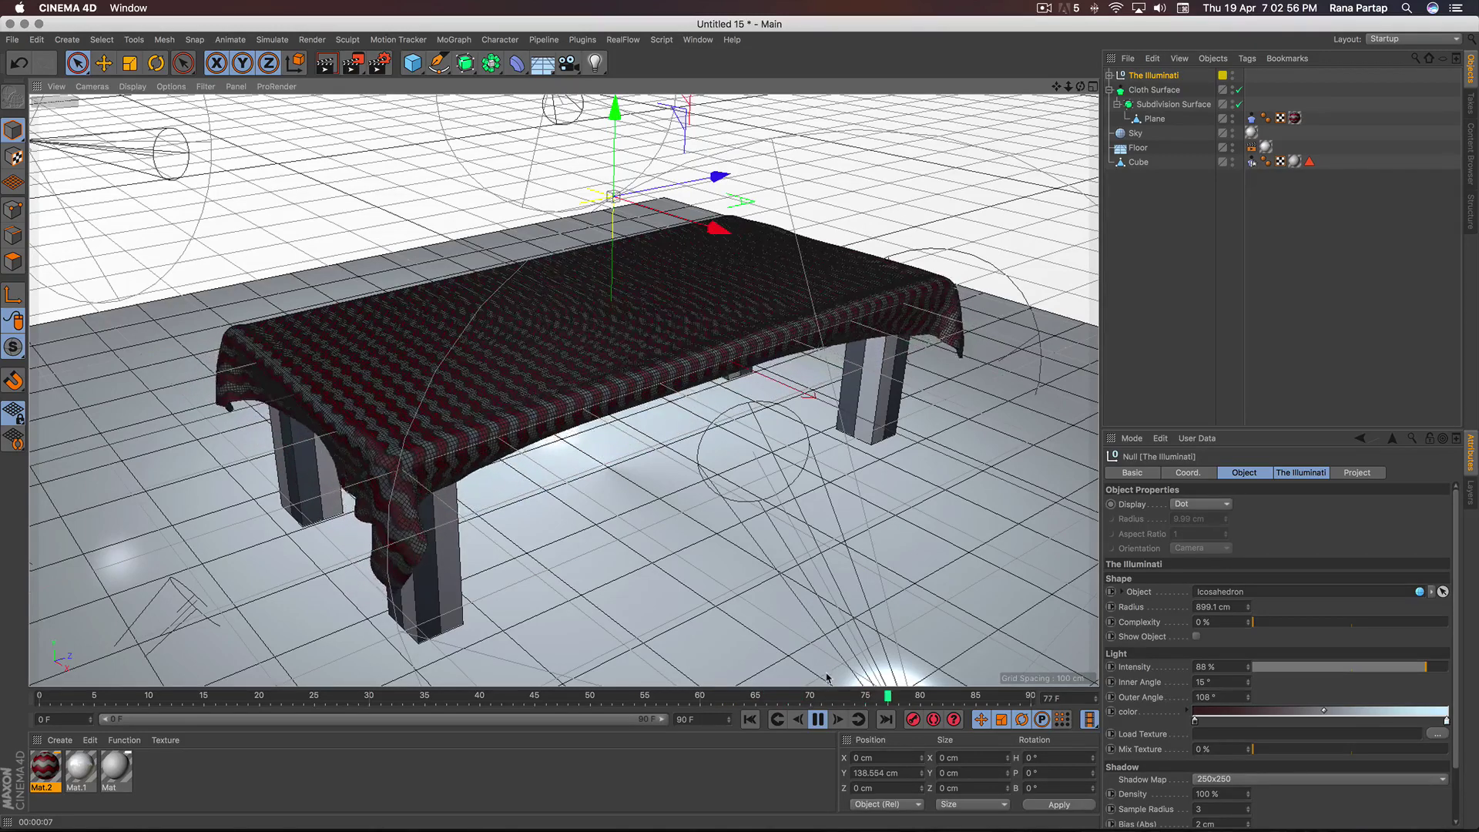
Stop the playback of the tablecloth simulation and render the current view of the finished table
click(818, 720)
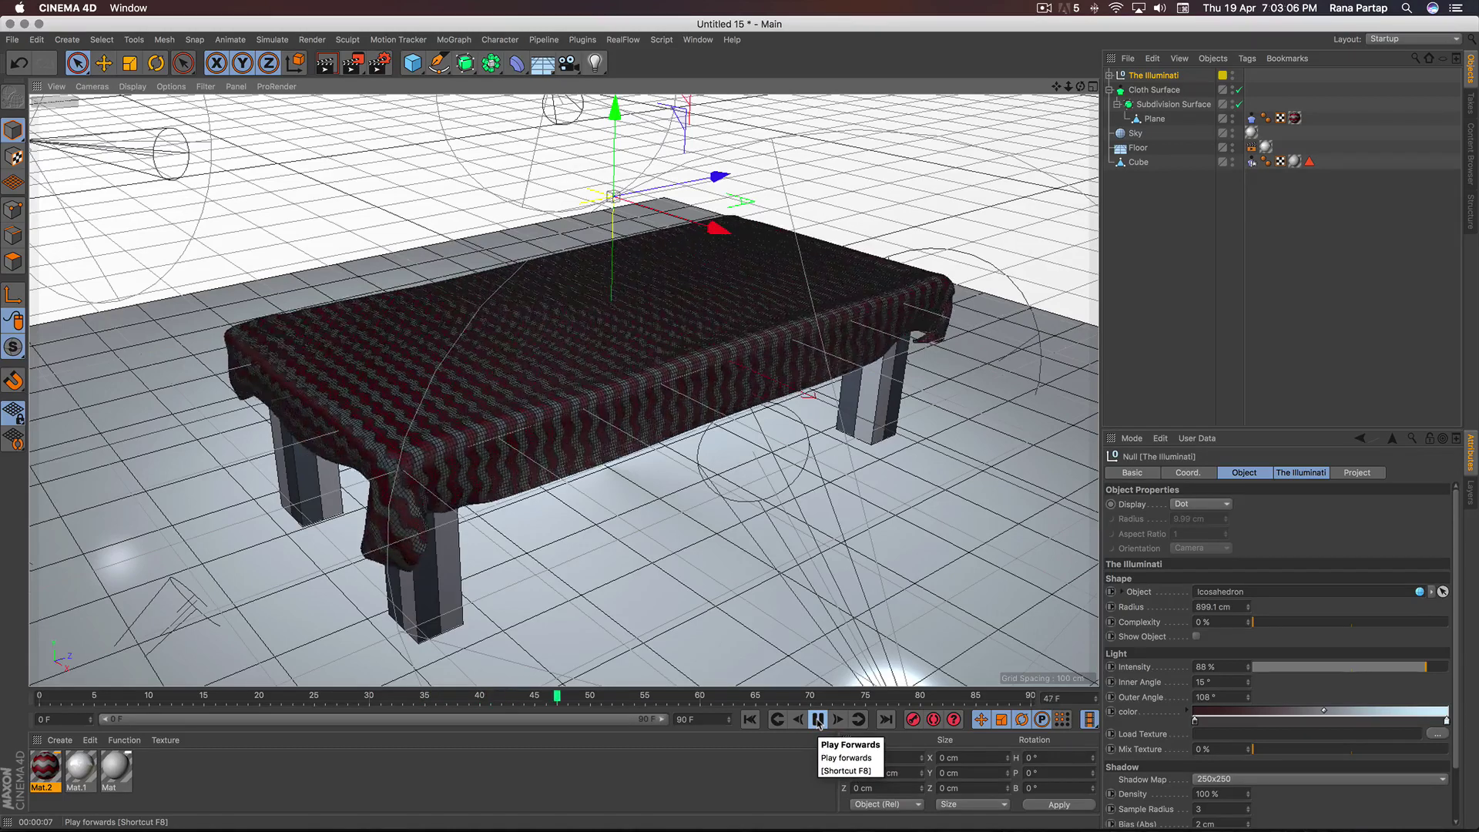
click(818, 723)
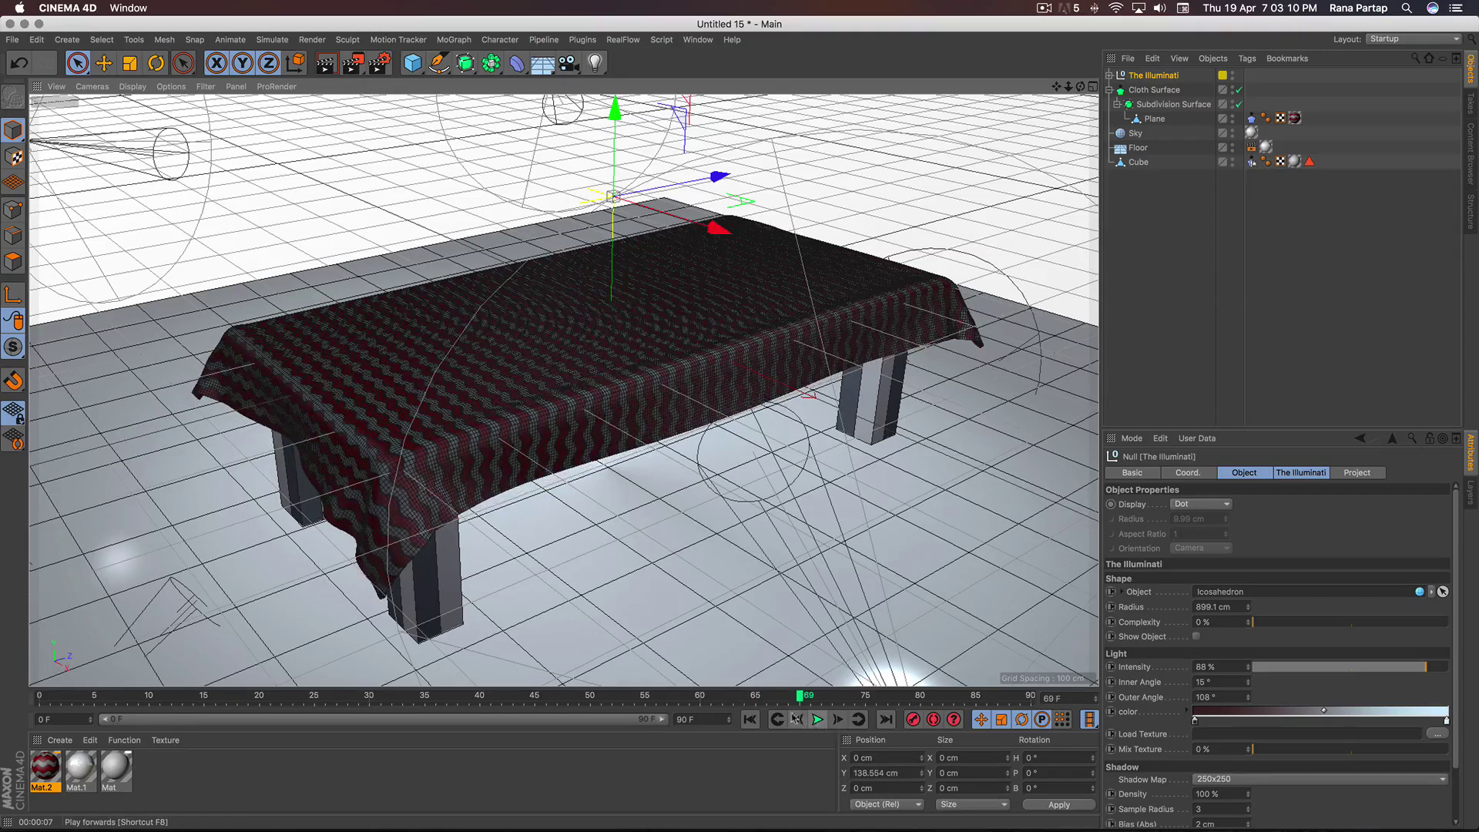
click(327, 68)
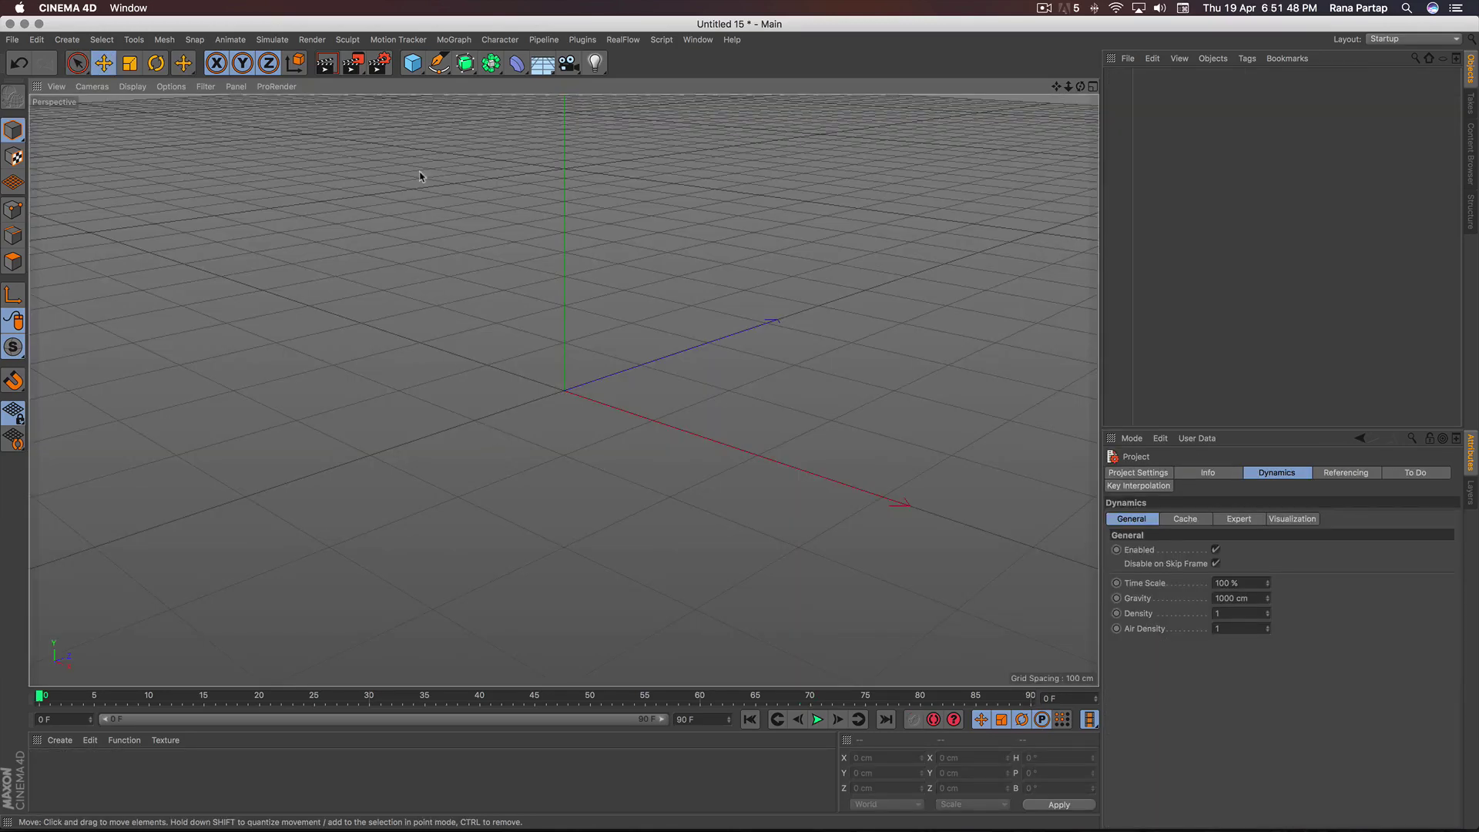
Add a cube and reshape it into a flat tabletop slab about 392 × 9 × 808 cm in X, Y and Z
drag(412, 64, 539, 85)
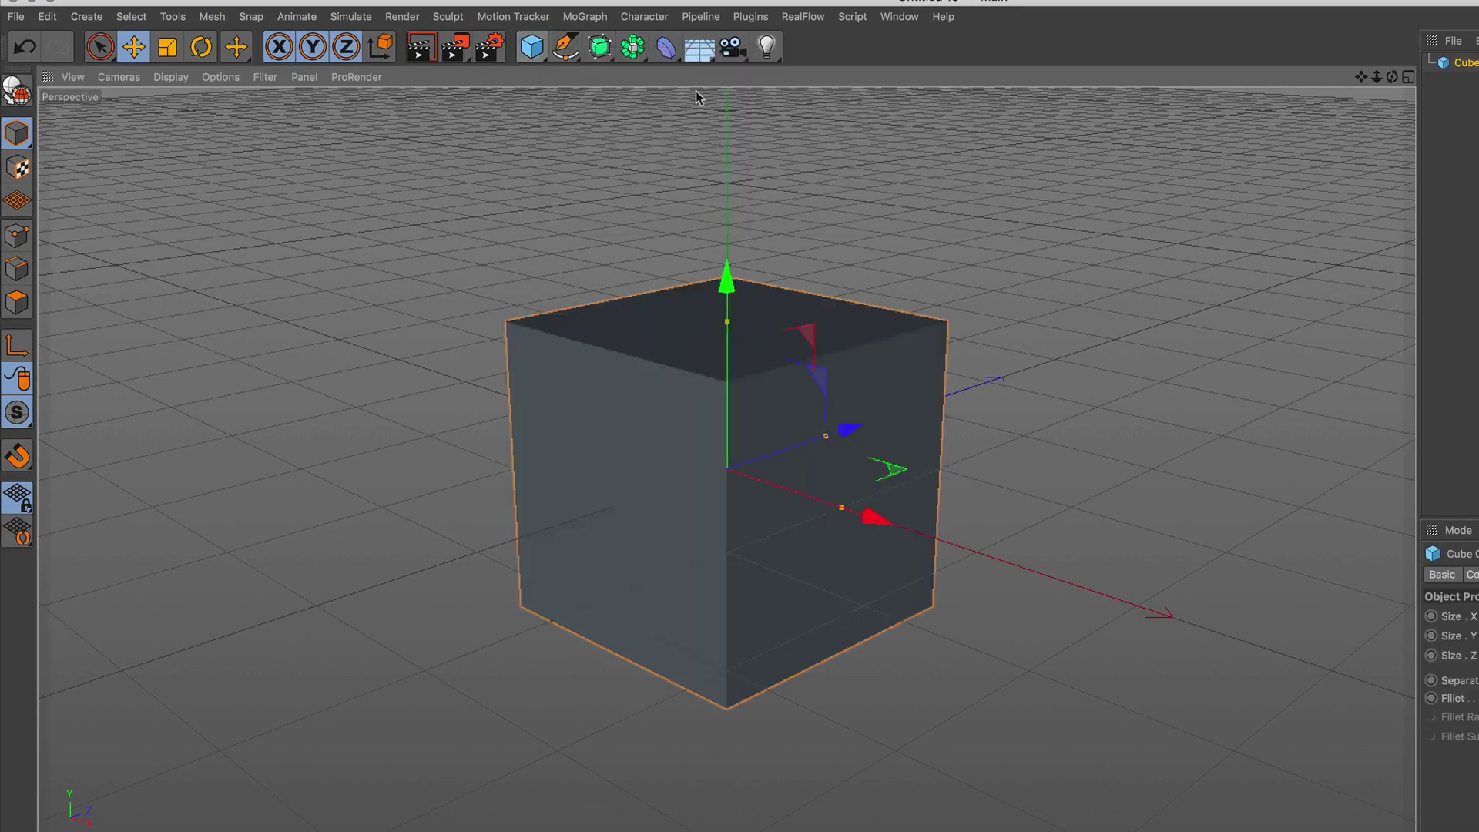
drag(727, 327, 725, 468)
drag(827, 436, 1044, 314)
drag(841, 512, 959, 597)
alt+drag(748, 528, 744, 484)
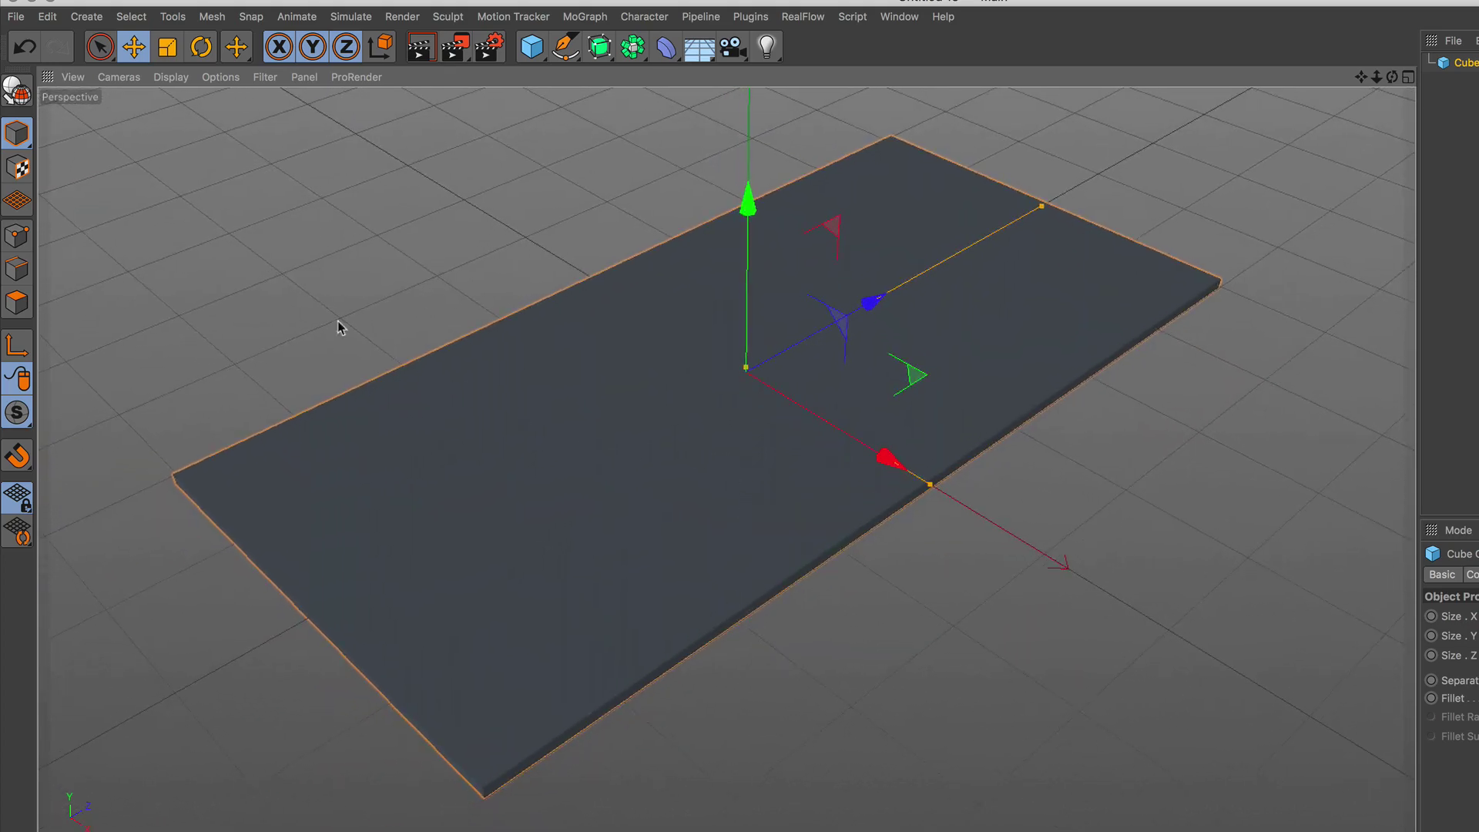
Show the slab's mesh lines in the viewport and set its segments to 13 in X and 31 in Z
click(159, 82)
click(205, 122)
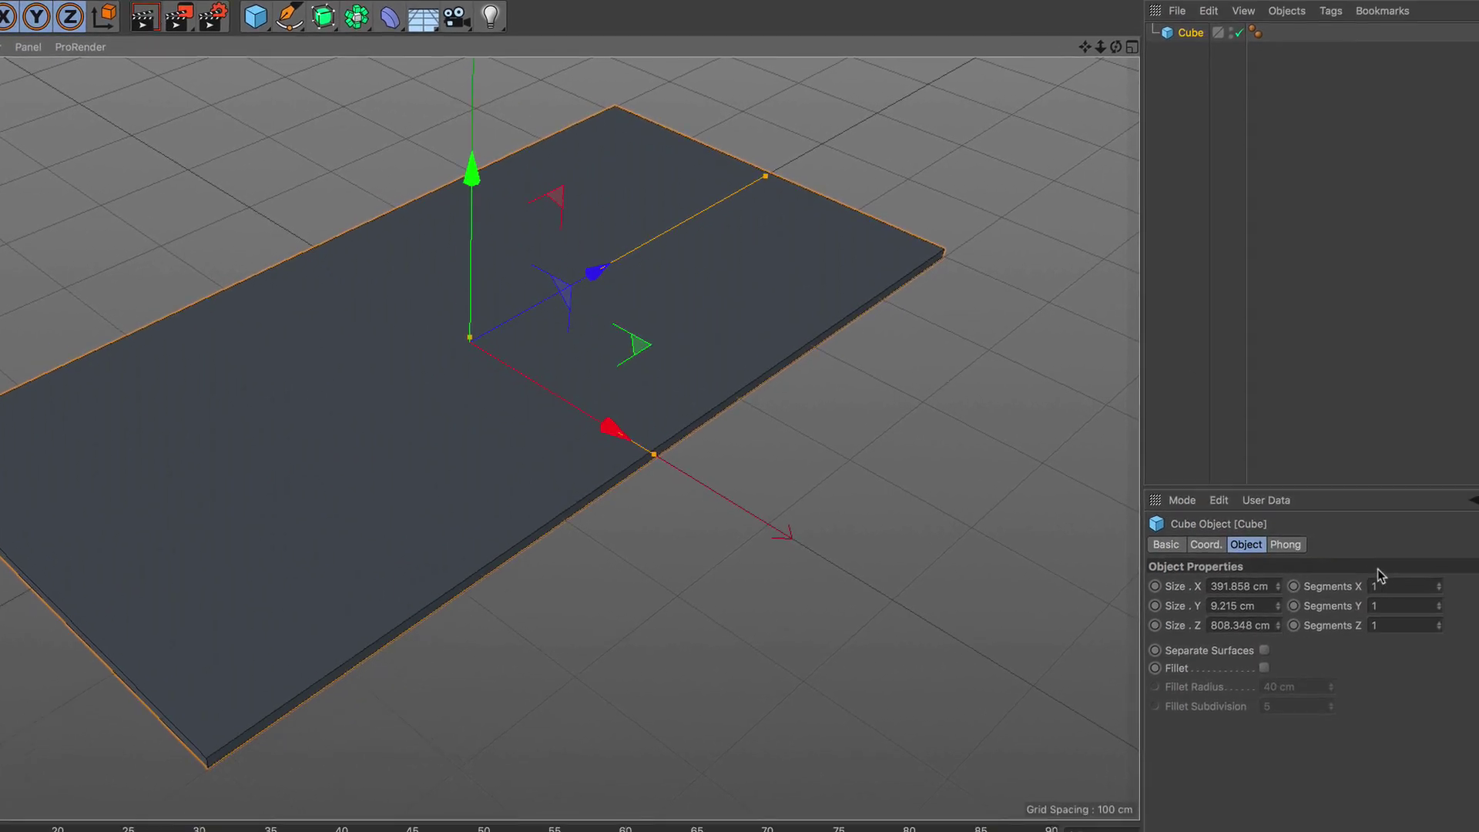
click(1400, 587)
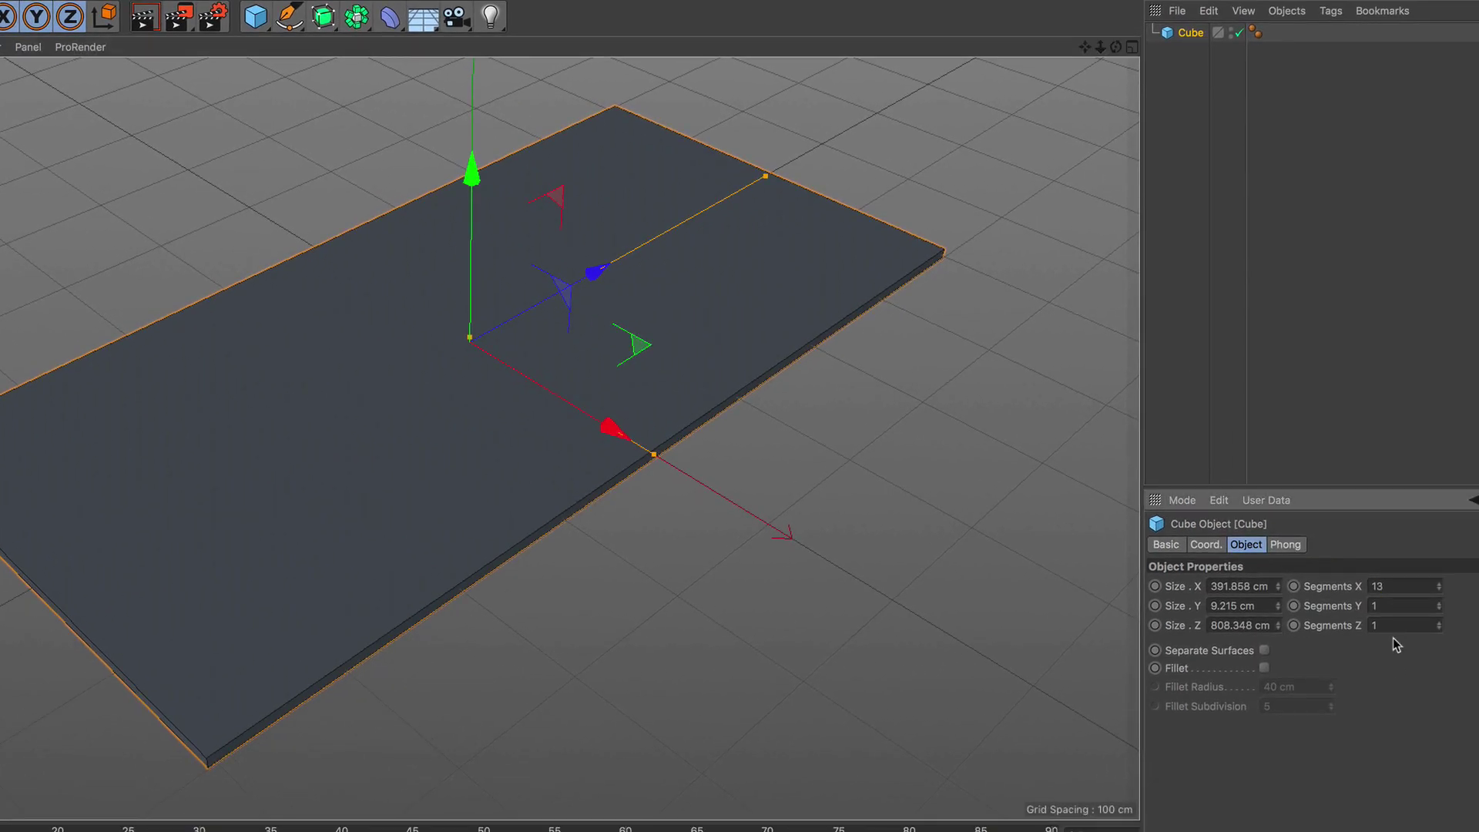
key(Return)
text(31)
key(Return)
Convert the slab to an editable polygon object and switch to polygon editing
alt+drag(451, 460, 498, 395)
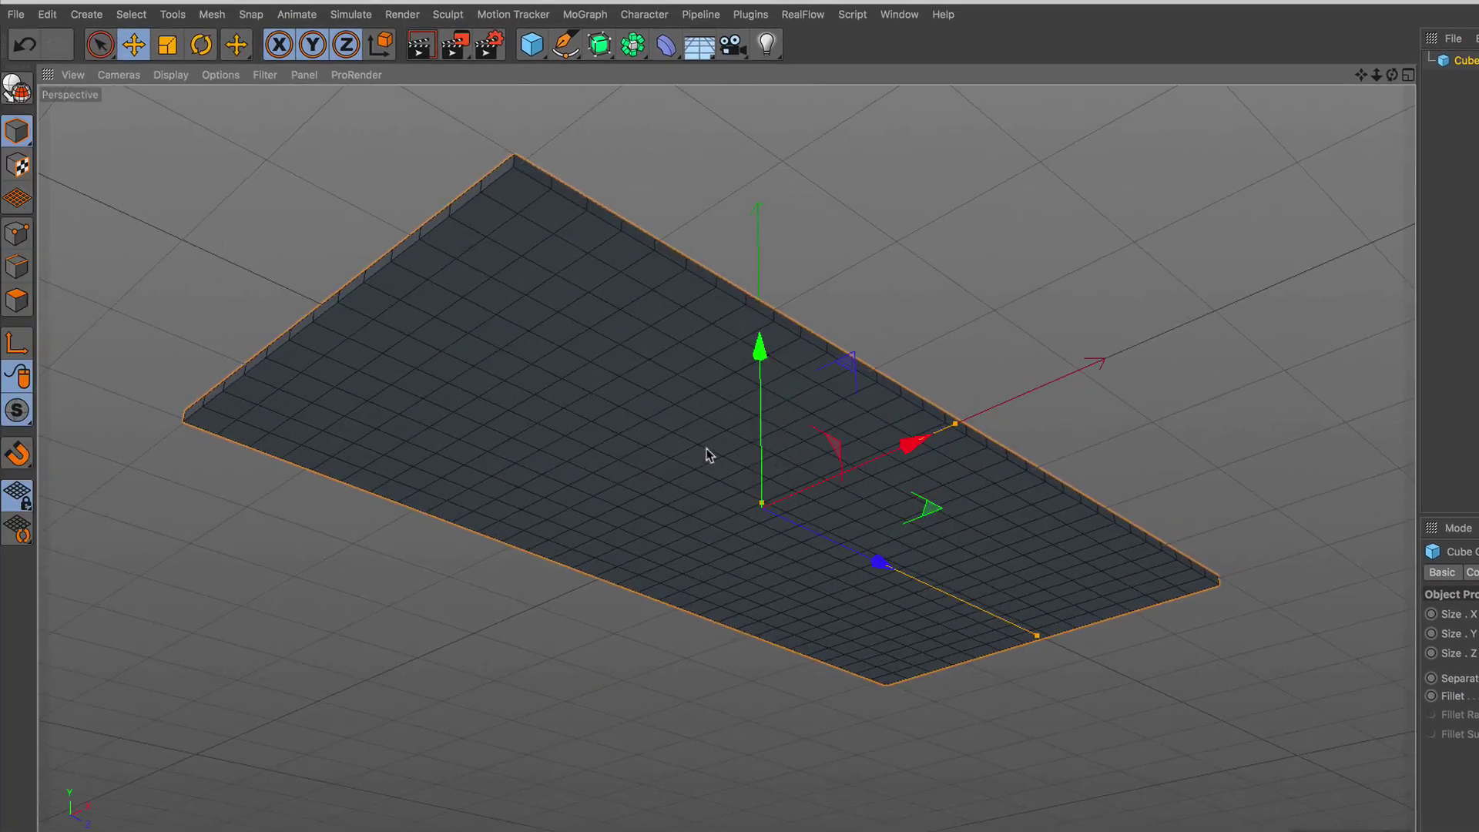
click(22, 90)
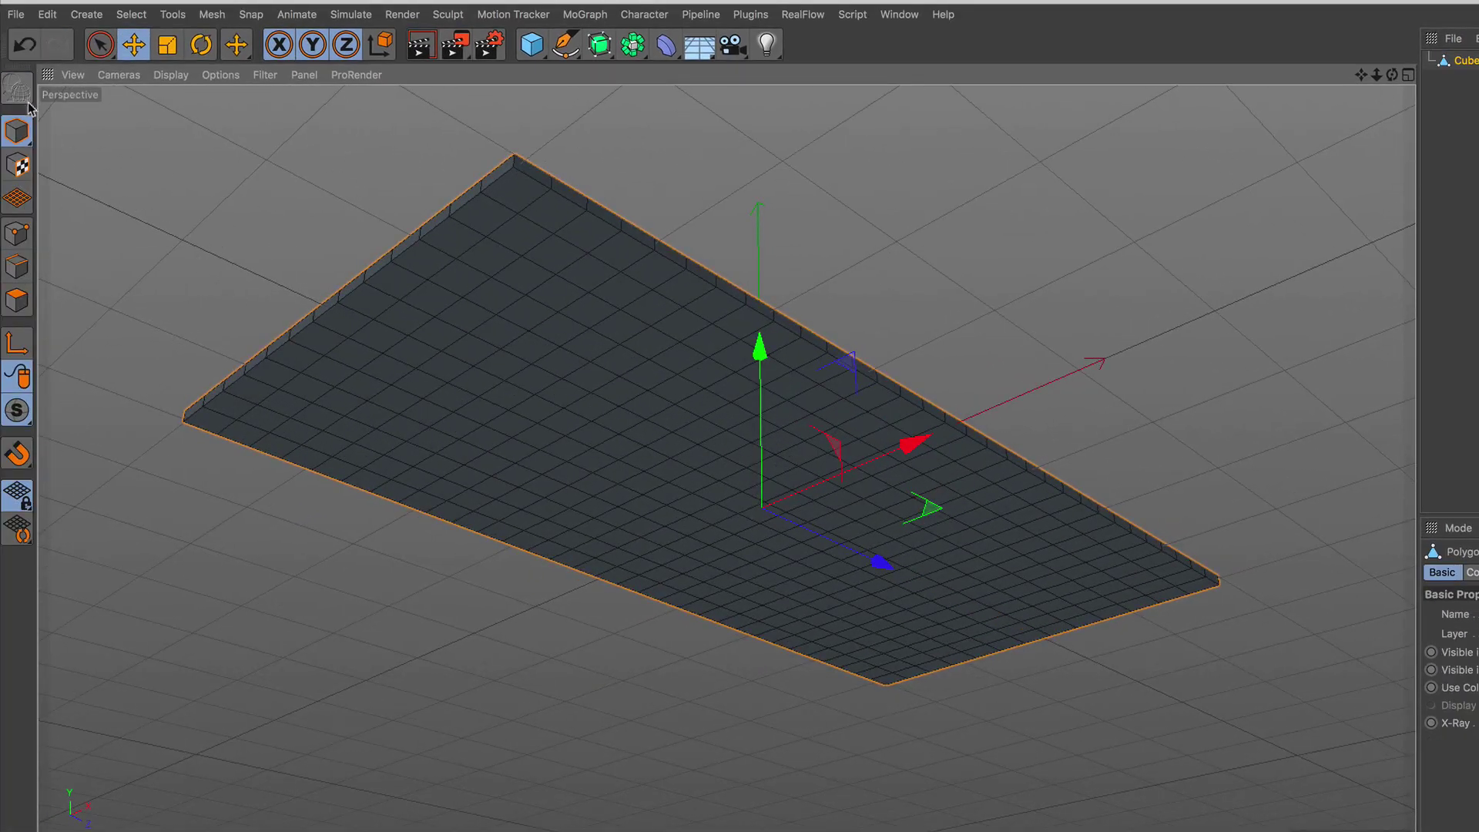
click(19, 299)
Select a 2×2 block of polygons near both corners at one end of the slab's underside, set in one polygon from the edges
scroll(535, 285, up, 3)
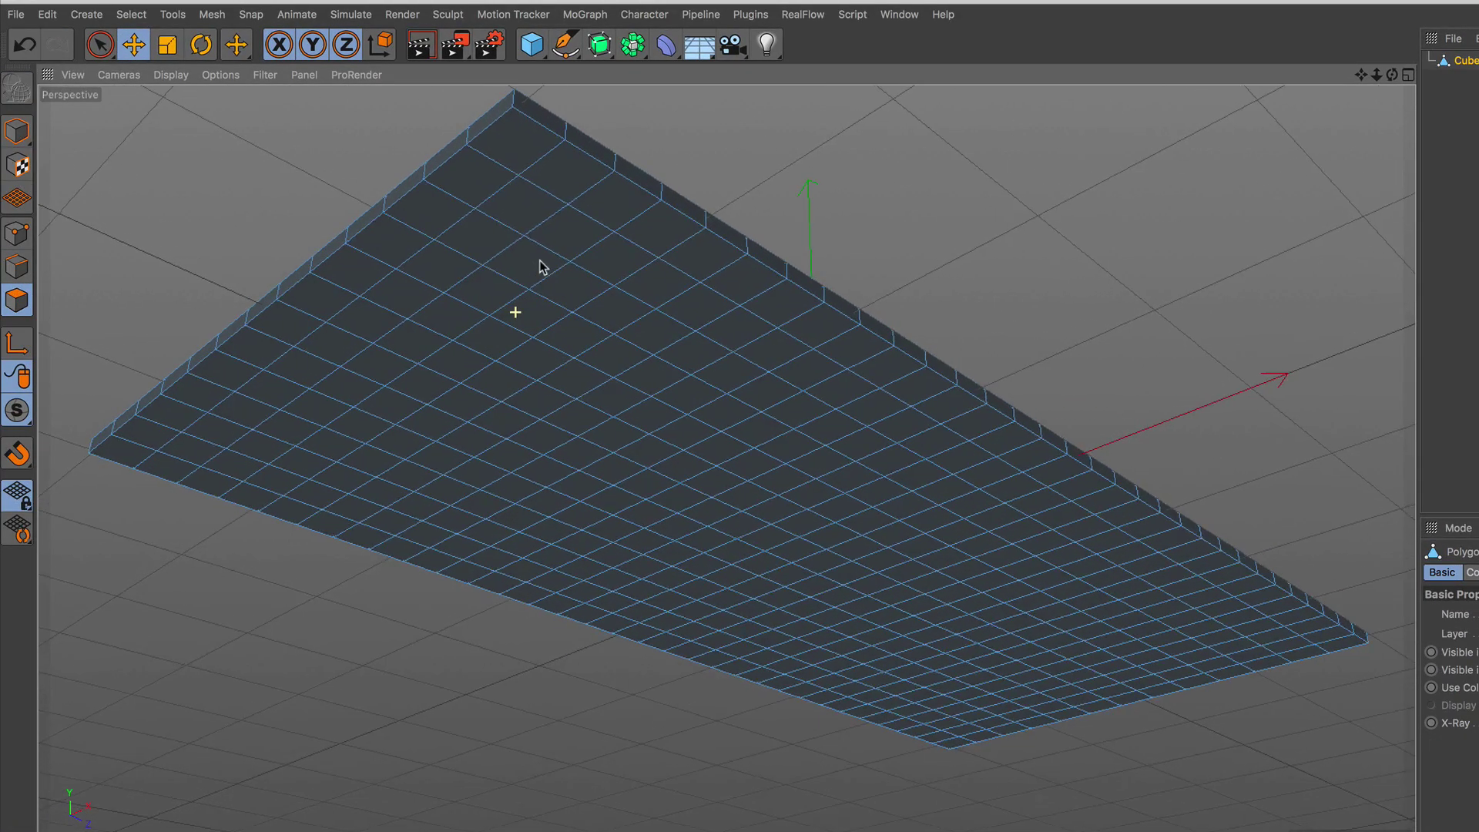
click(532, 265)
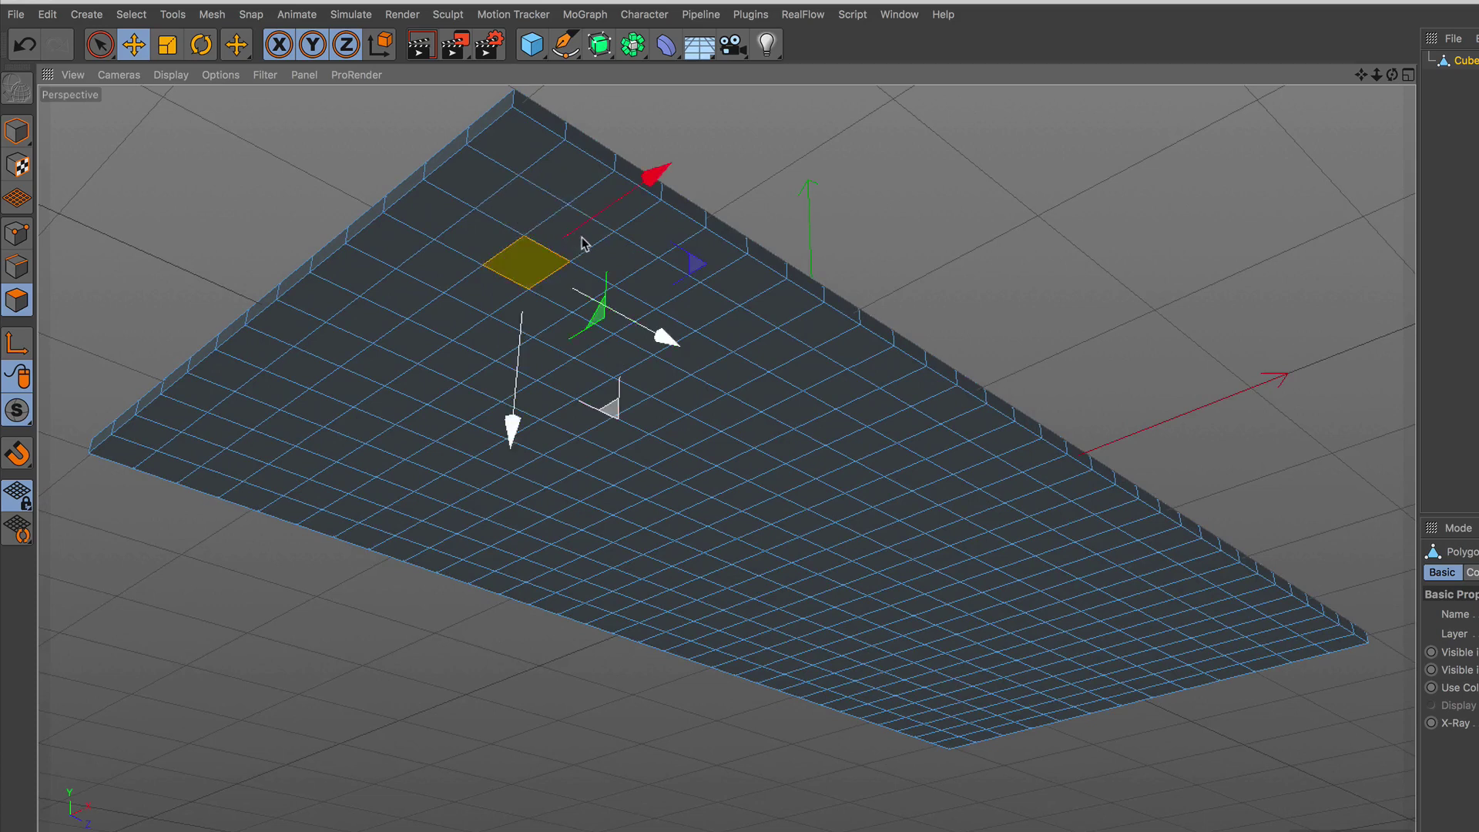
shift+click(587, 233)
shift+click(510, 206)
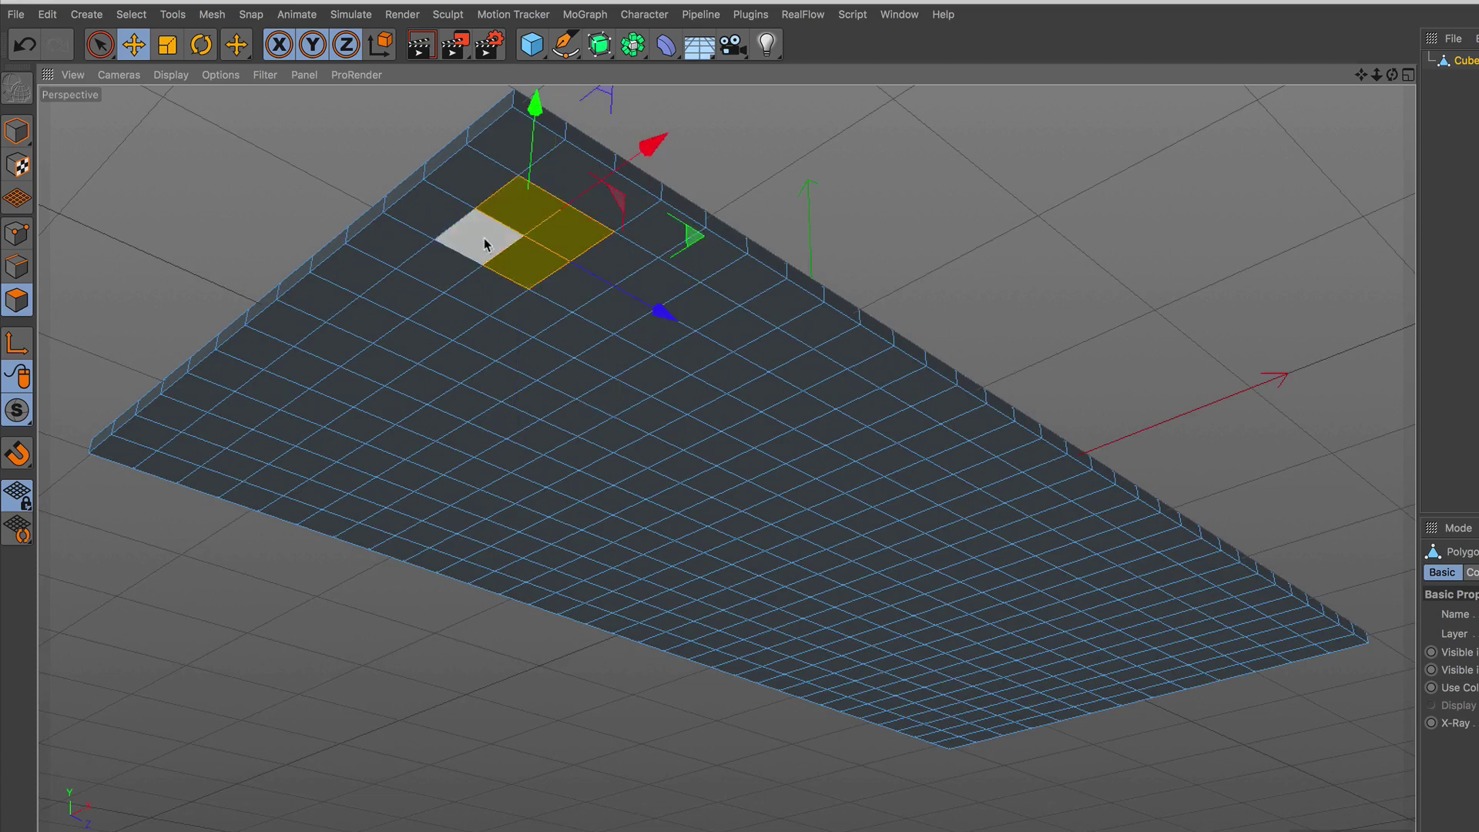
shift+click(477, 253)
shift+click(192, 450)
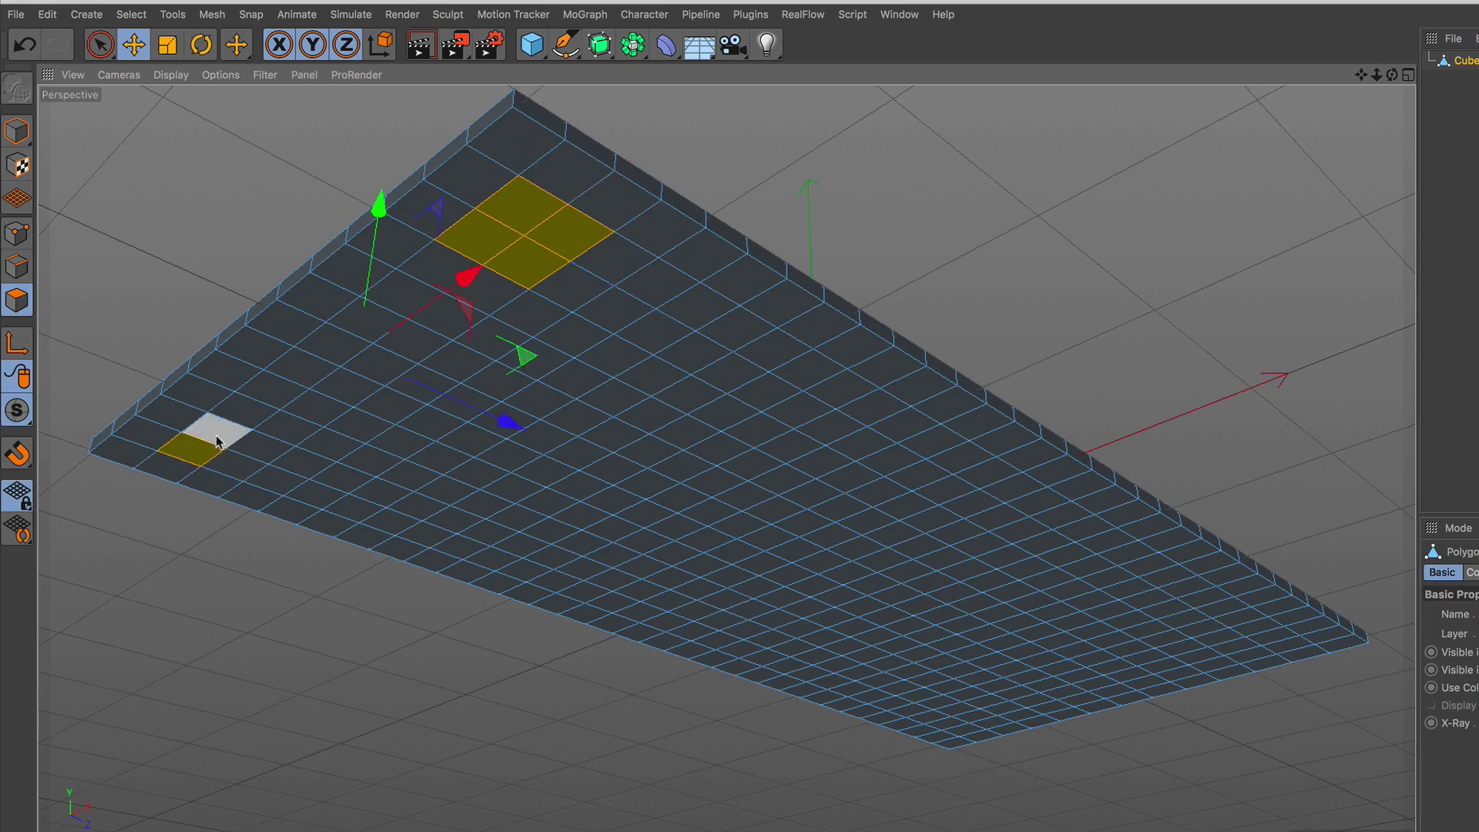
shift+click(229, 446)
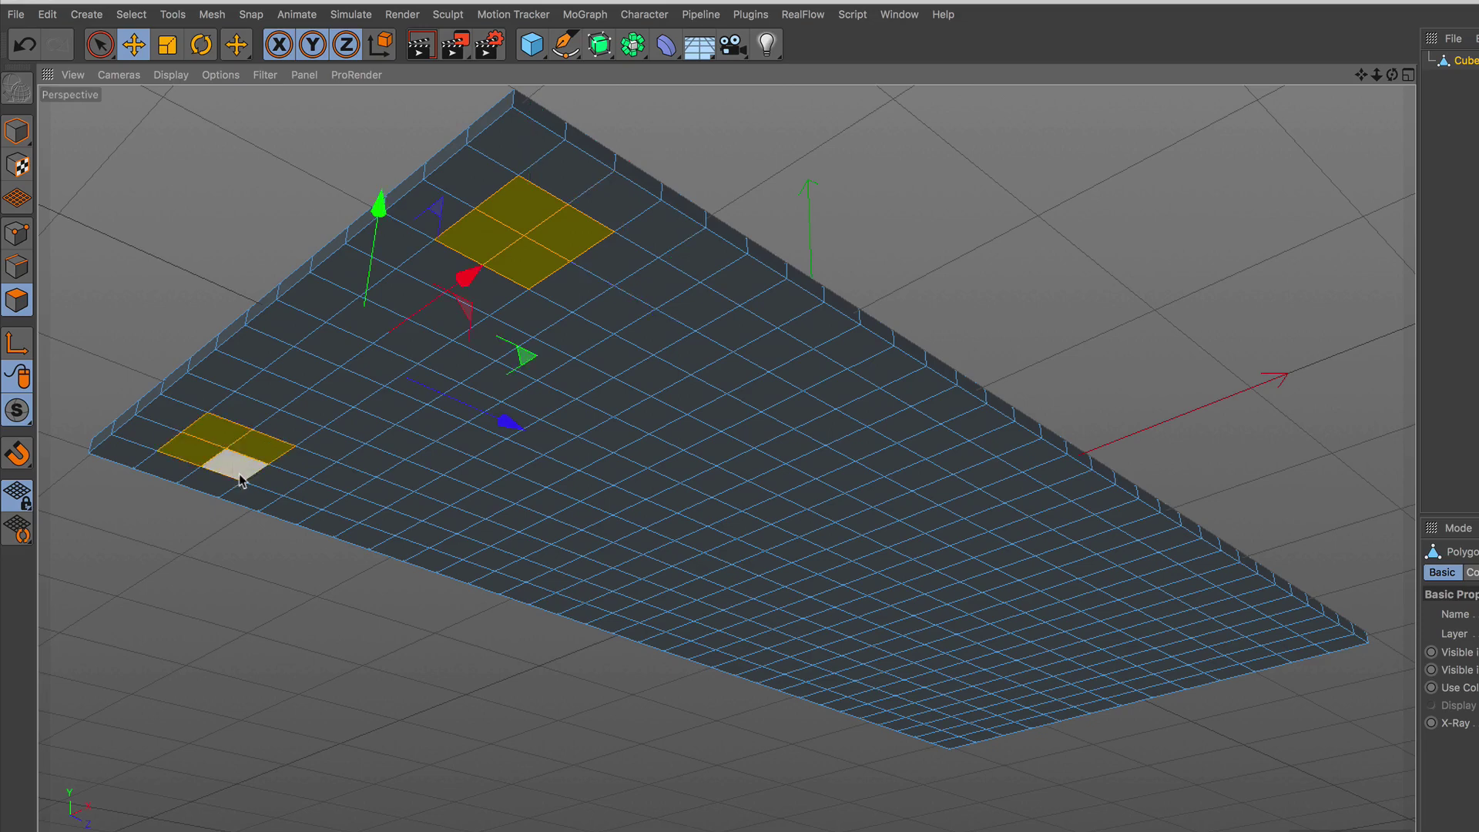
Add matching 2×2 polygon blocks near the two corners at the underside's opposite end to the selection
scroll(1007, 587, up, 3)
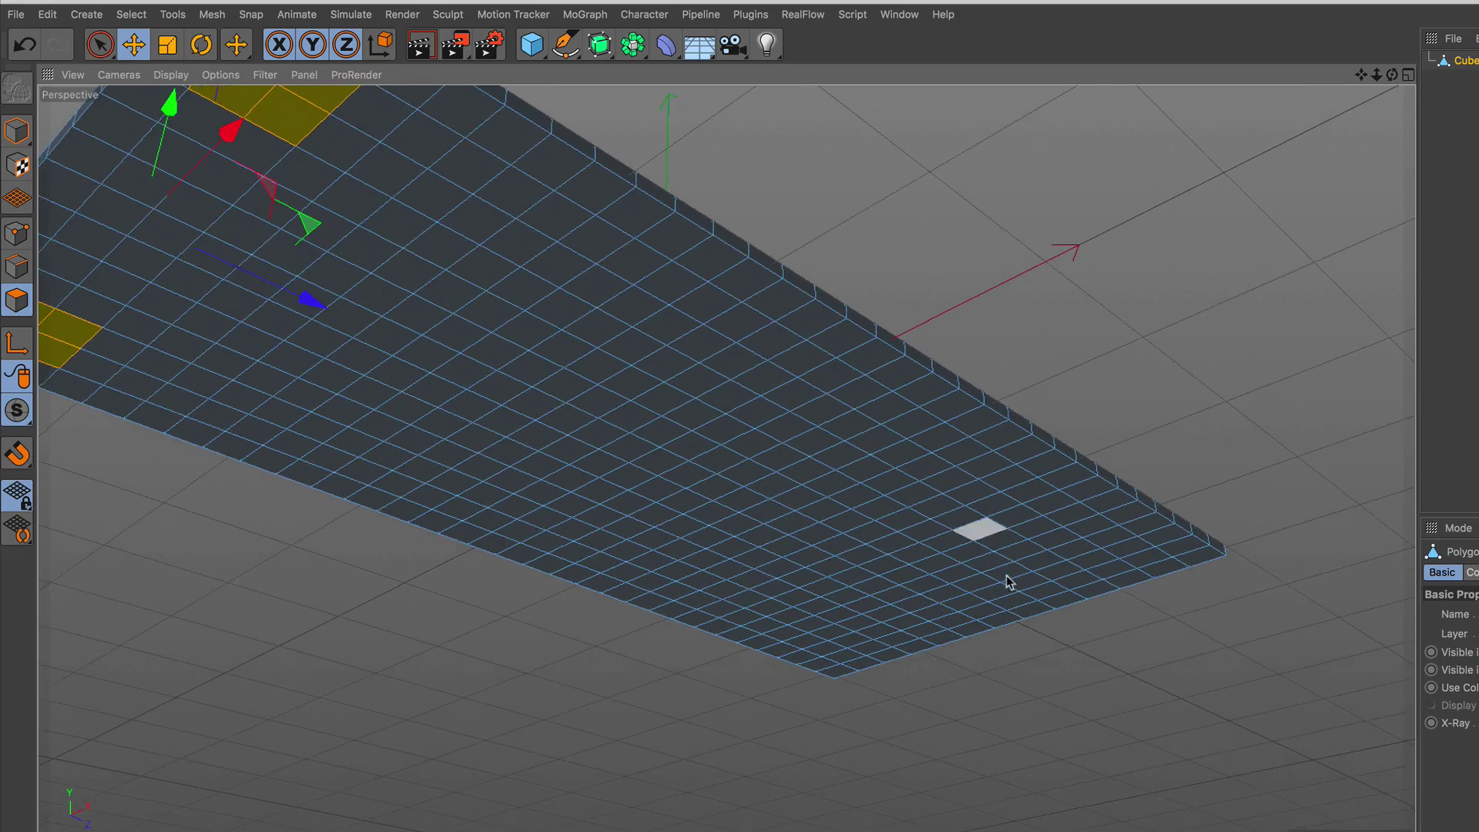
scroll(1008, 522, up, 3)
scroll(1009, 521, up, 2)
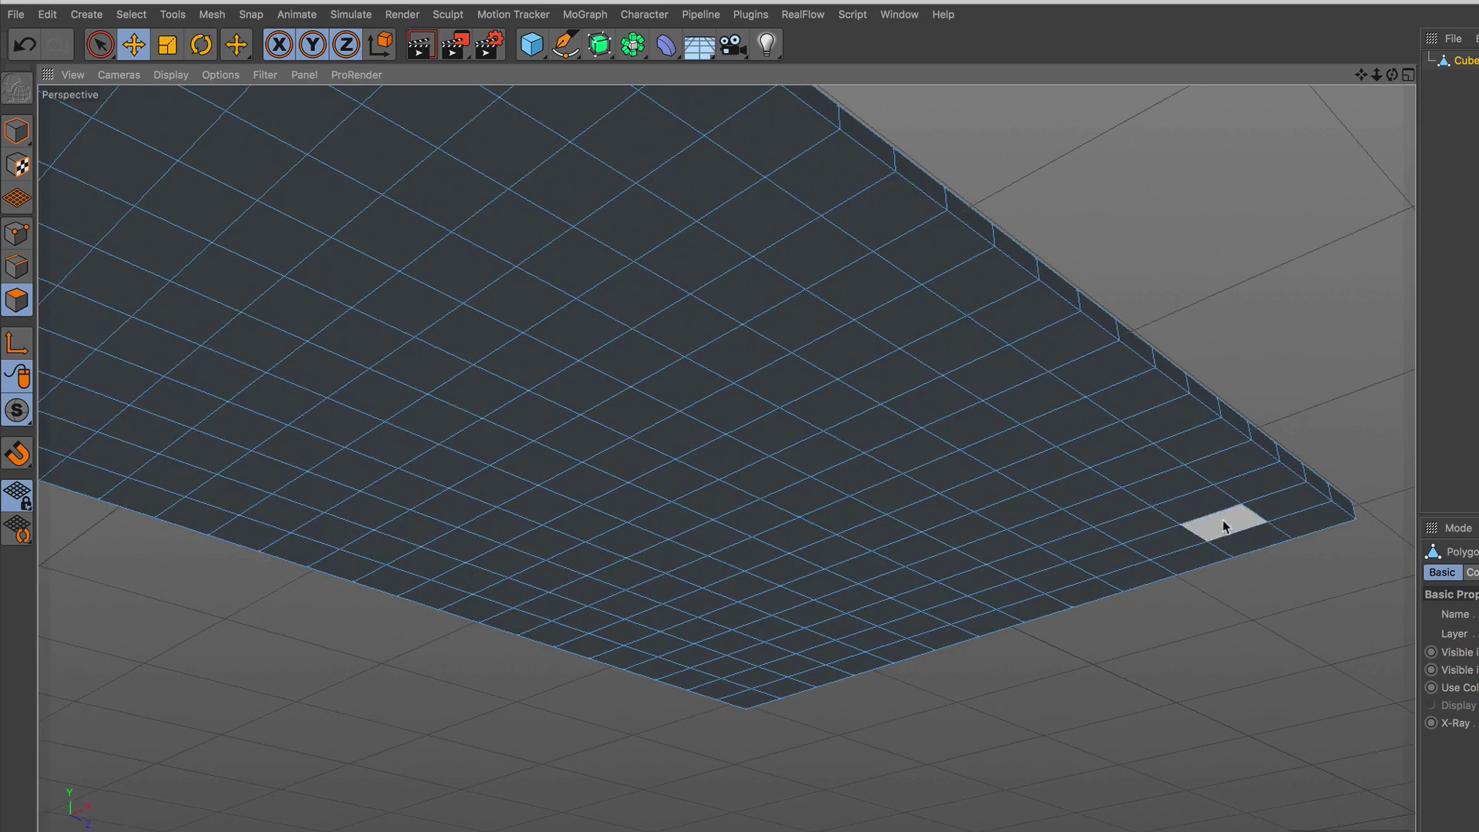
shift+click(1165, 519)
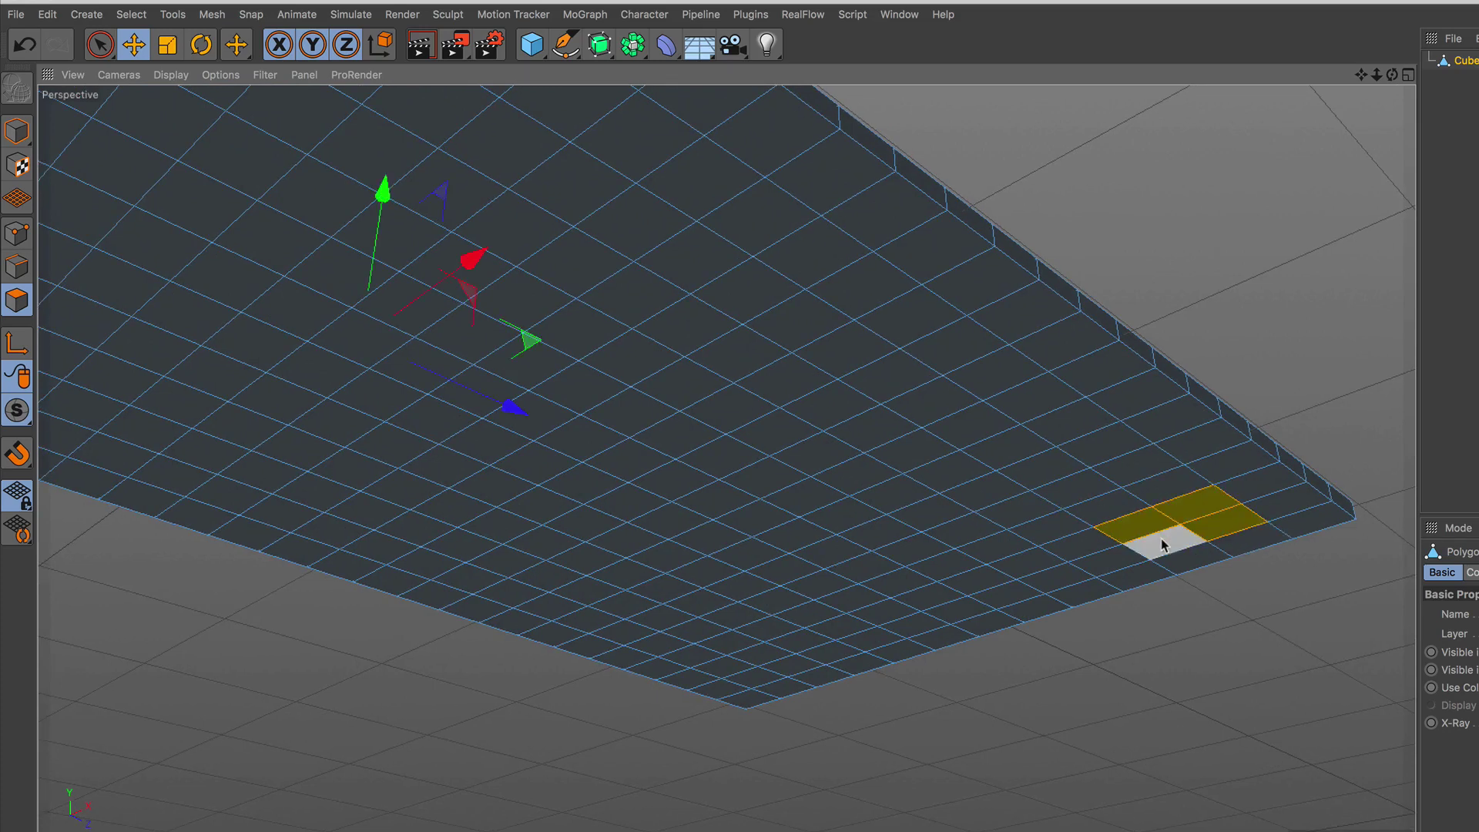
shift+click(1161, 540)
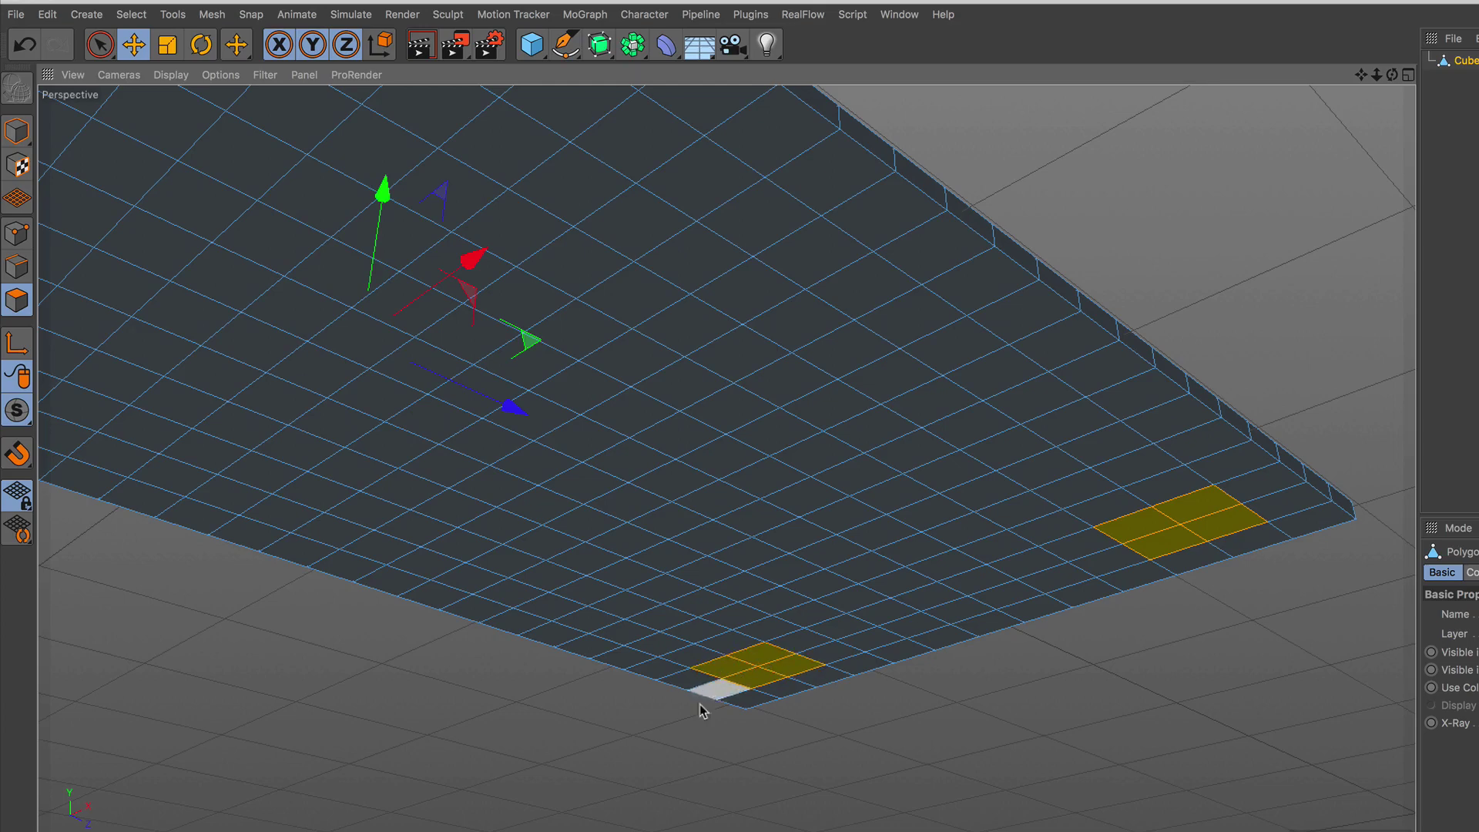
Extrude the four selected polygon blocks downward by 215.4 cm to form the table legs
scroll(677, 718, down, 5)
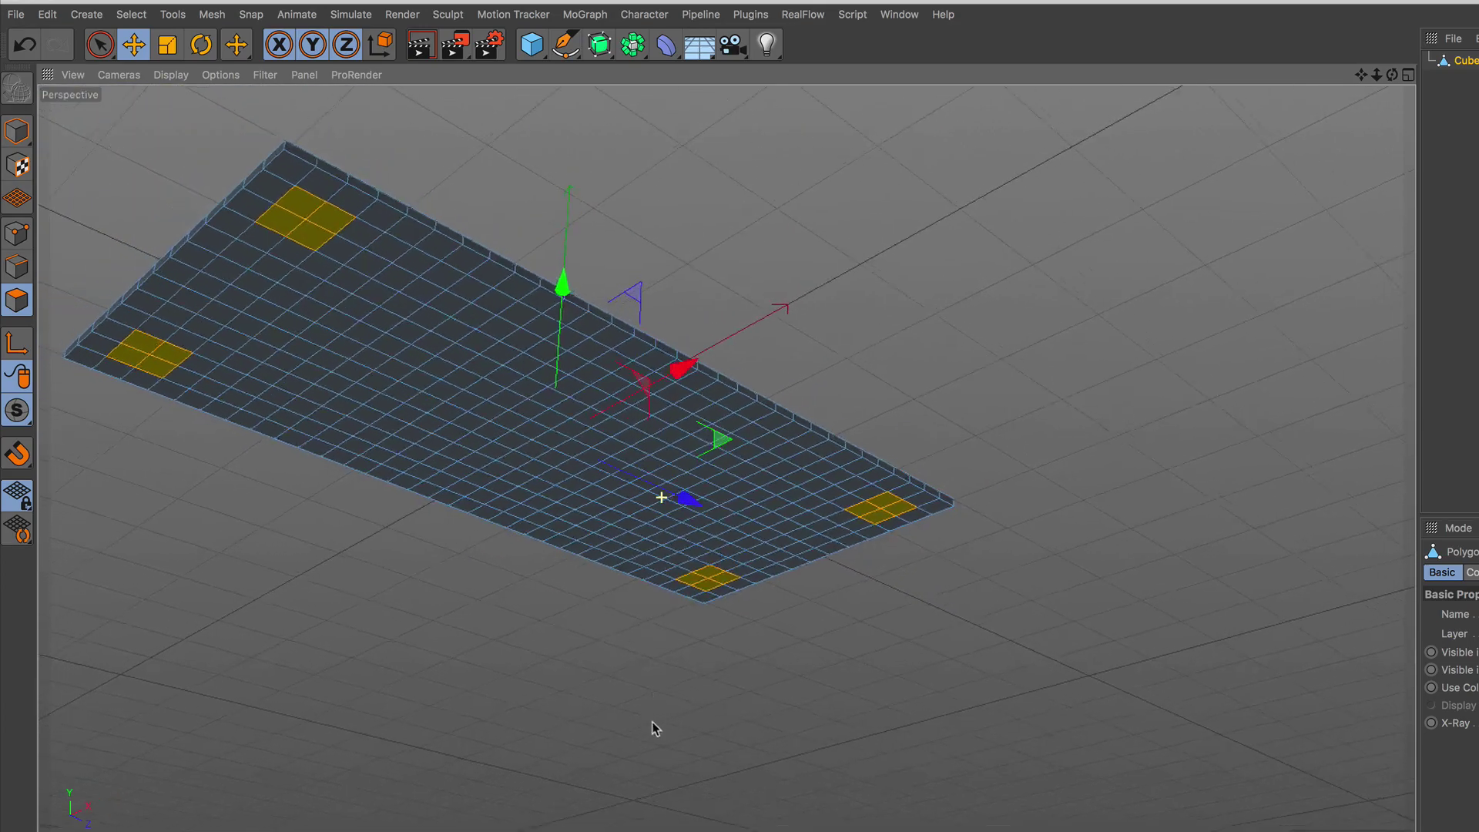
alt+drag(622, 589, 624, 616)
alt+middle_drag(630, 495, 781, 546)
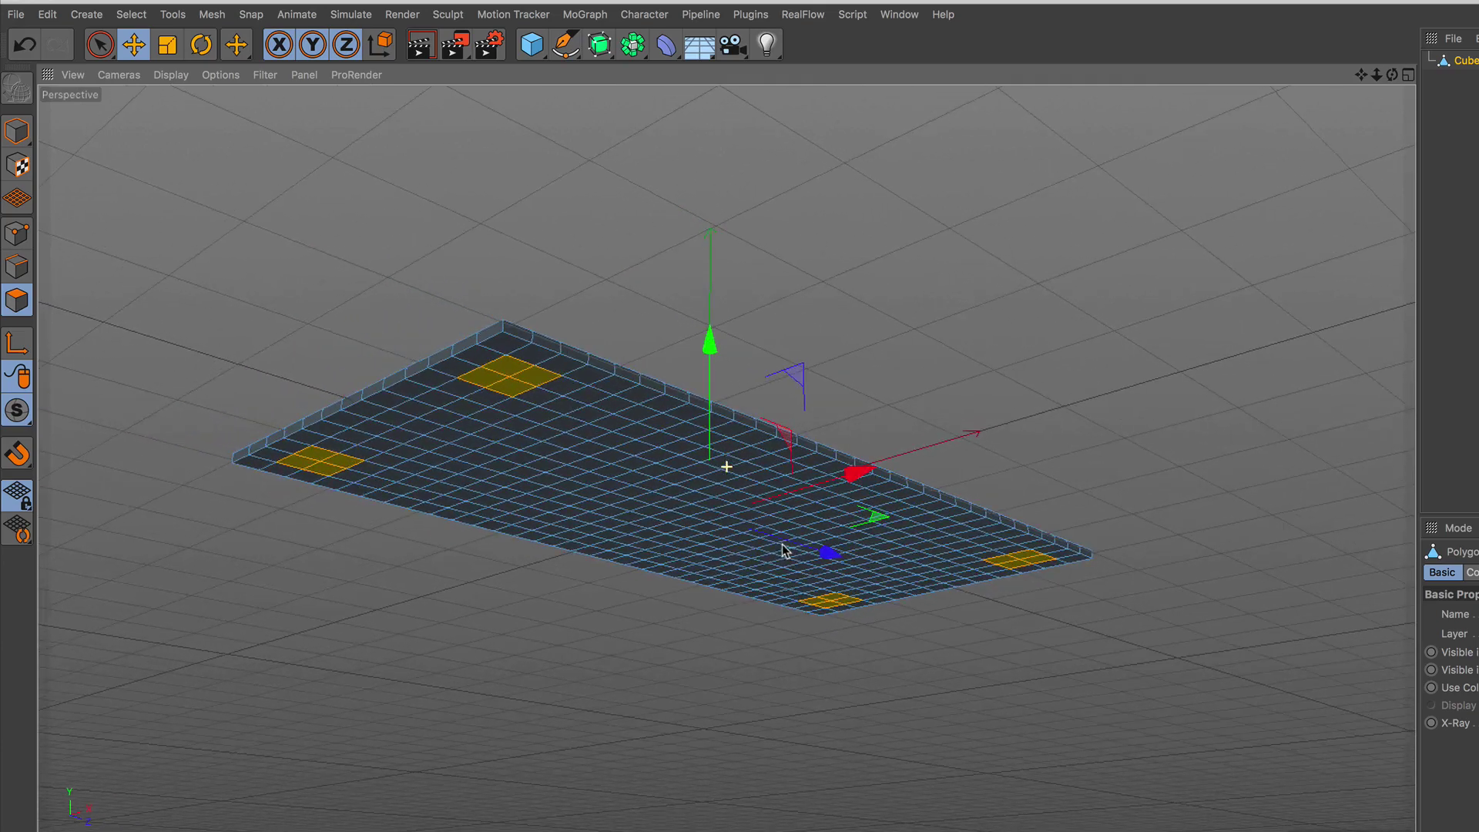
scroll(736, 545, up, 1)
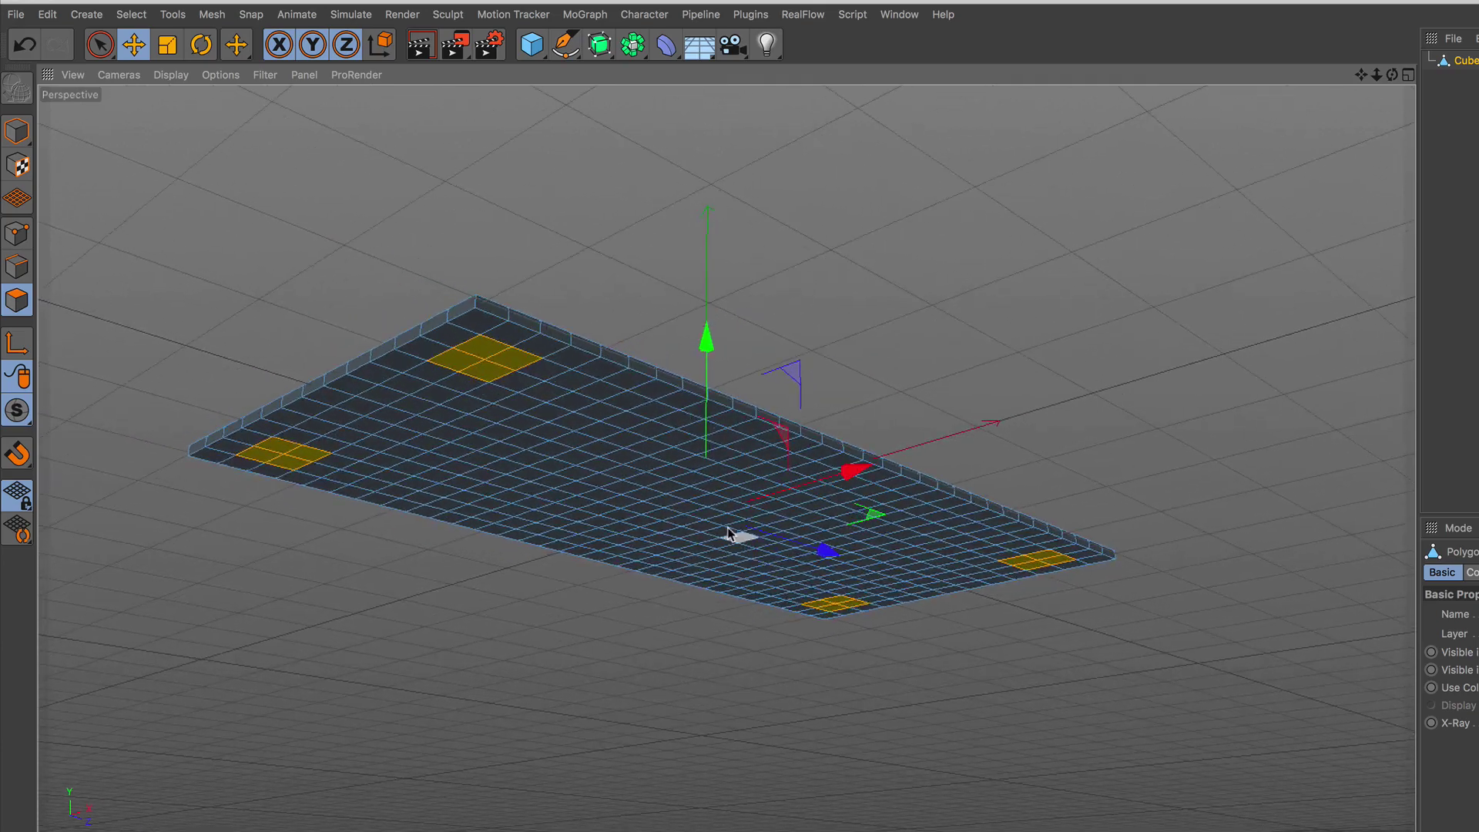
right_click(1090, 243)
click(1182, 600)
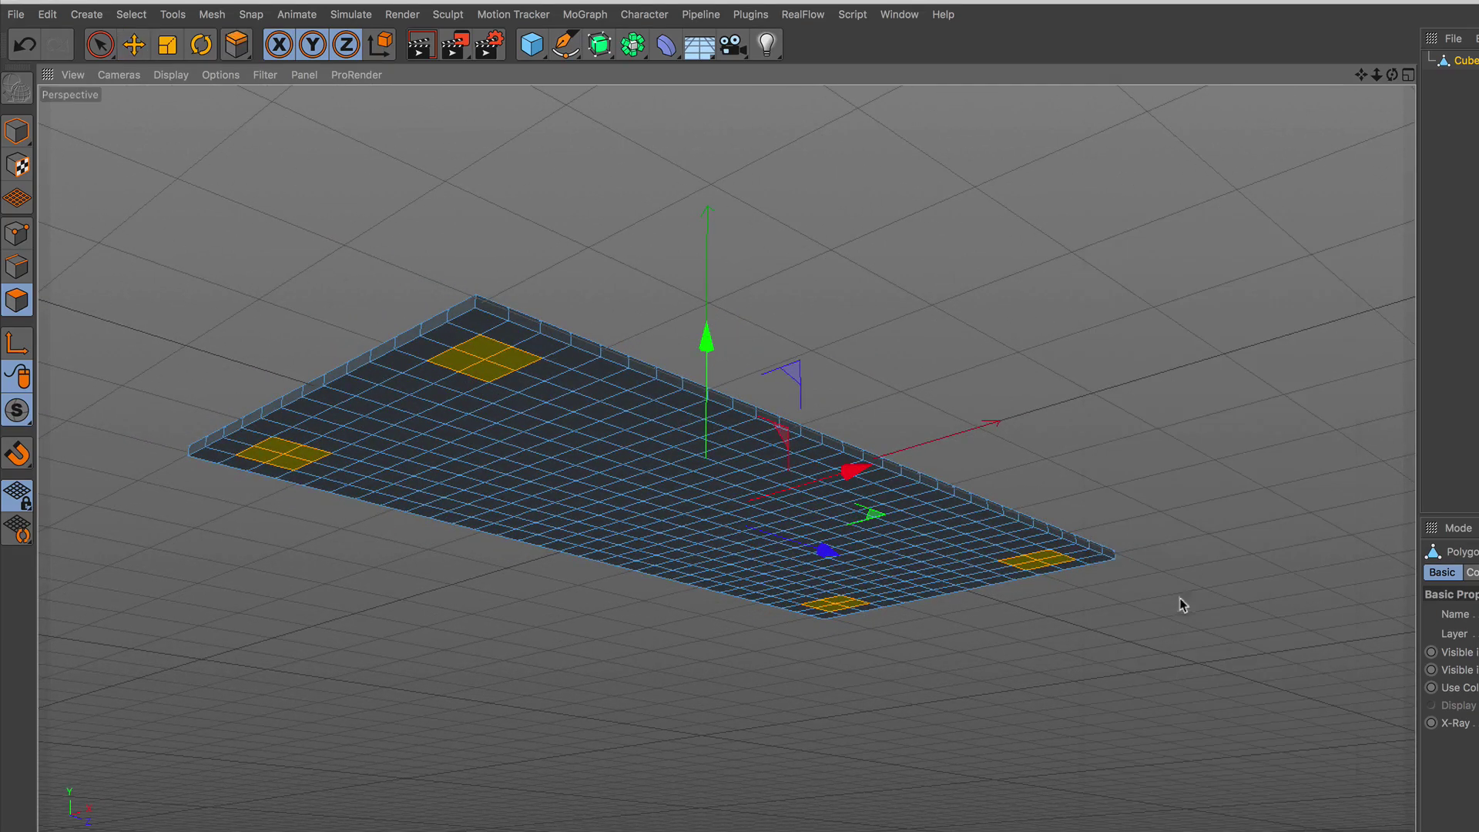
drag(450, 781, 1189, 194)
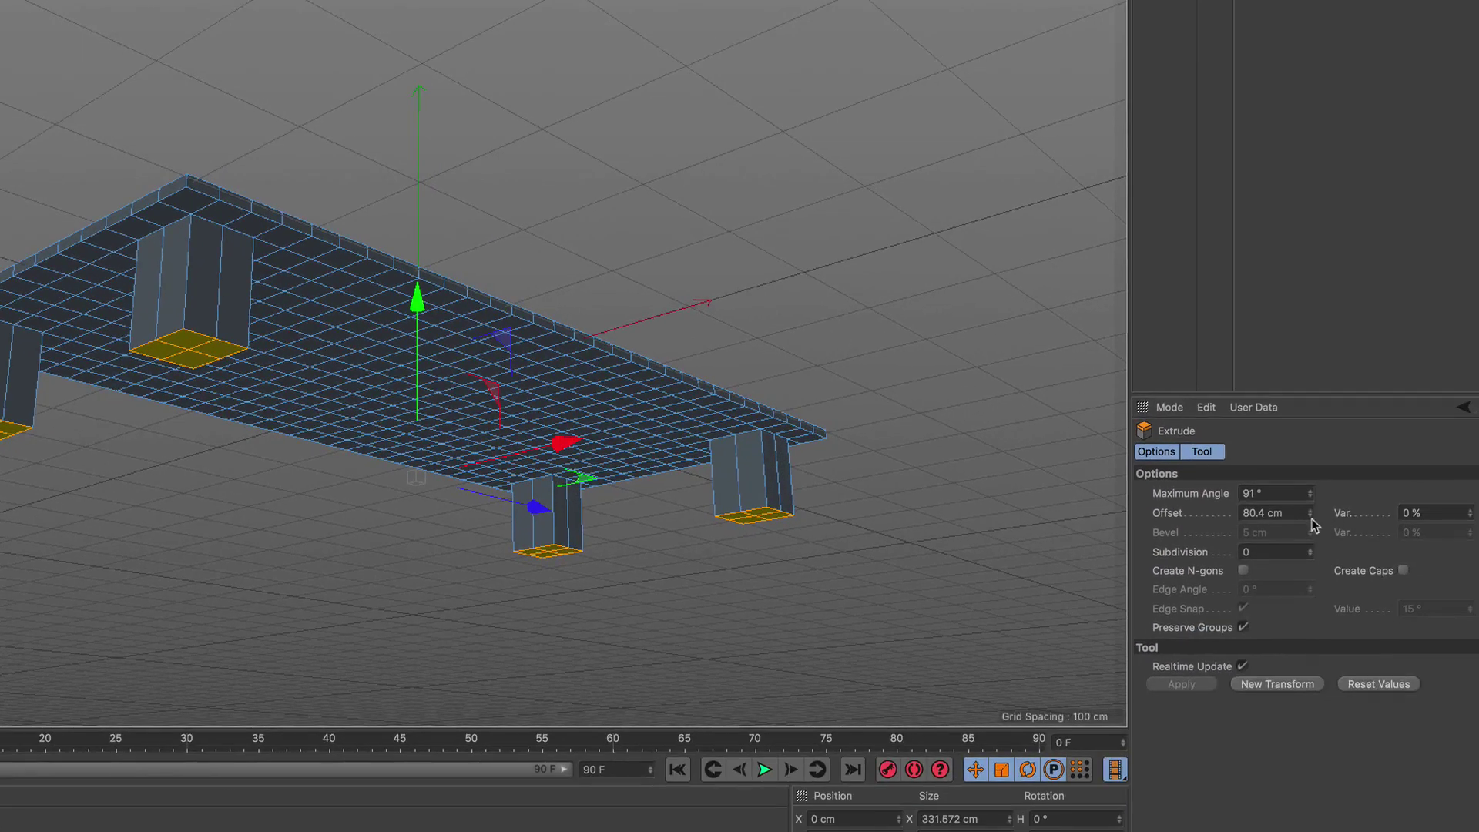
drag(1313, 518, 1310, 389)
Clear the leg selection and use Loop Selection to select the crosswise polygon loop through the inner half of the legs at one end
alt+drag(306, 452, 341, 542)
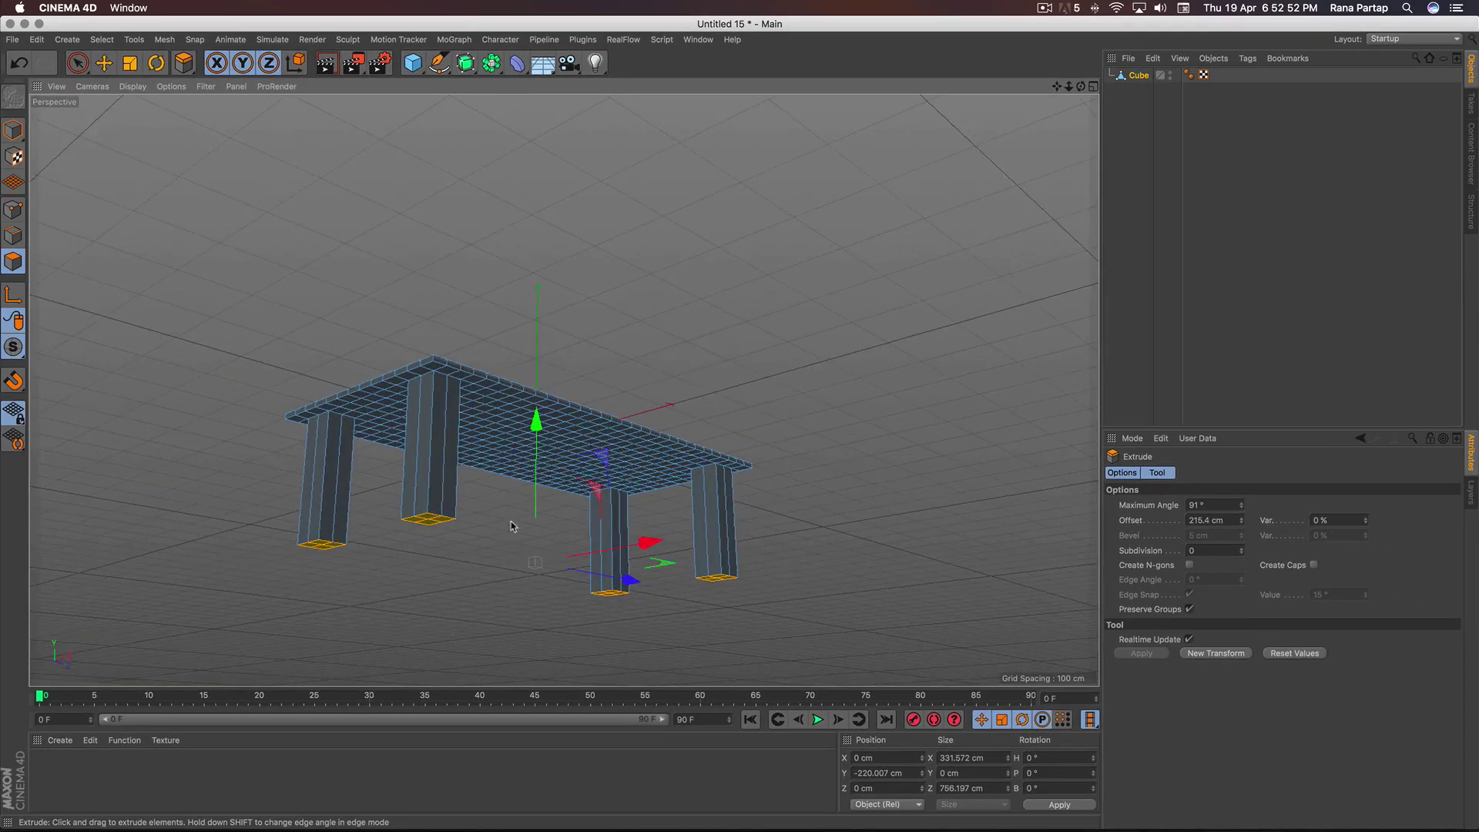
alt+drag(498, 541, 511, 488)
alt+right_drag(512, 488, 506, 446)
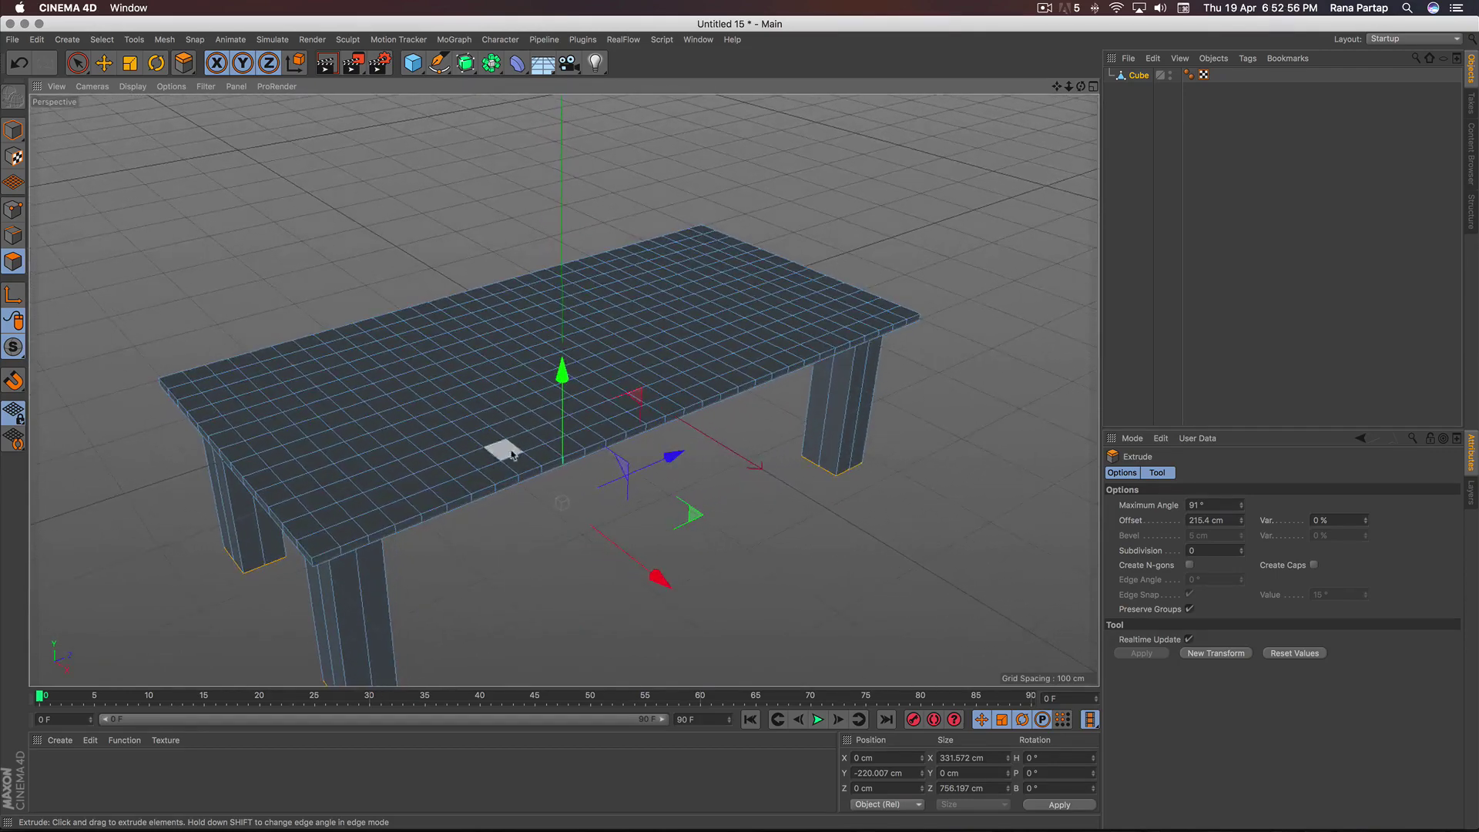
alt+drag(506, 446, 523, 418)
alt+middle_drag(520, 431, 529, 411)
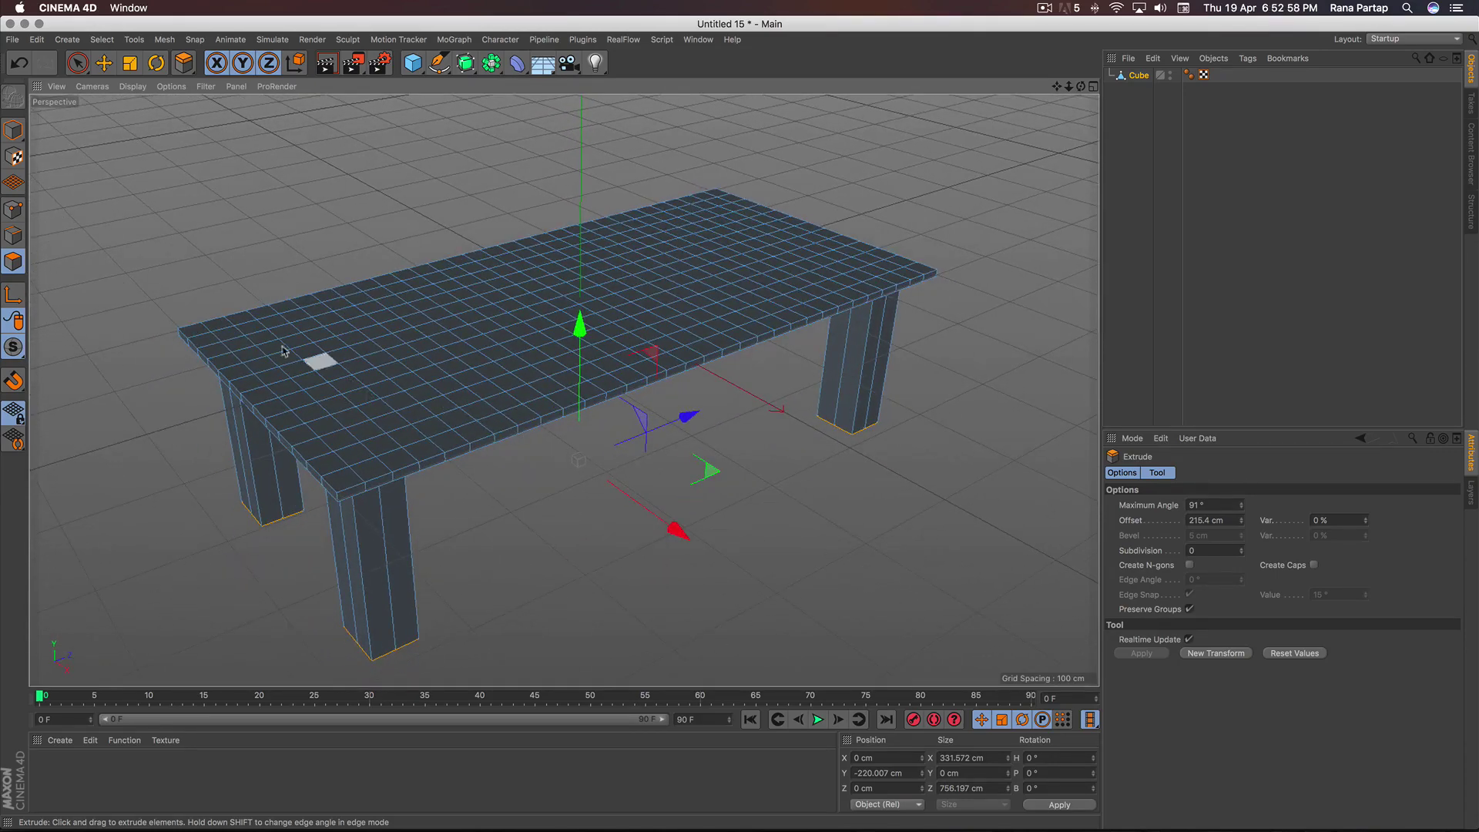
key(space)
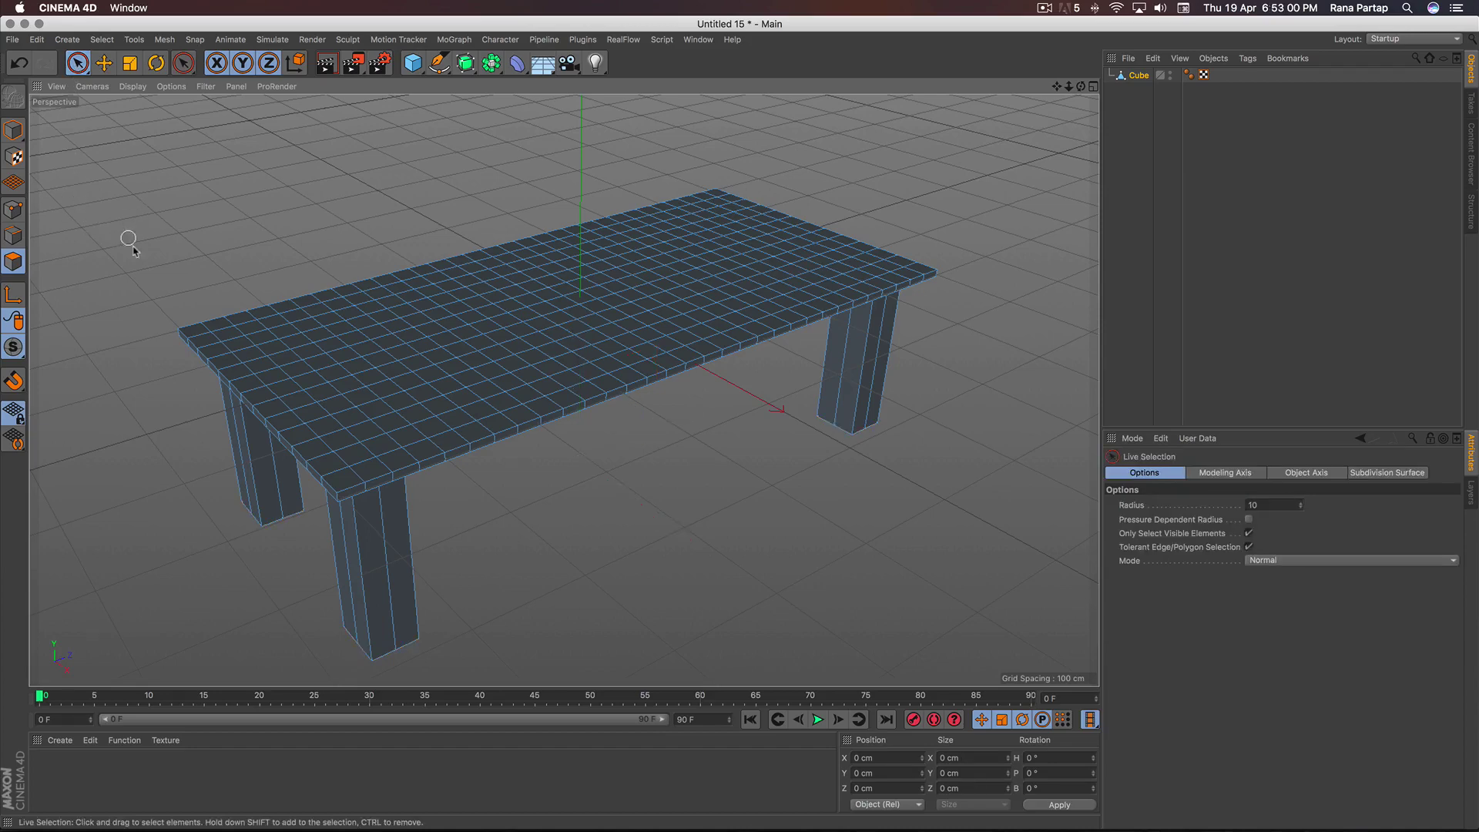
alt+right_drag(417, 298, 415, 278)
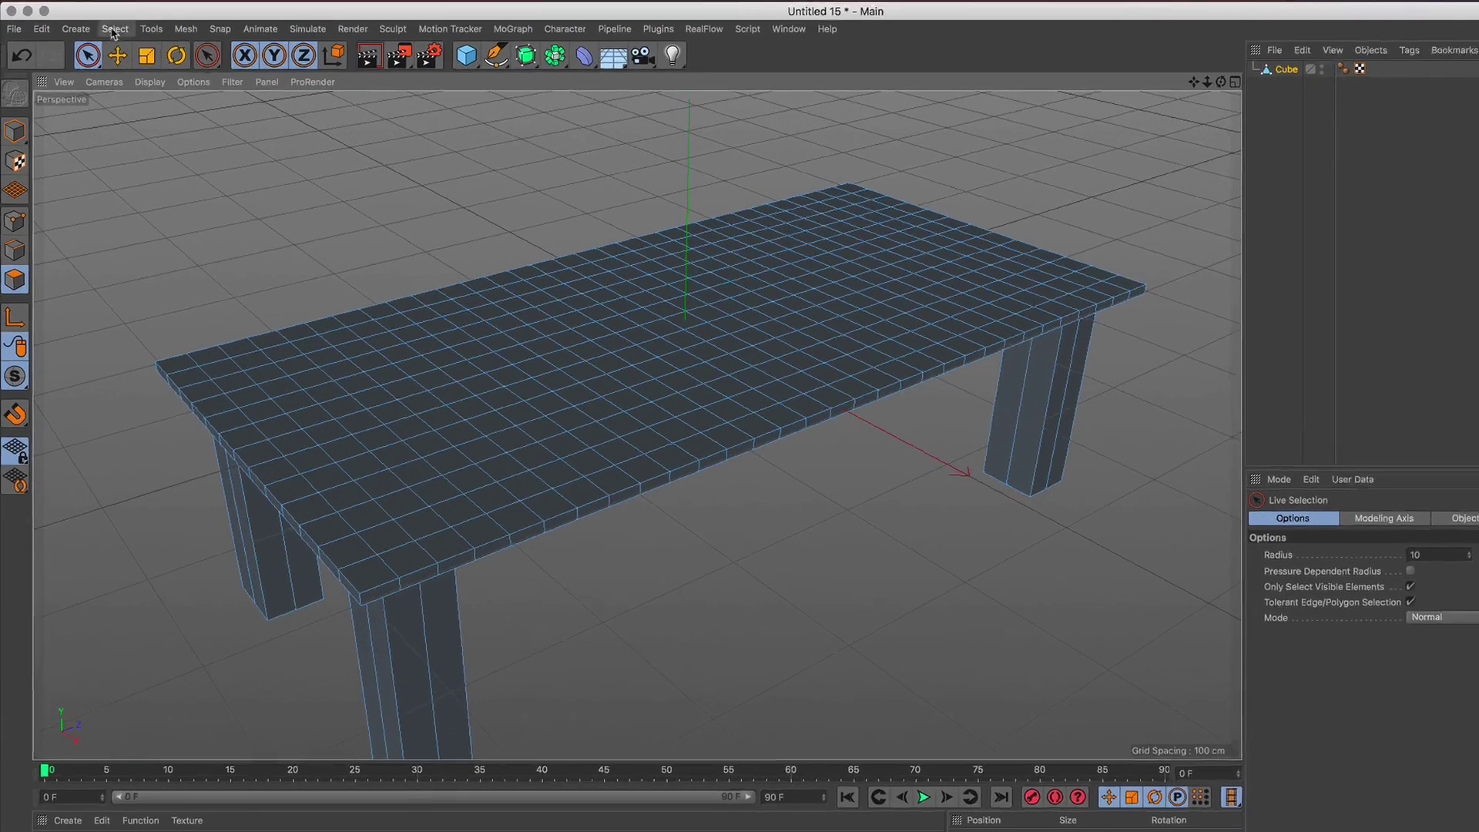
click(102, 39)
click(213, 156)
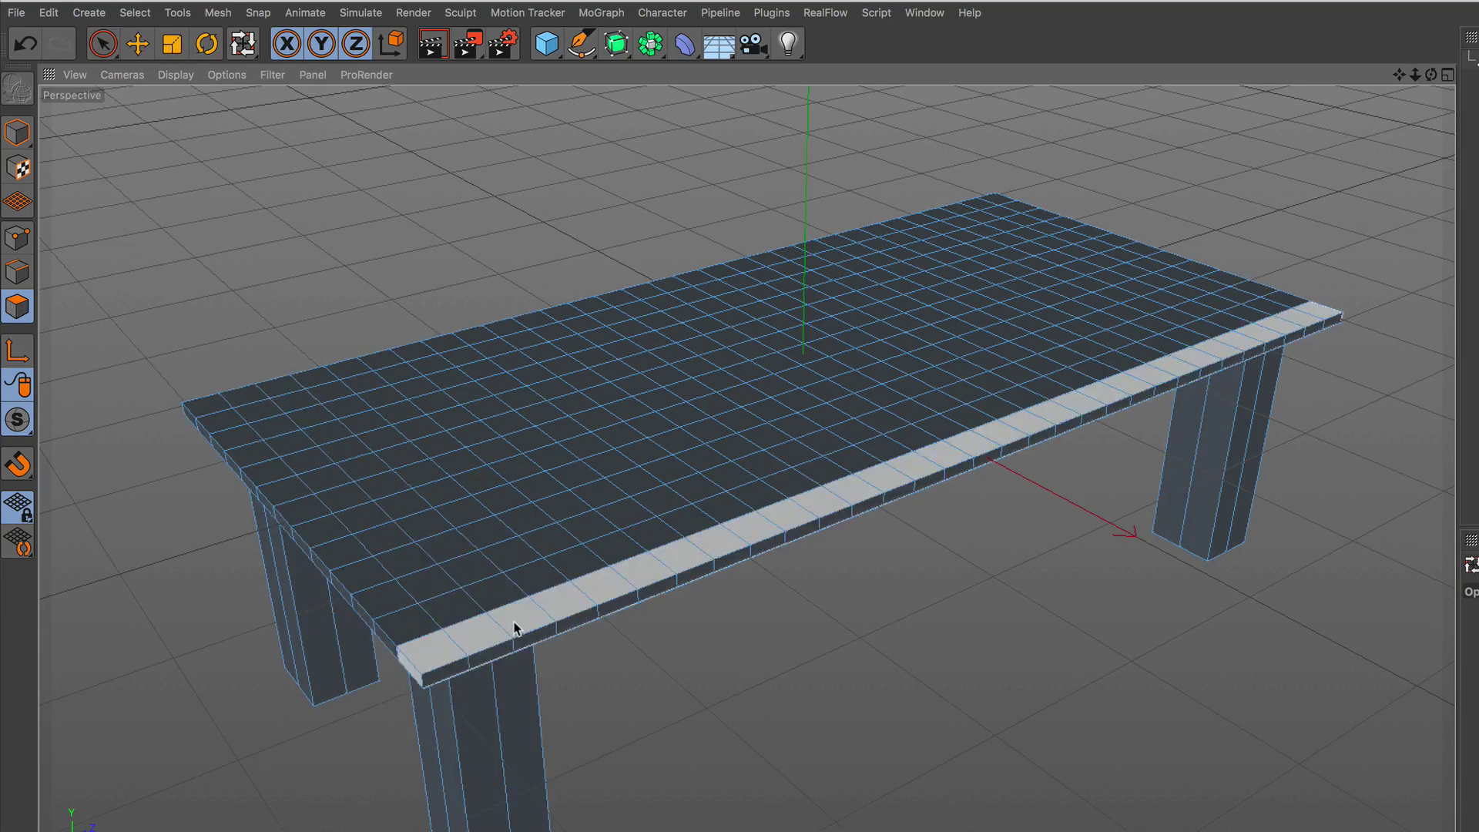
click(504, 603)
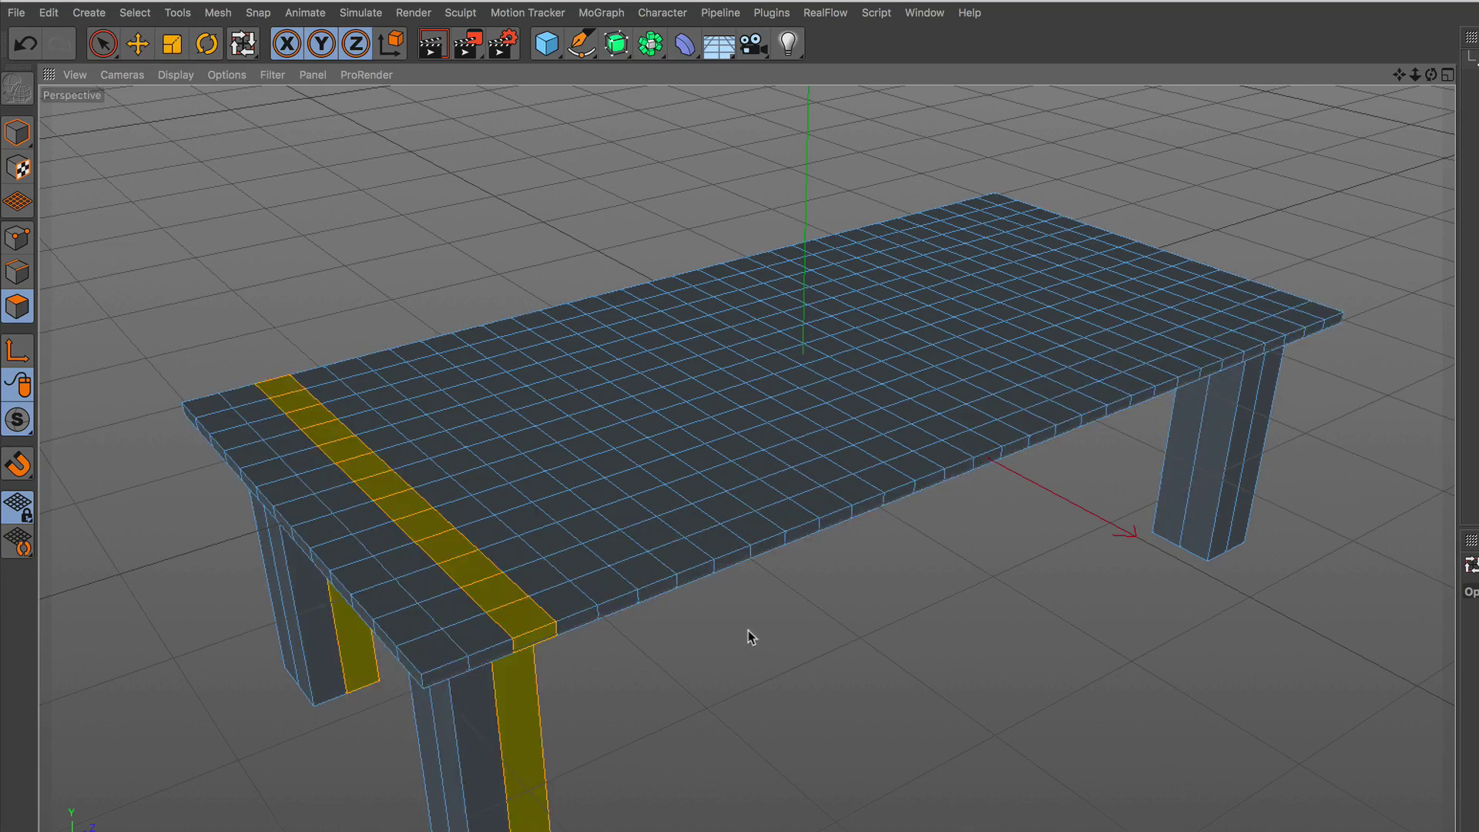
Add the matching crosswise polygon loop through the legs at the table's opposite end to the selection
alt+right_drag(709, 608, 720, 672)
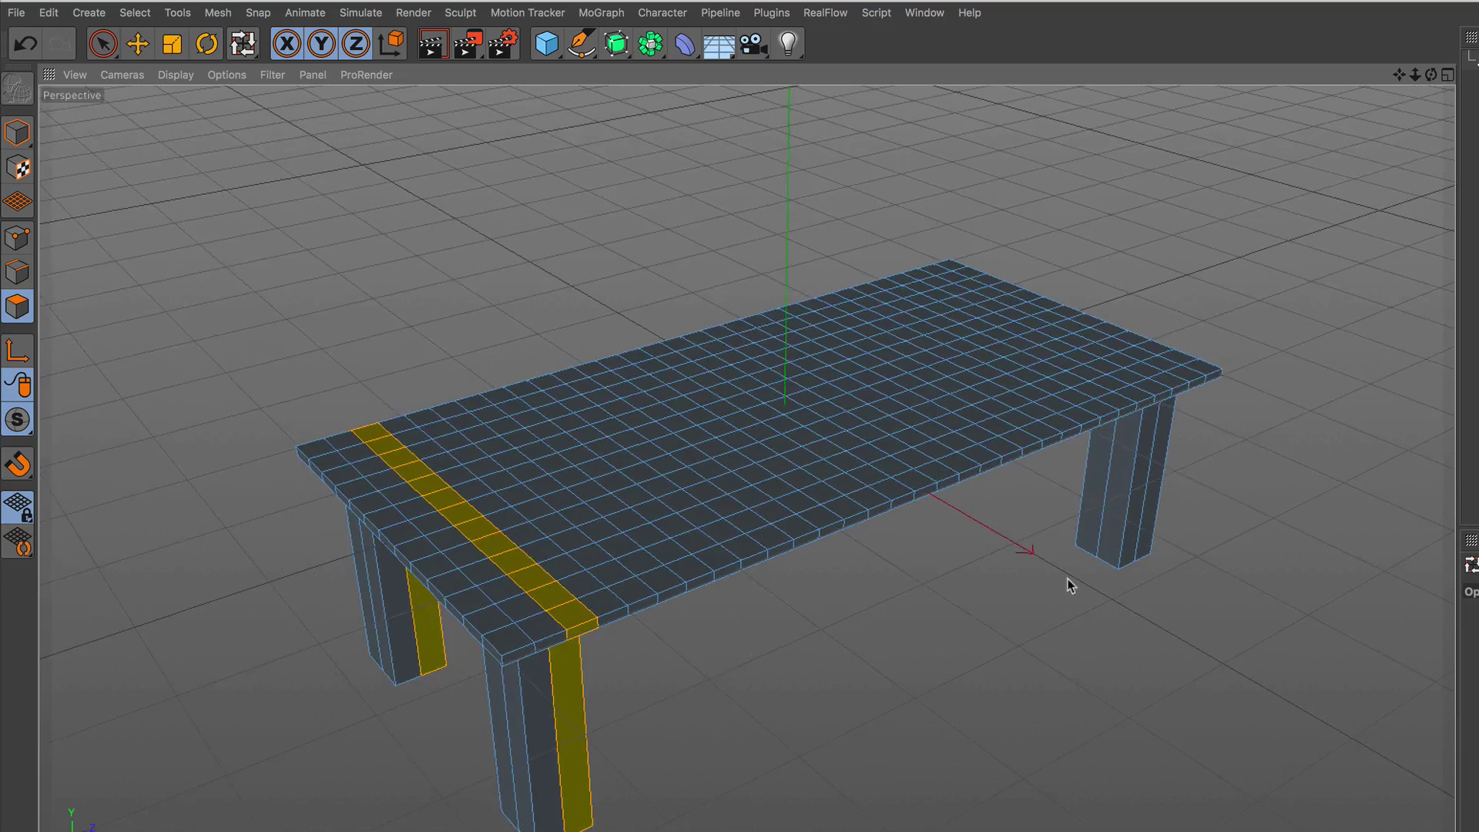
alt+drag(1068, 579, 996, 590)
alt+middle_drag(1083, 589, 1045, 594)
alt+drag(1047, 600, 1007, 505)
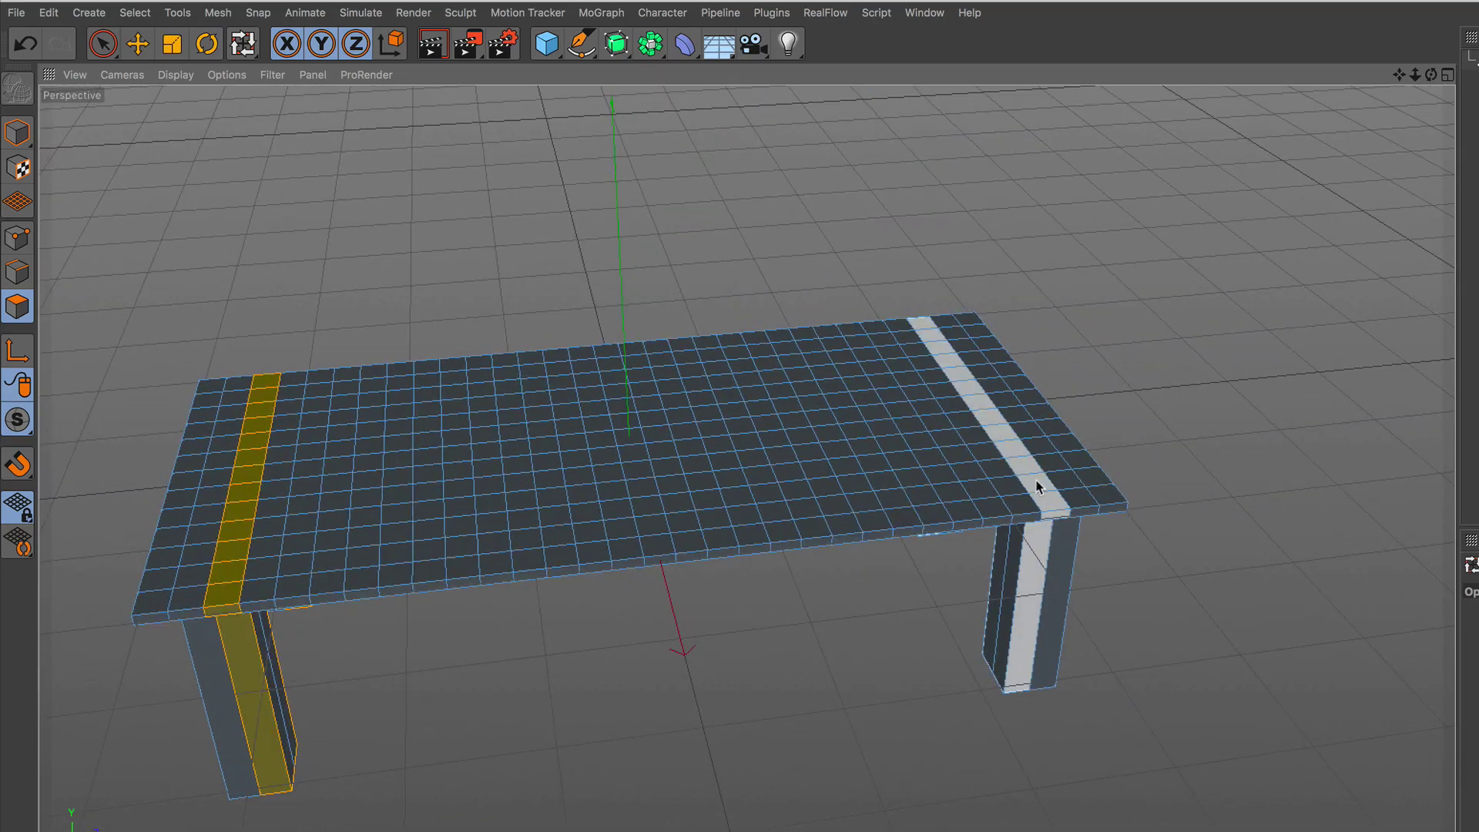
shift+click(1036, 486)
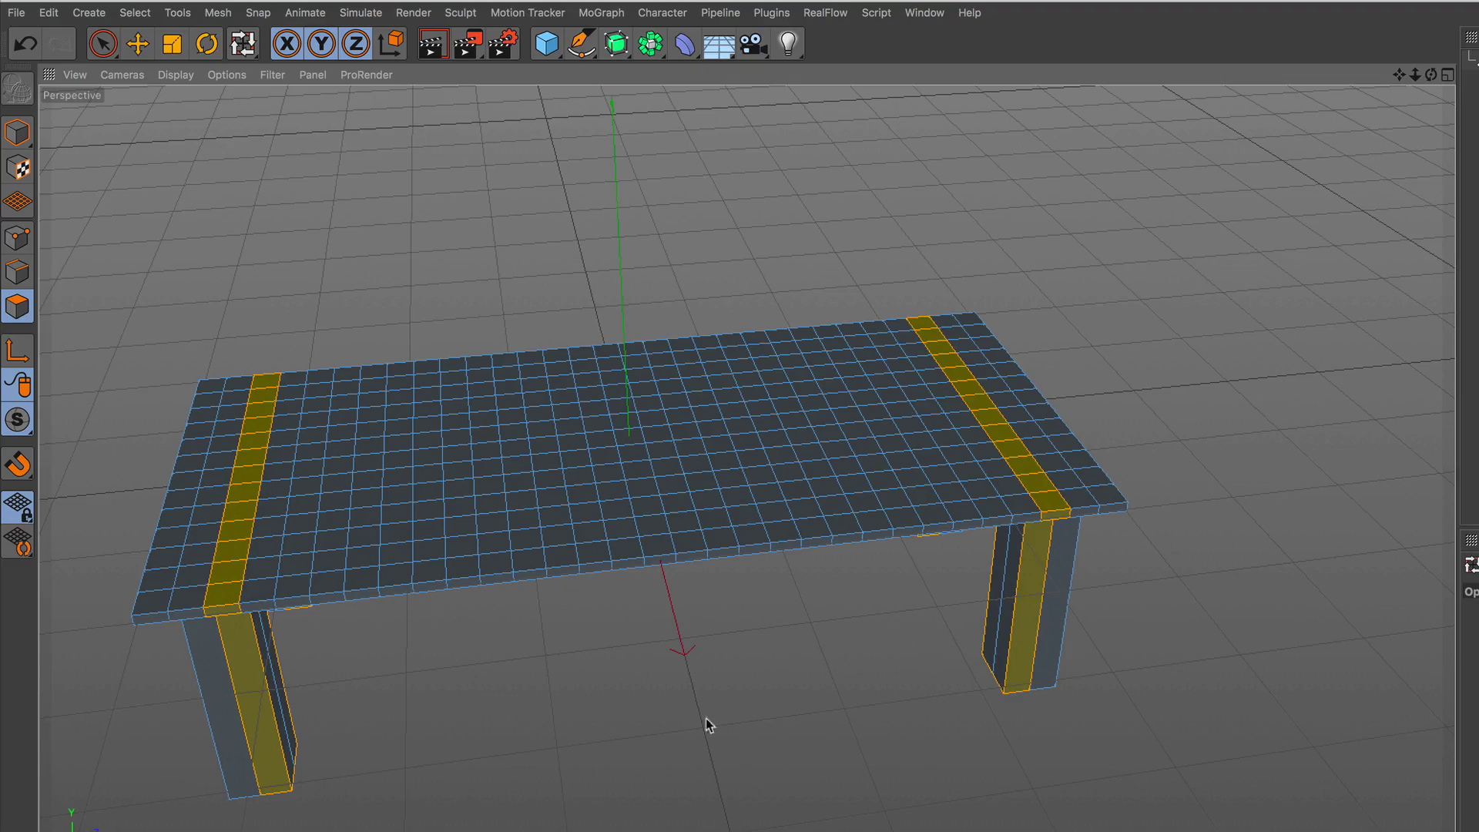
Add the two lengthwise polygon loops that run through the legs along both long sides of the table to the loop selection
alt+drag(620, 741, 953, 613)
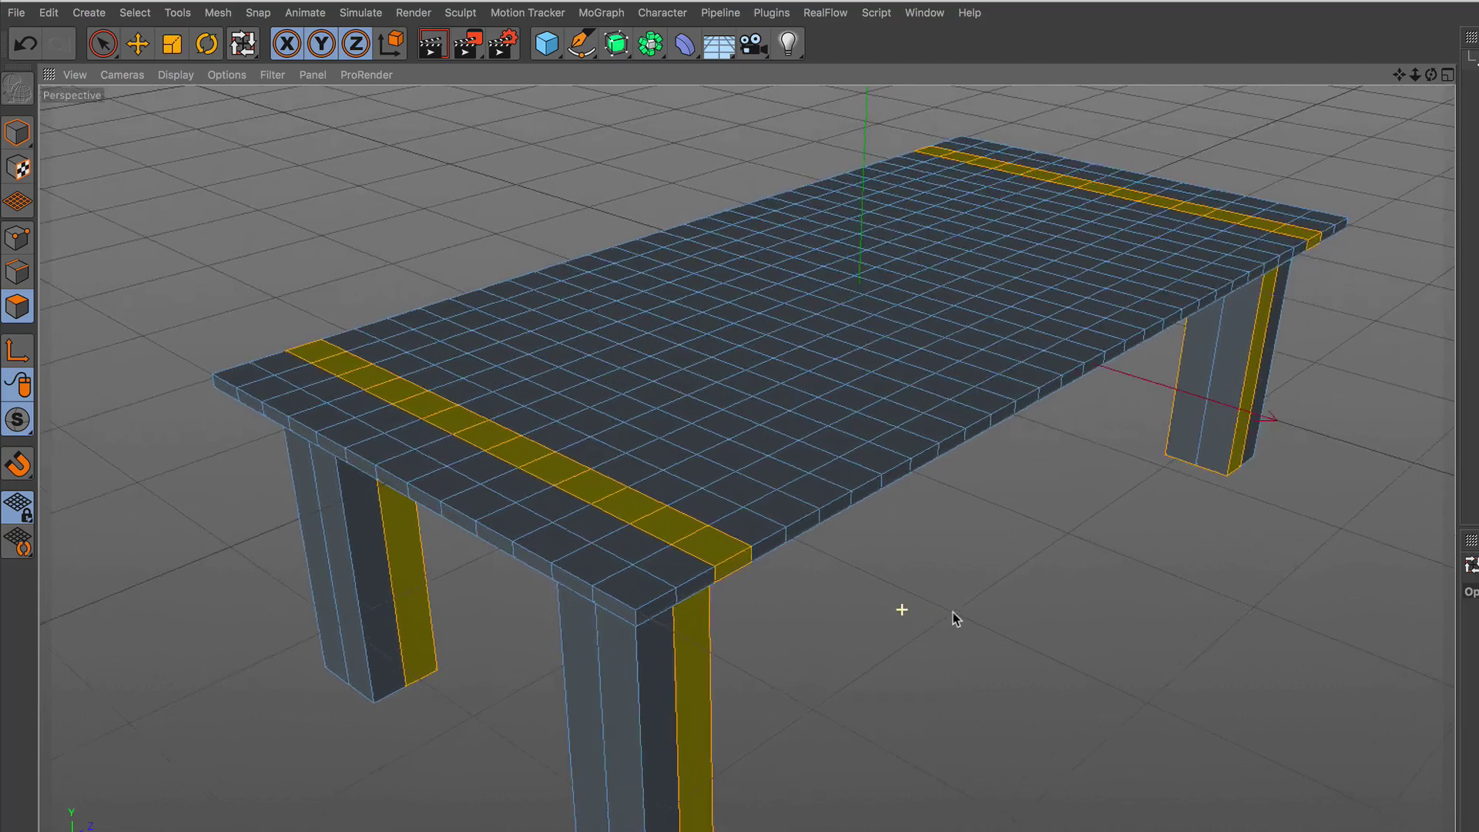
shift+click(583, 574)
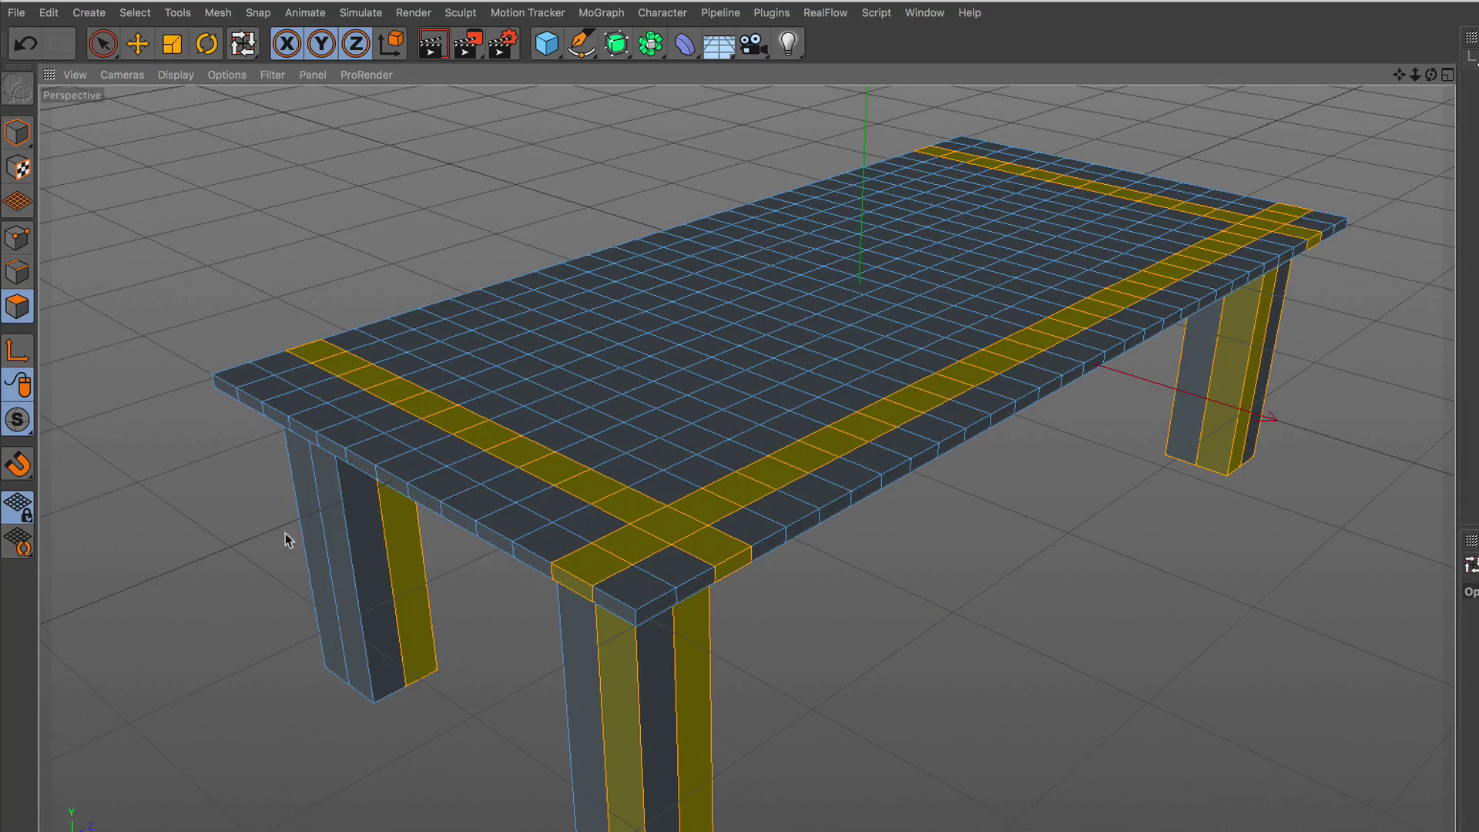
mouse_move(368, 633)
alt+mouse_down()
mouse_move(558, 620)
mouse_move(590, 652)
mouse_move(551, 657)
alt+mouse_up()
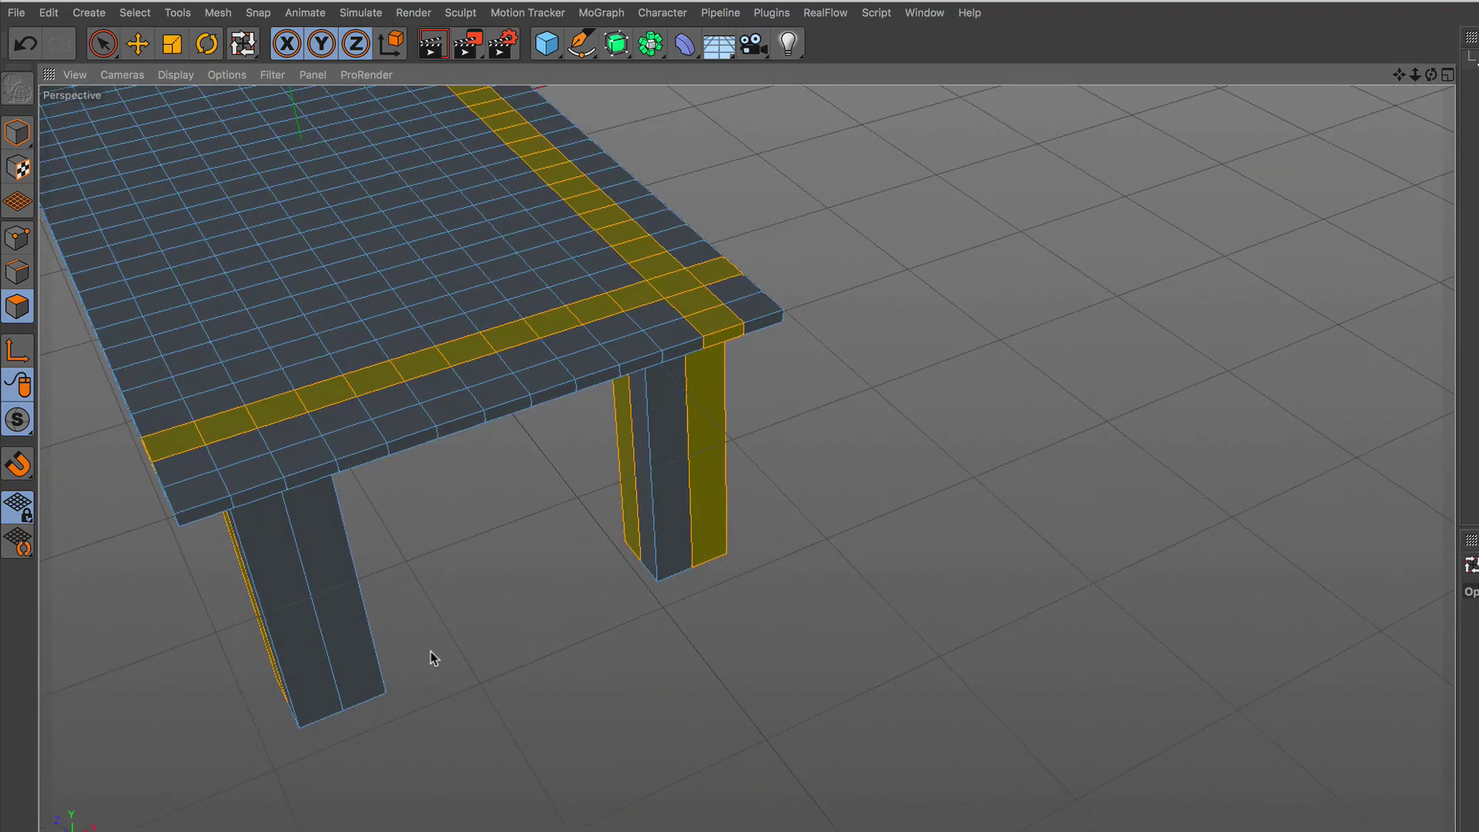
shift+click(249, 473)
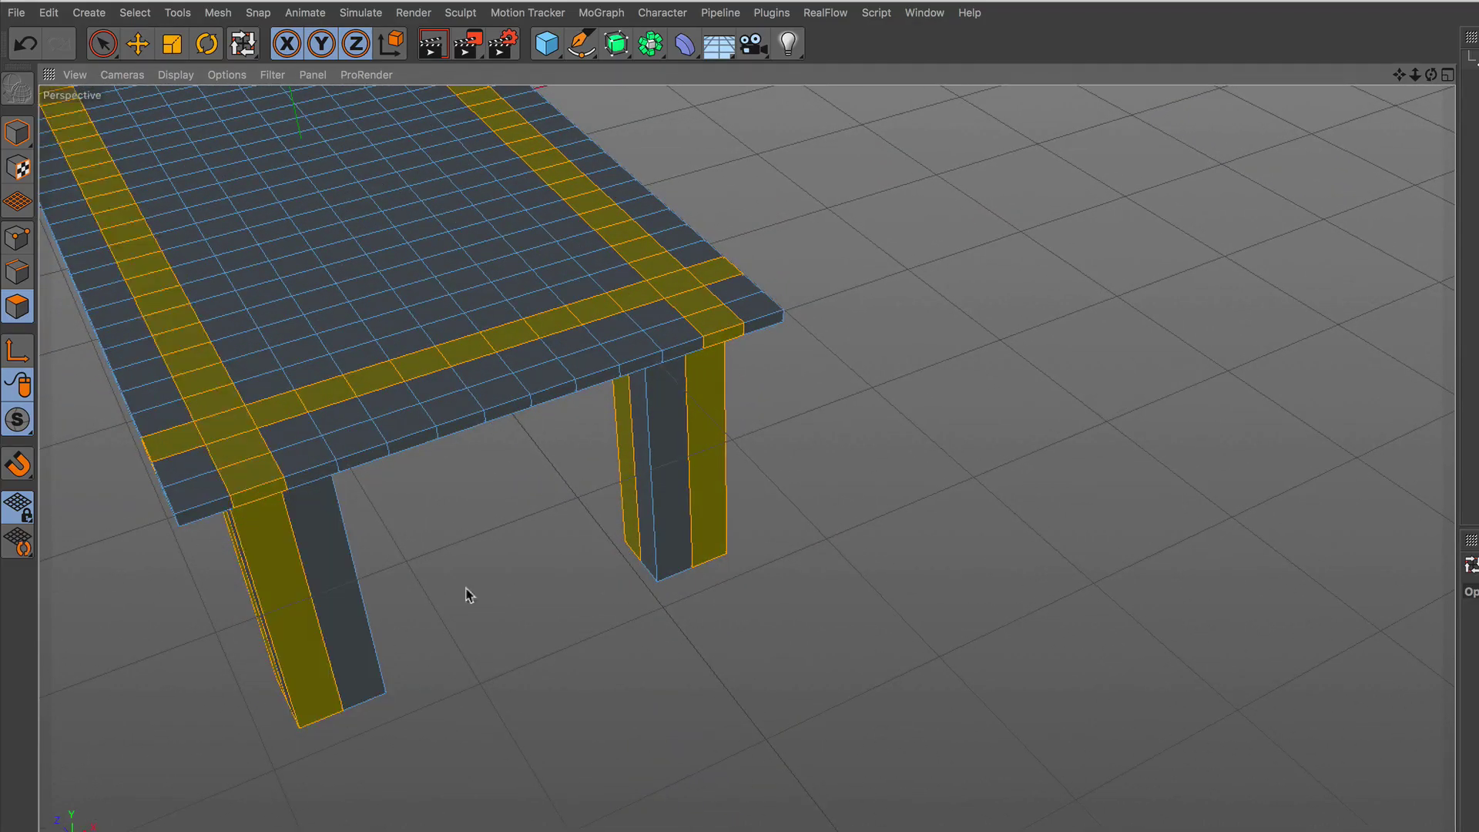
Add the crosswise and lengthwise polygon loops through the middle of the tabletop to the selection
alt+drag(926, 552, 688, 550)
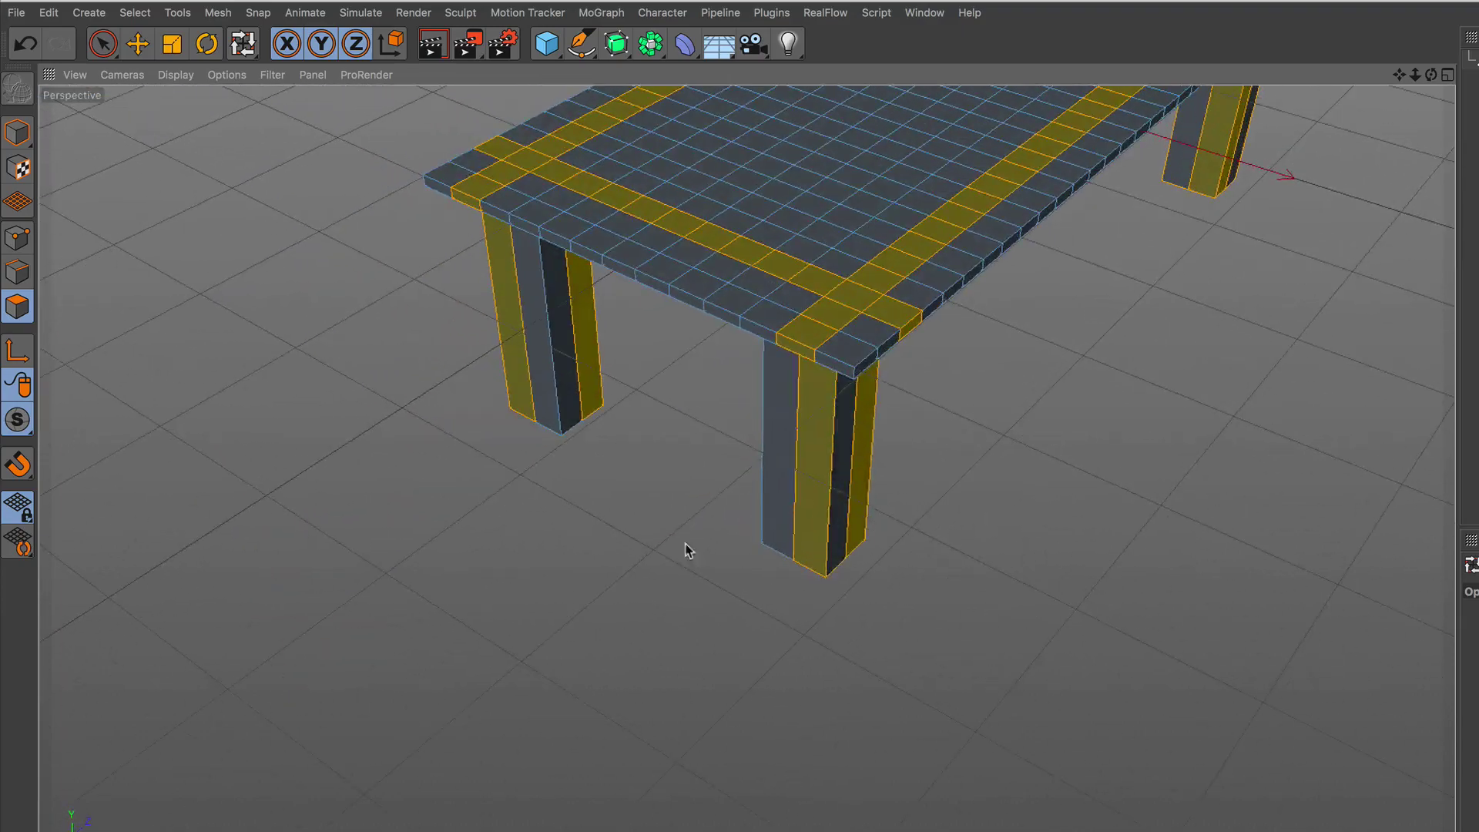
alt+drag(1011, 343, 867, 601)
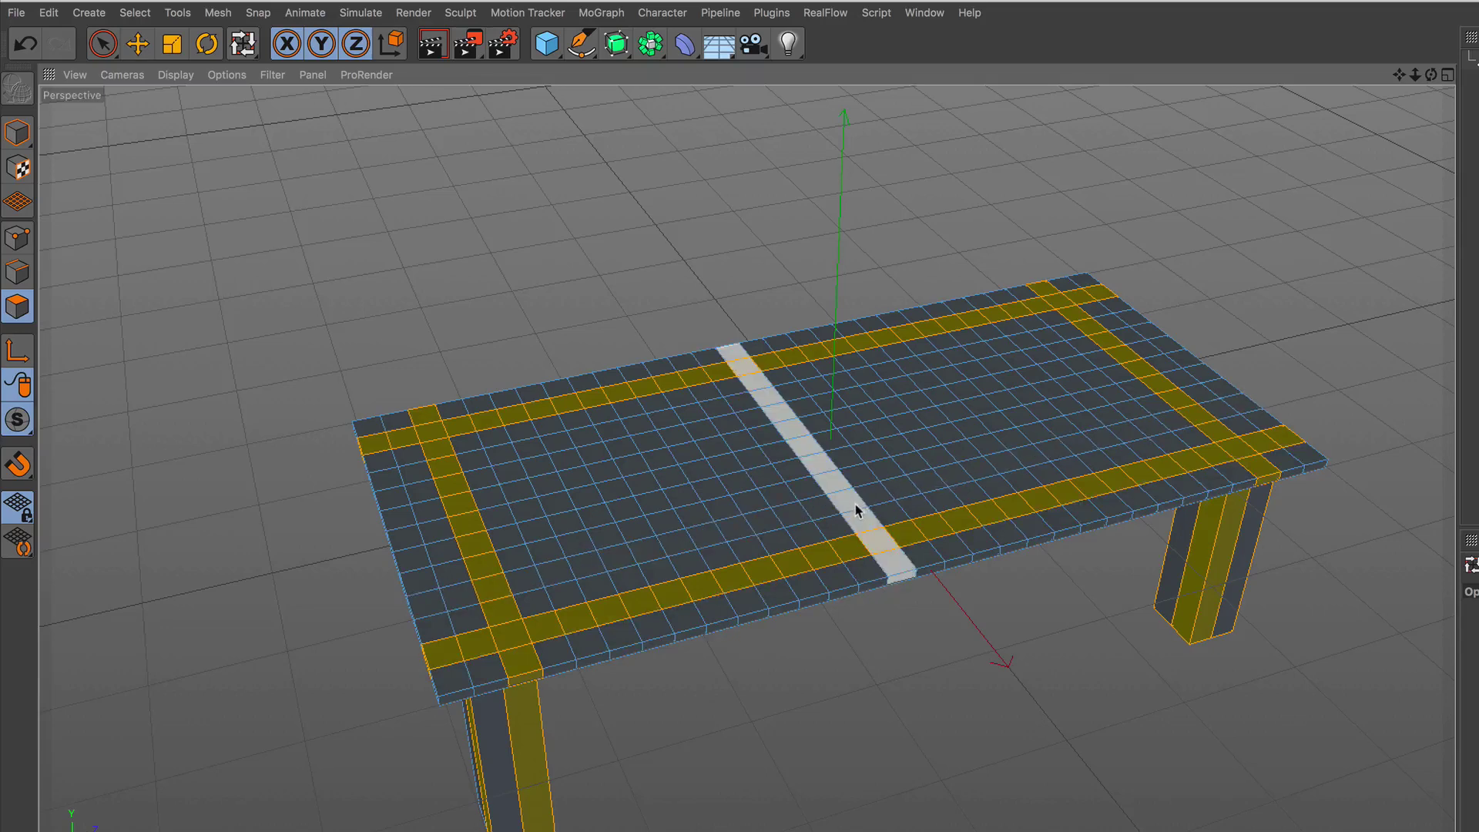
shift+click(855, 505)
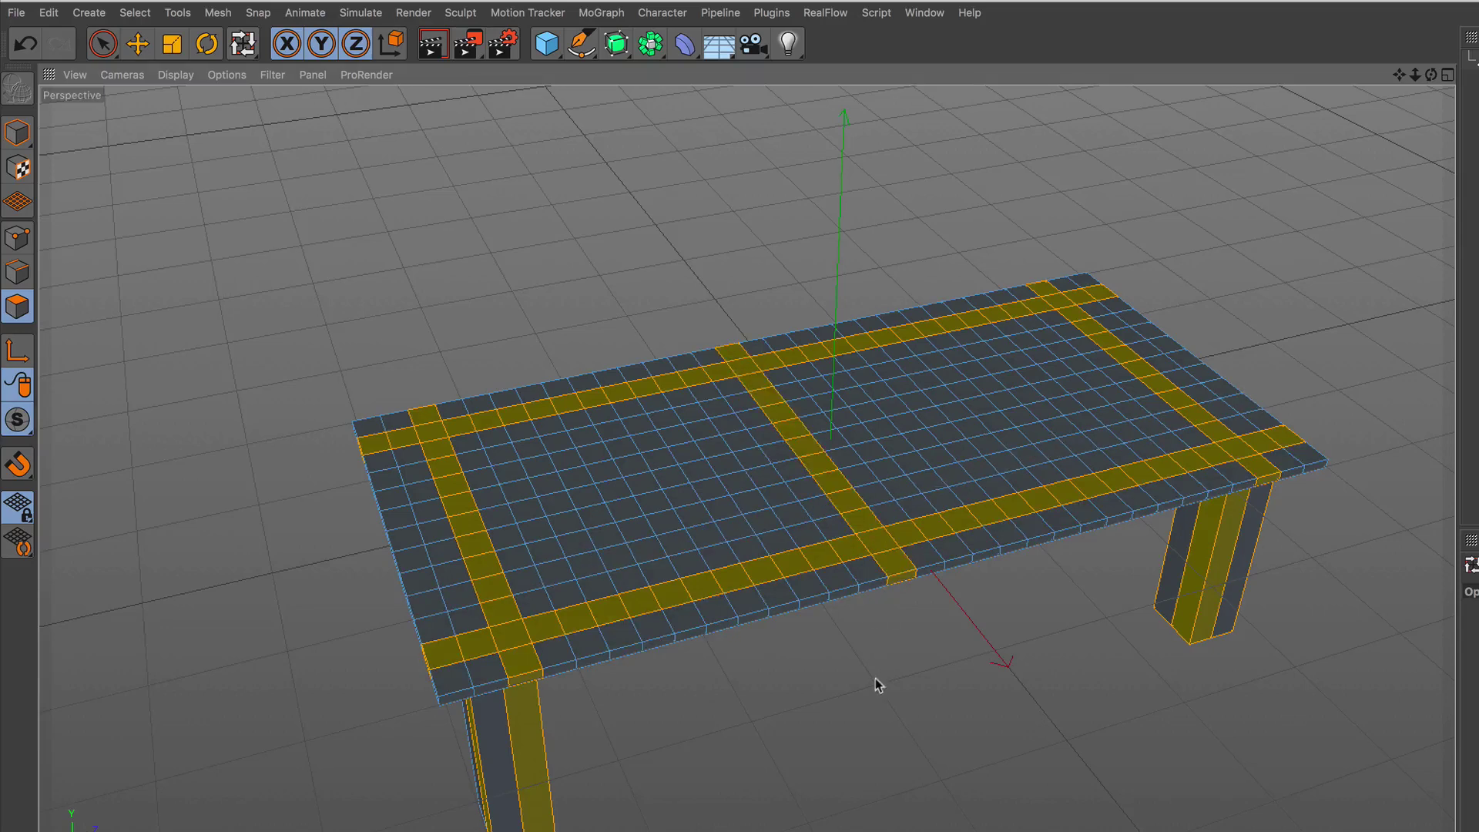
shift+click(581, 502)
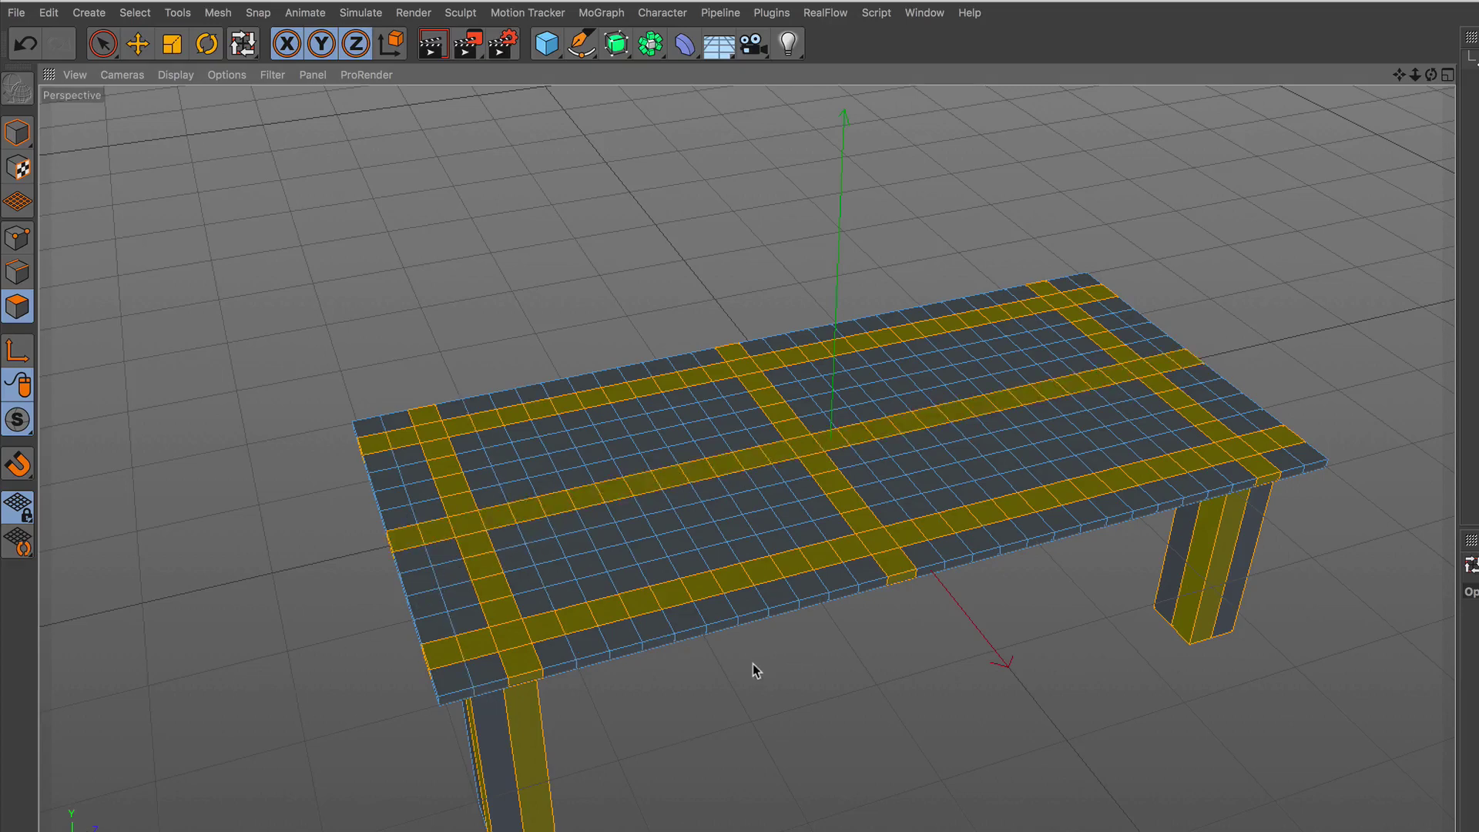
Create a new default material and apply it to the selected polygon loops
alt+drag(752, 664, 861, 665)
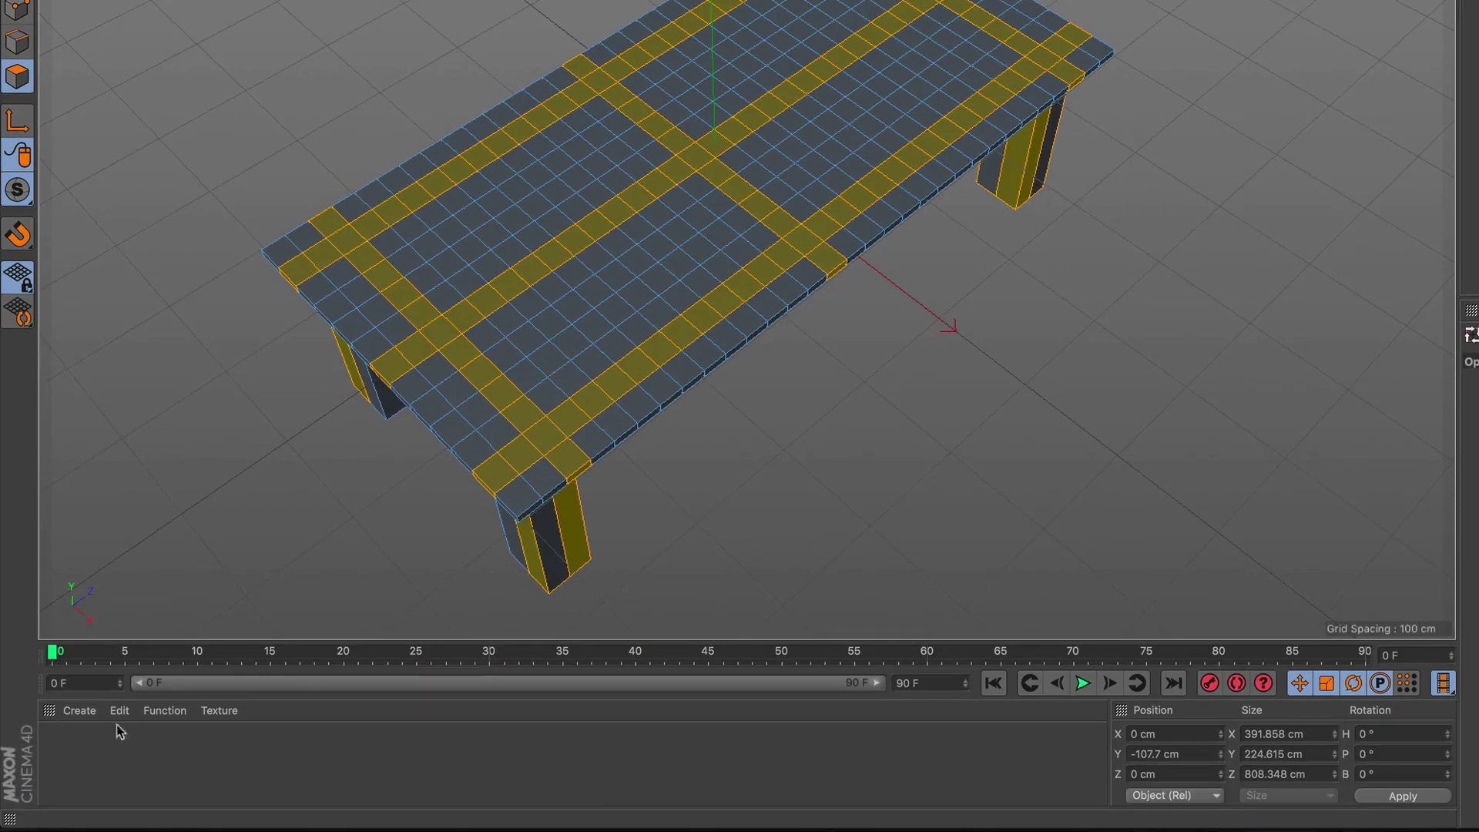
click(80, 711)
click(138, 542)
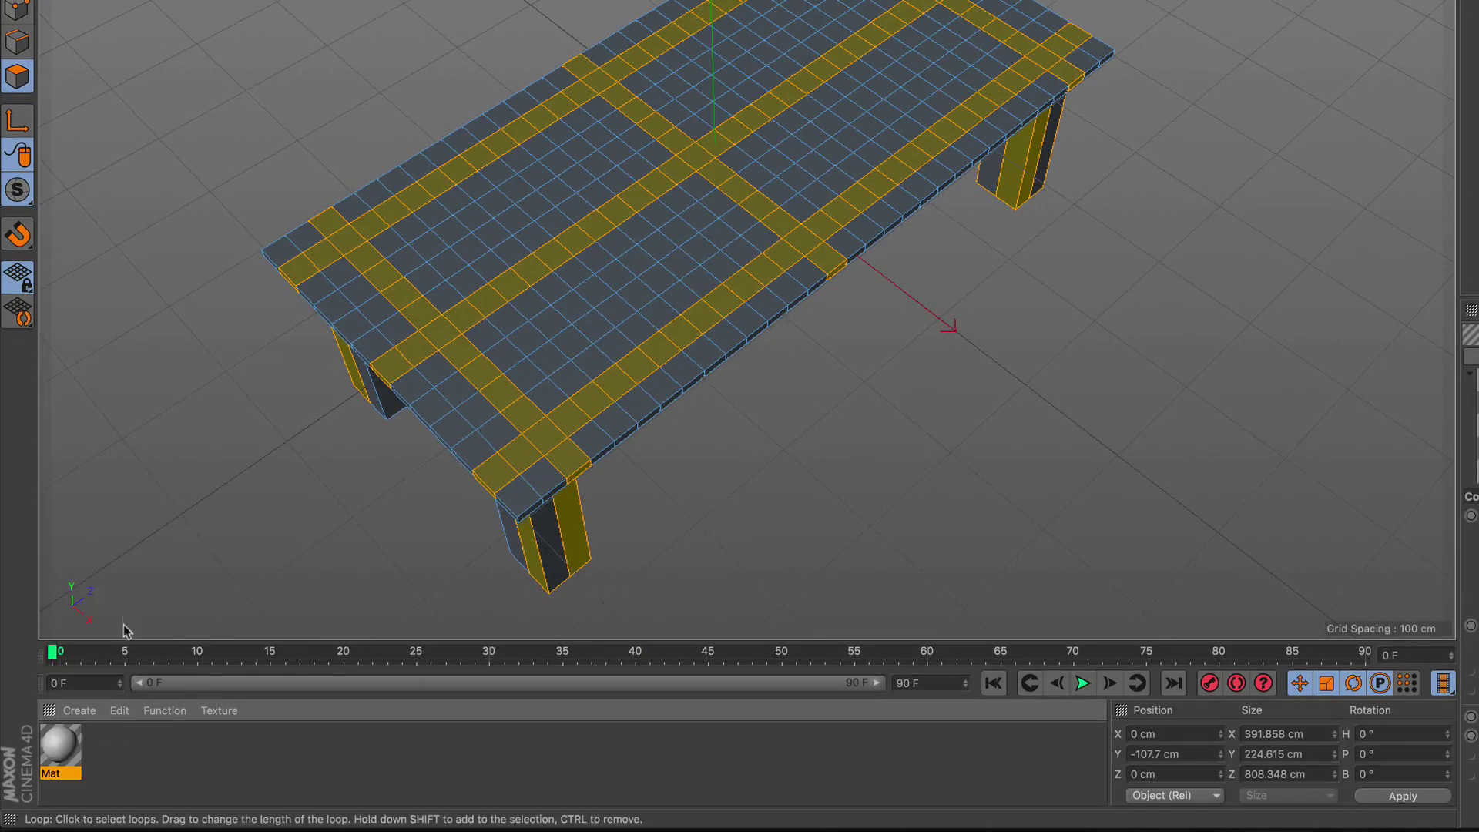
right_click(60, 747)
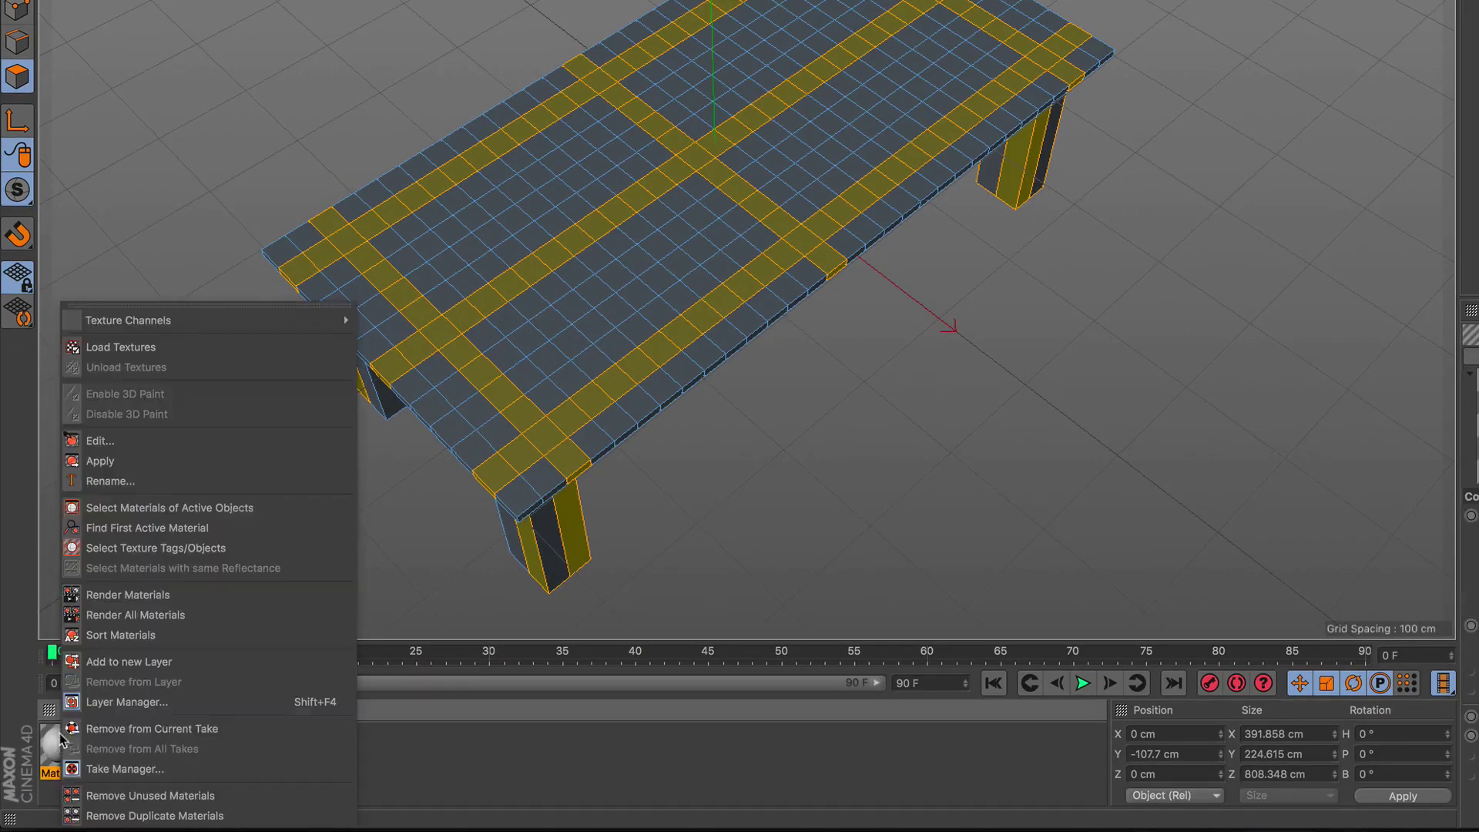
click(144, 462)
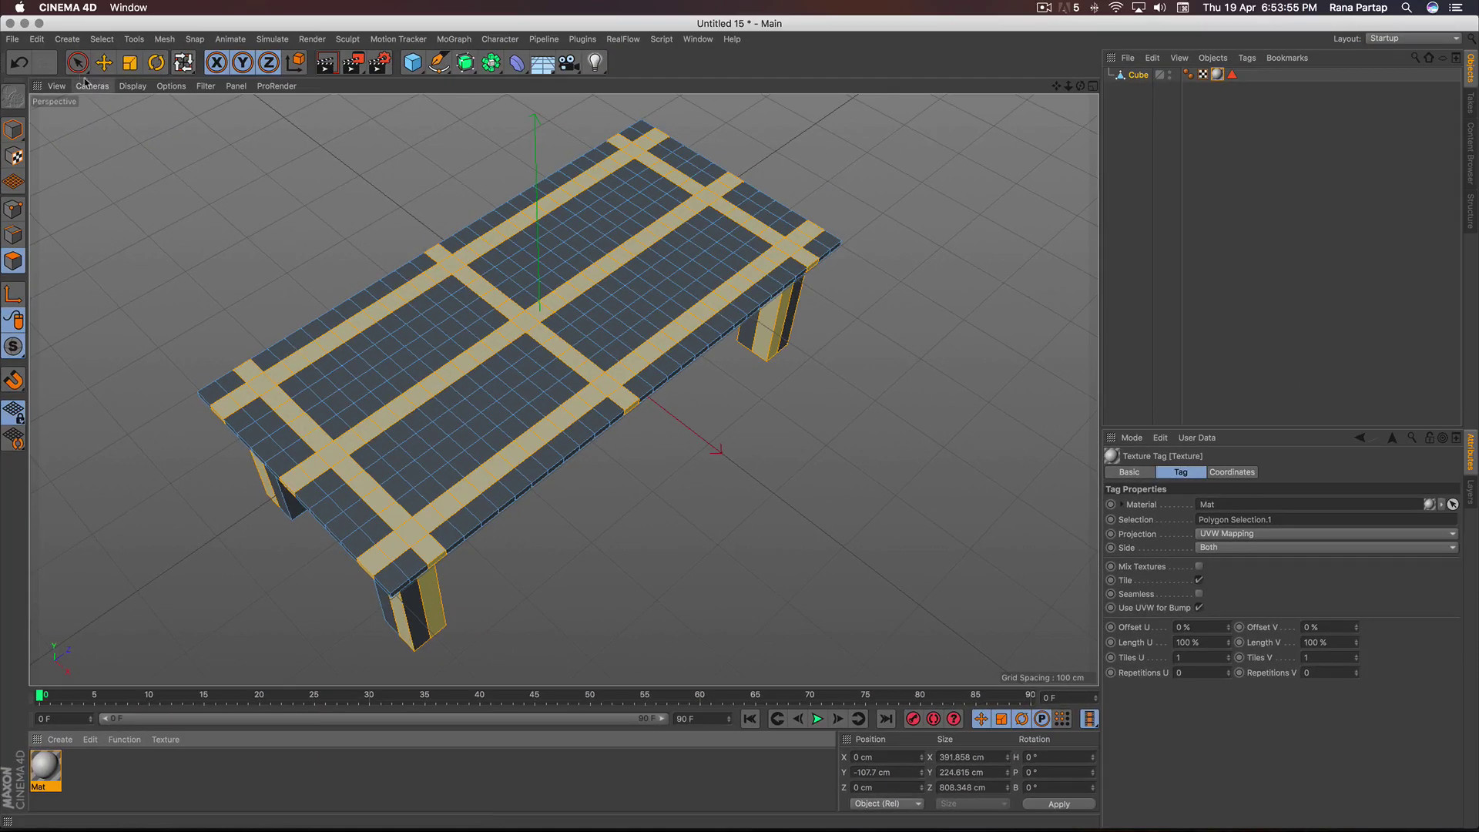
Switch to Live Selection in Model mode and deselect the table
click(77, 63)
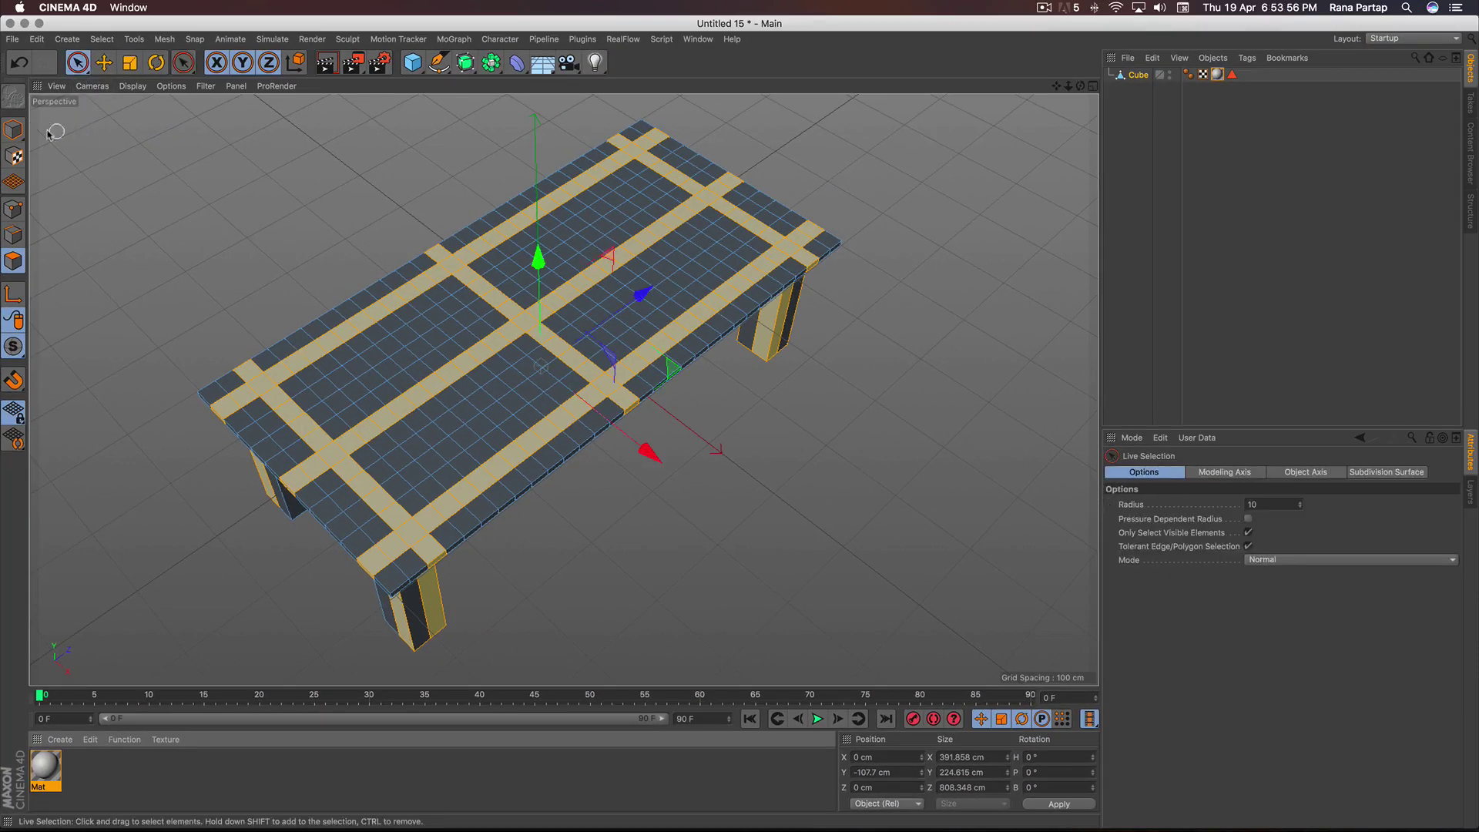
click(13, 129)
click(128, 212)
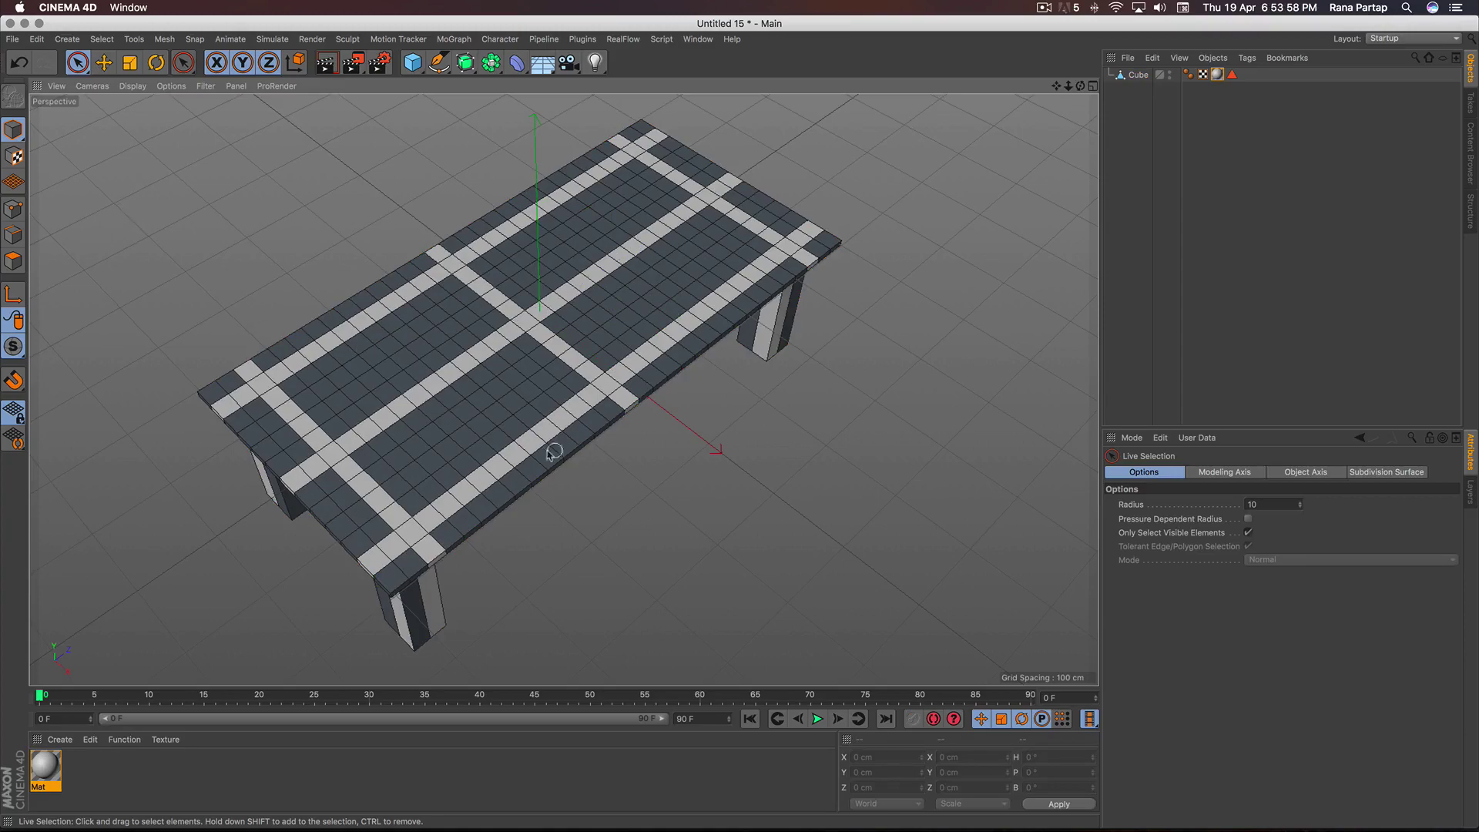
Add a Floor object lowered to the feet of the table legs, and add a Sky object to the scene
mouse_move(532, 453)
alt+mouse_down()
mouse_move(611, 459)
mouse_move(562, 330)
mouse_move(568, 272)
mouse_move(550, 383)
mouse_move(593, 415)
alt+mouse_up()
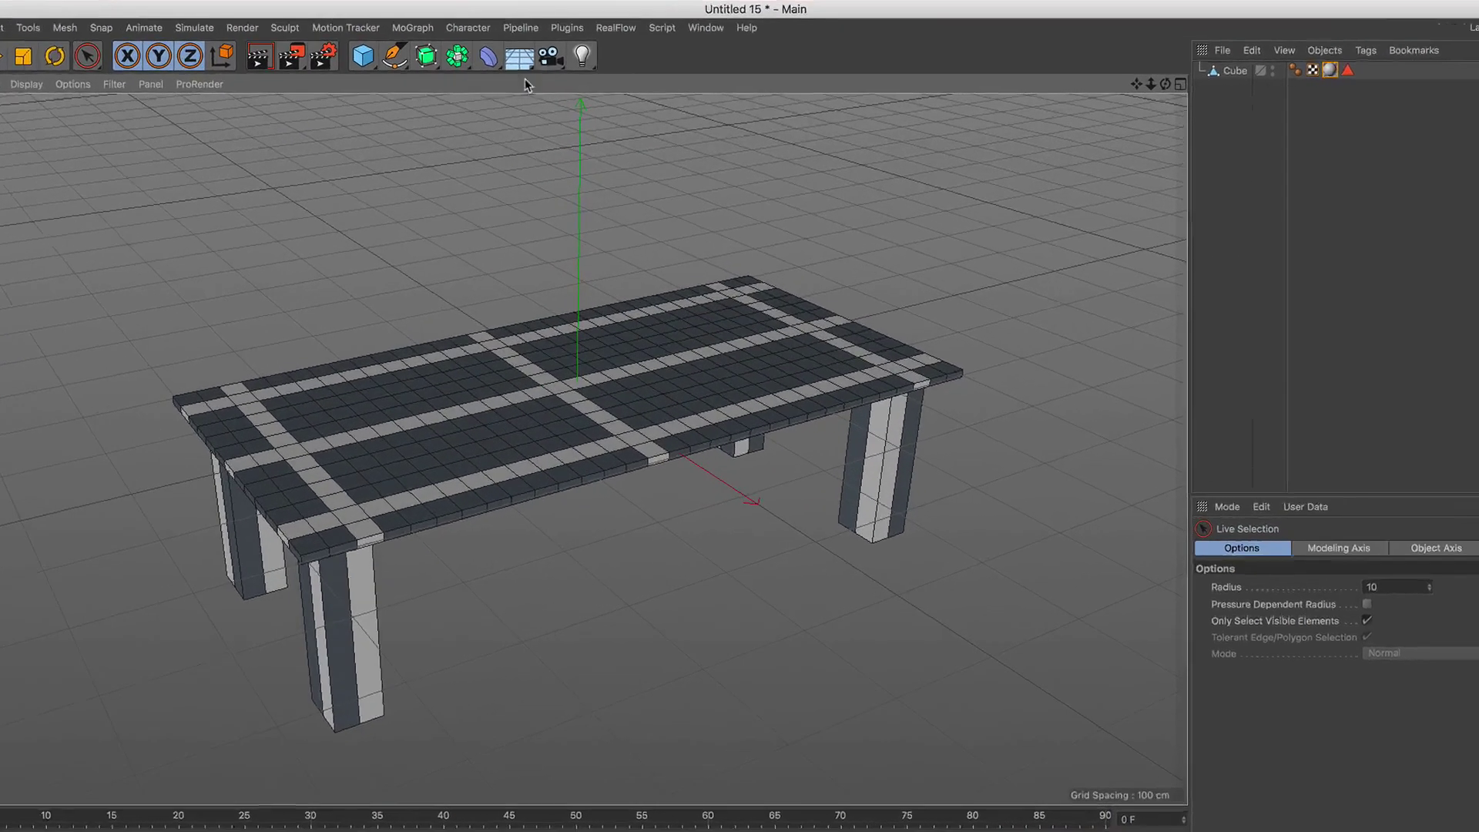
click(543, 62)
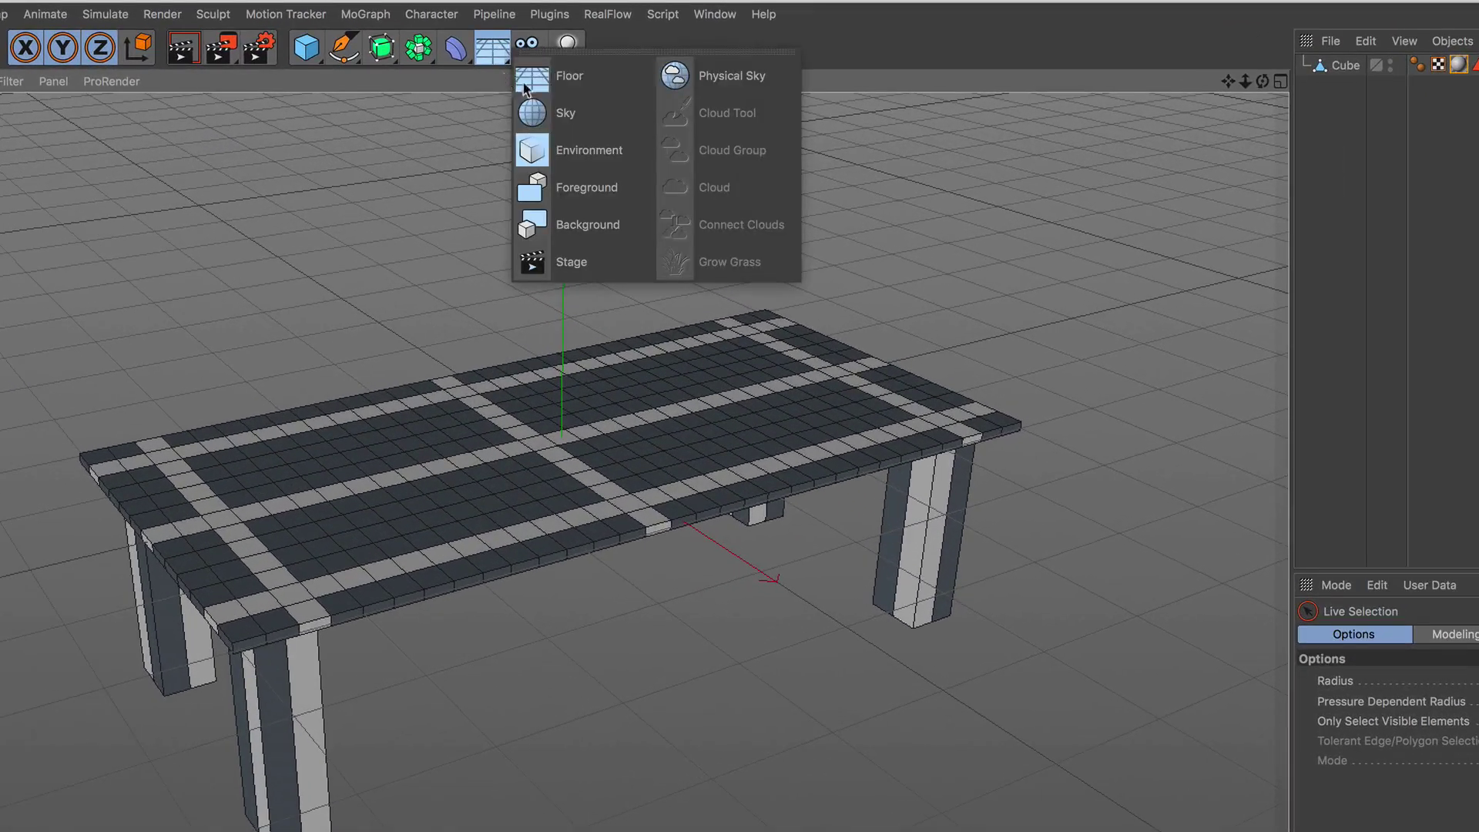
click(607, 82)
drag(567, 248, 566, 454)
alt+drag(501, 514, 501, 535)
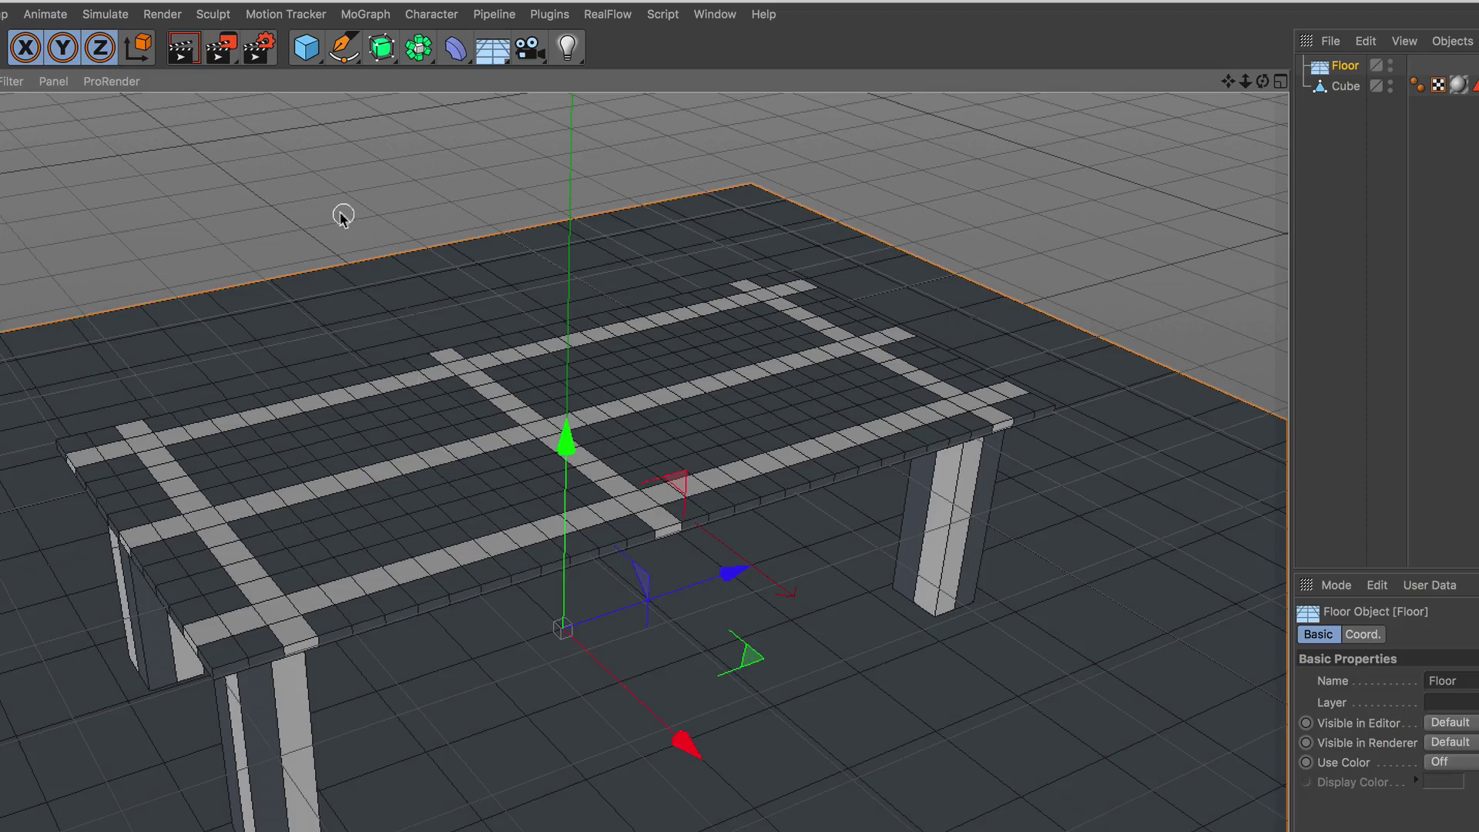
click(343, 216)
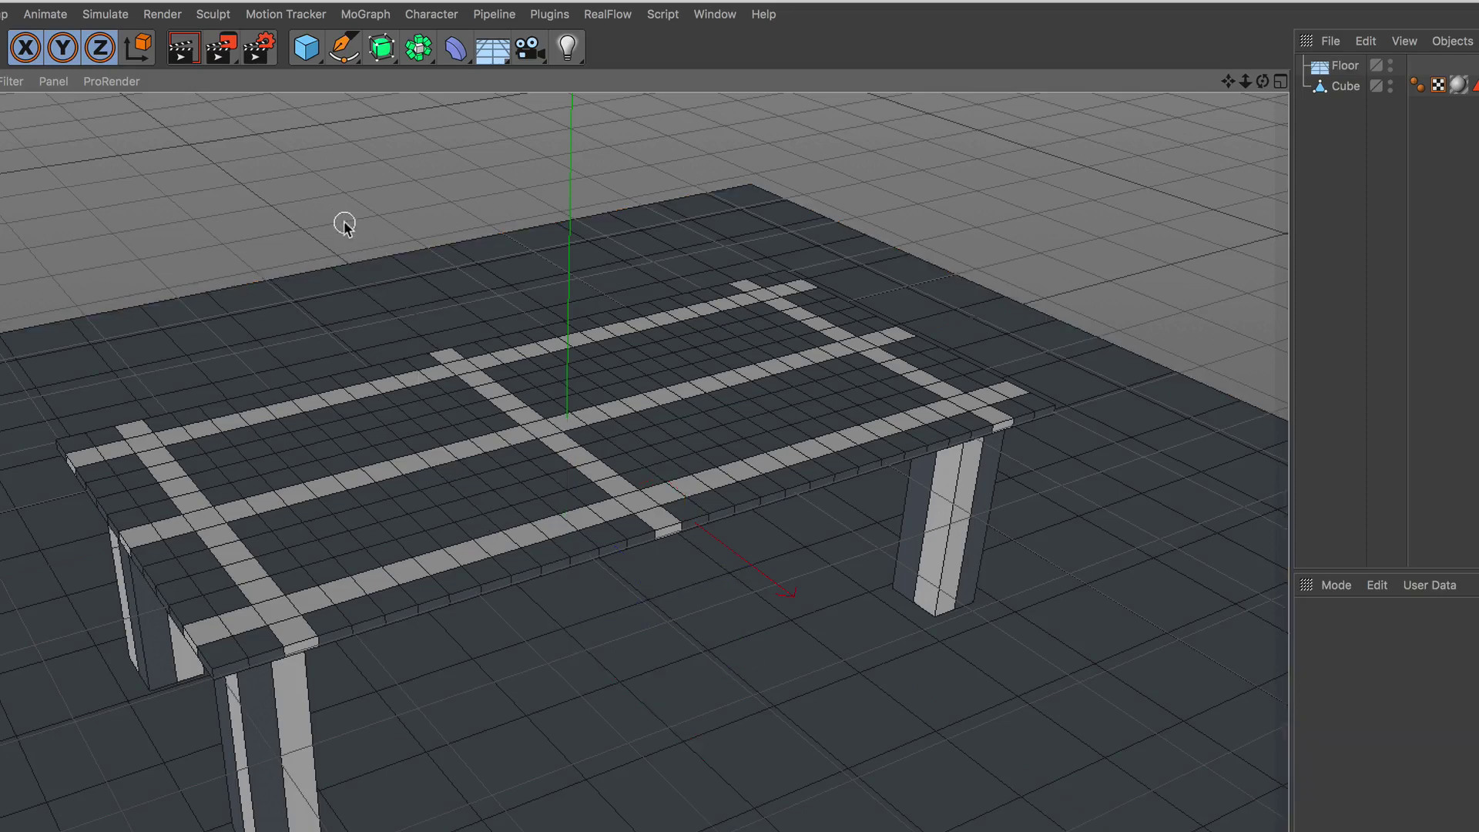
click(492, 50)
click(610, 115)
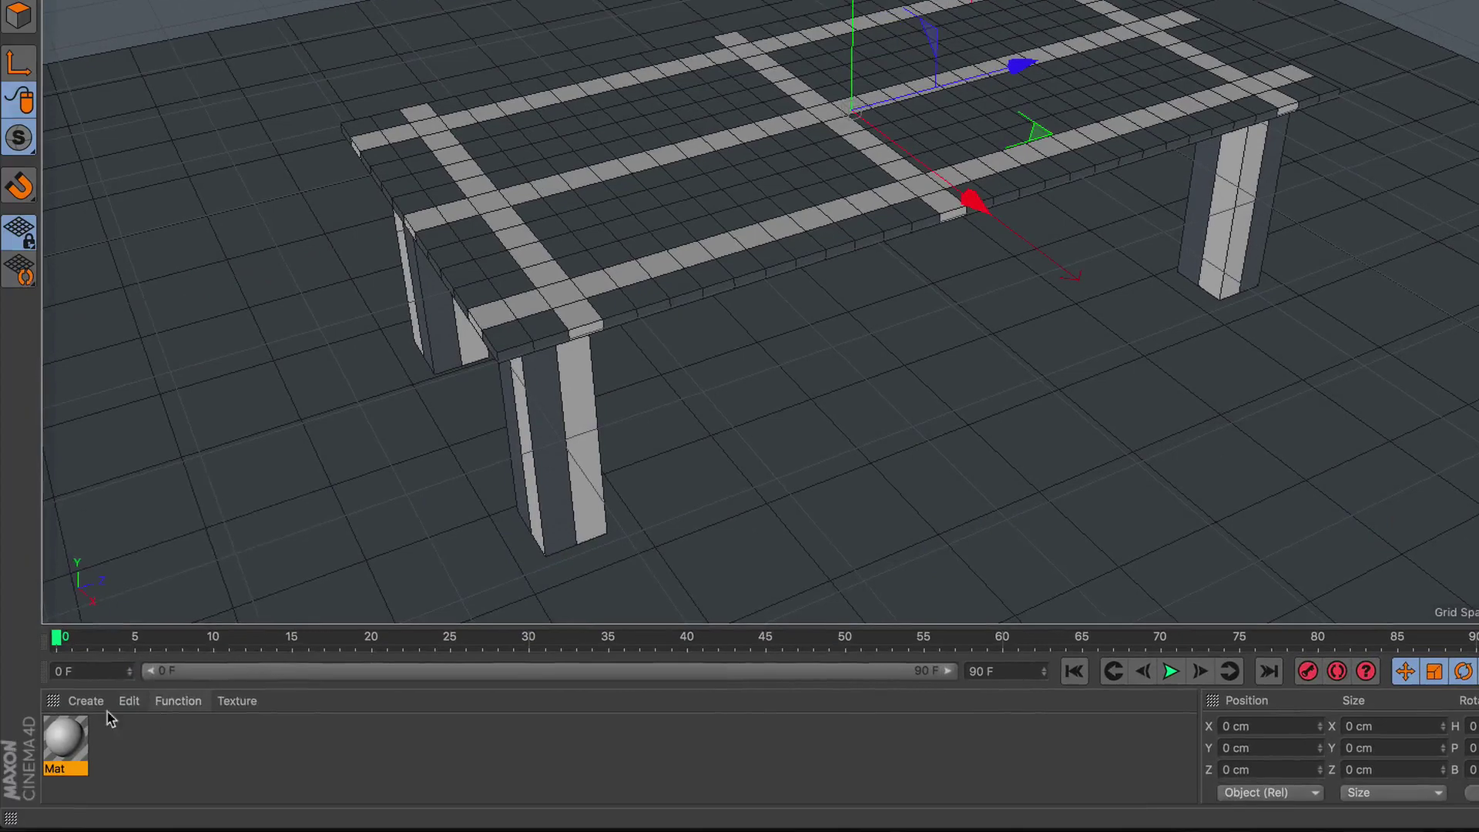
Create a second new material and load a Gradient shader as its Color texture
click(85, 700)
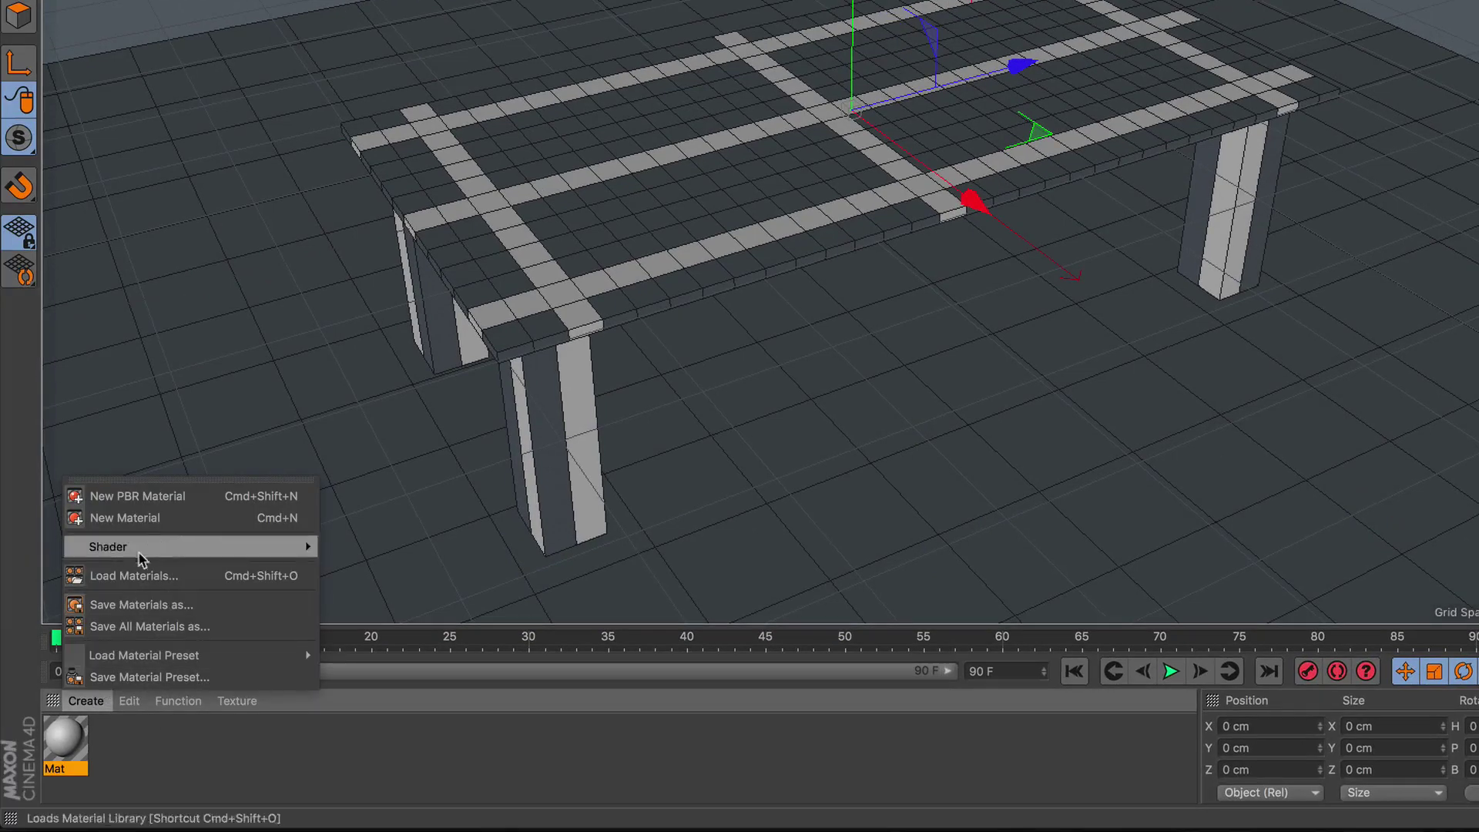
click(148, 517)
double_click(77, 737)
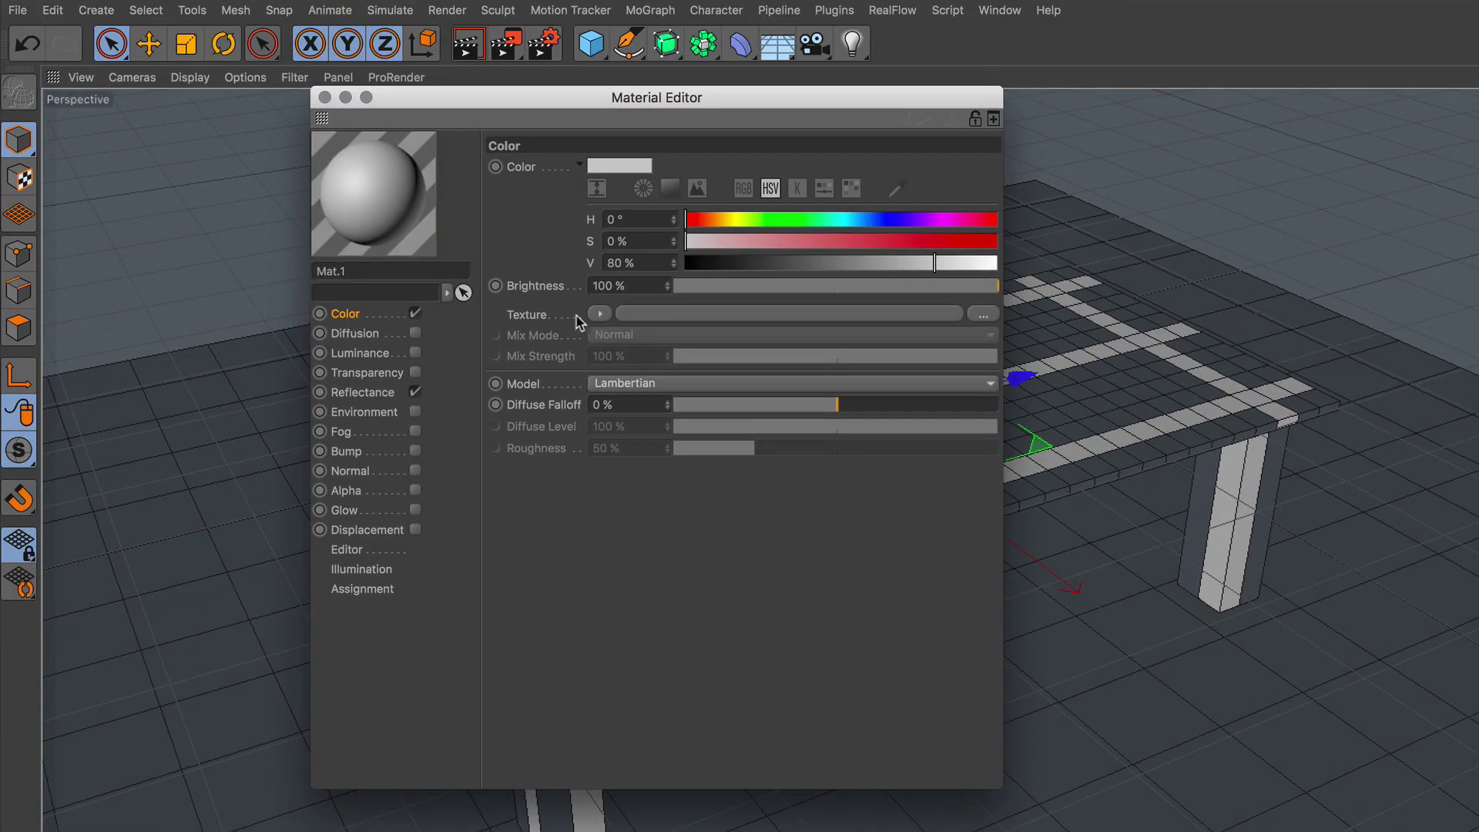
click(600, 313)
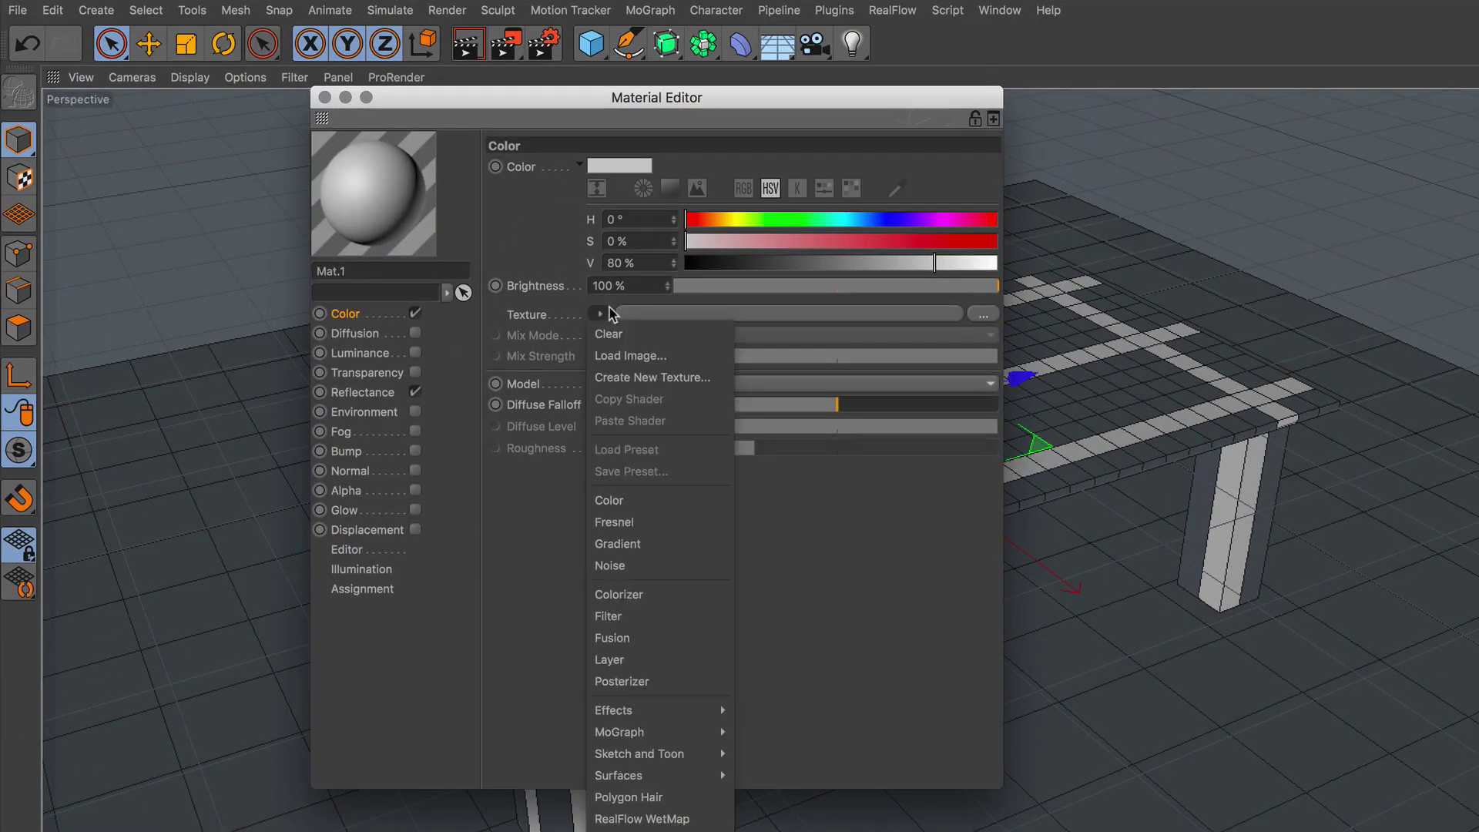
click(681, 544)
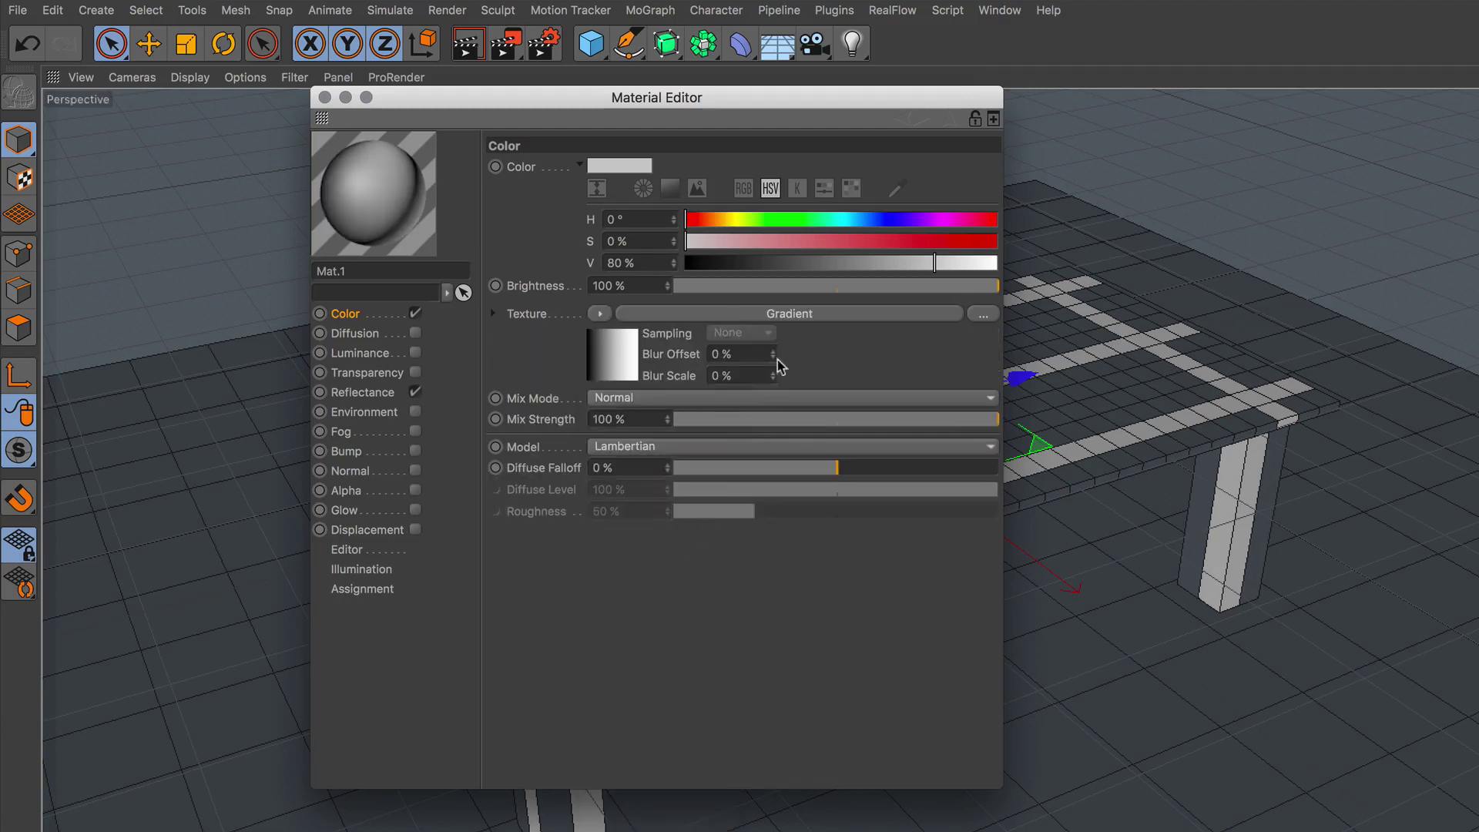
Set the gradient's start knot to white, its end knot to grey with V 67%, and its type to 2D - Circular
click(791, 318)
double_click(575, 325)
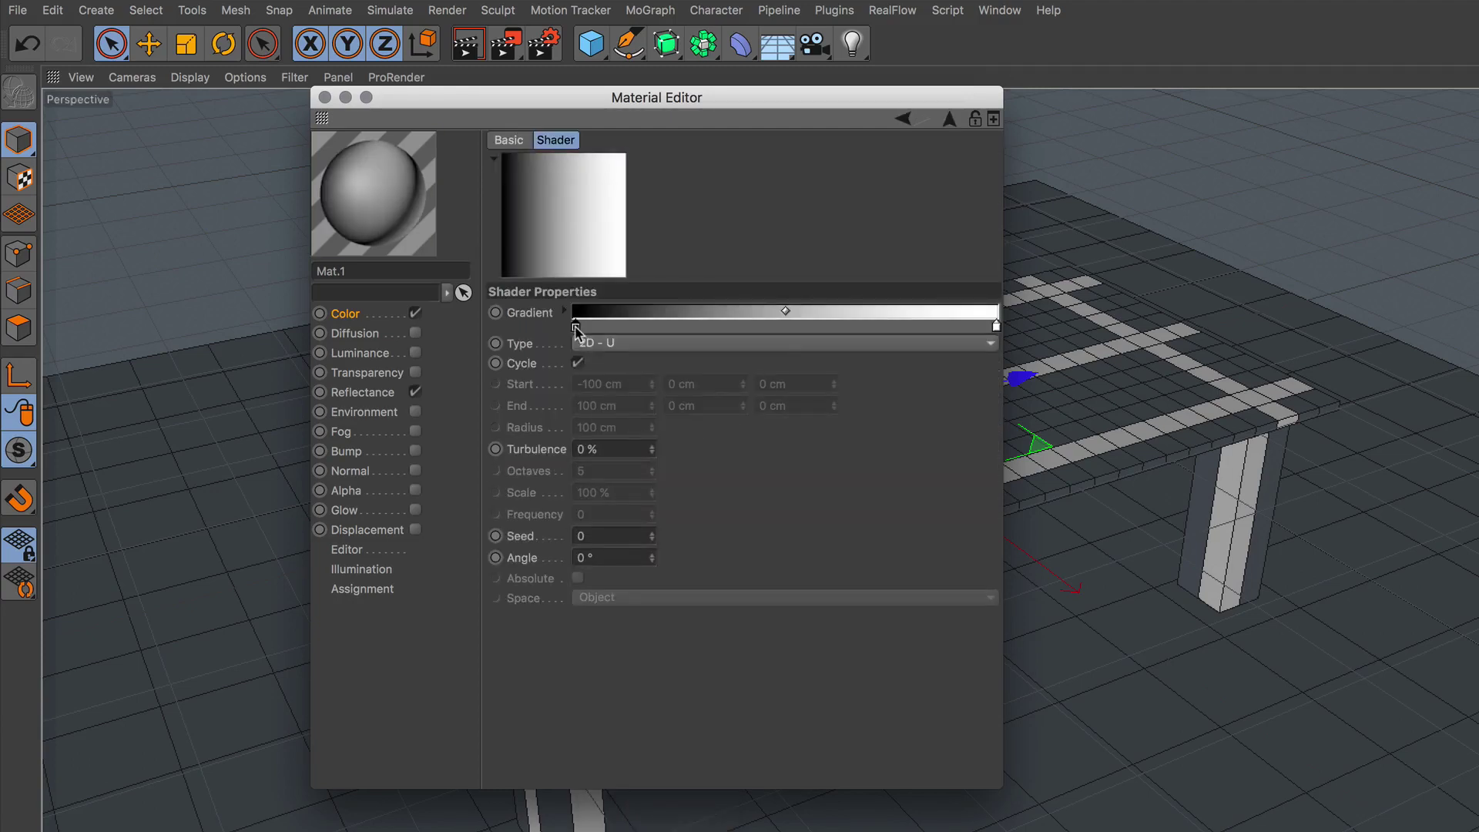
drag(672, 371, 732, 382)
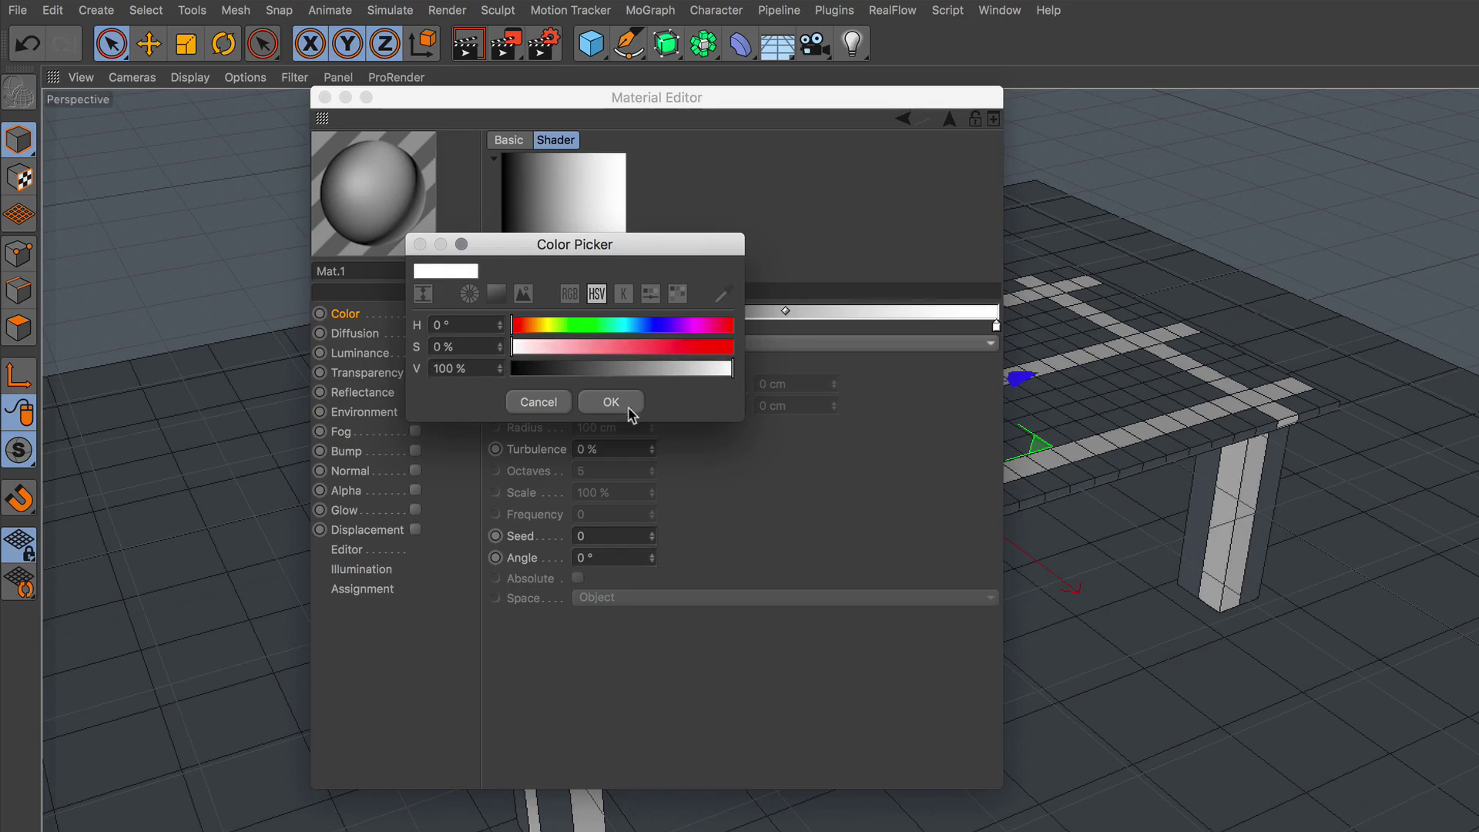
click(629, 410)
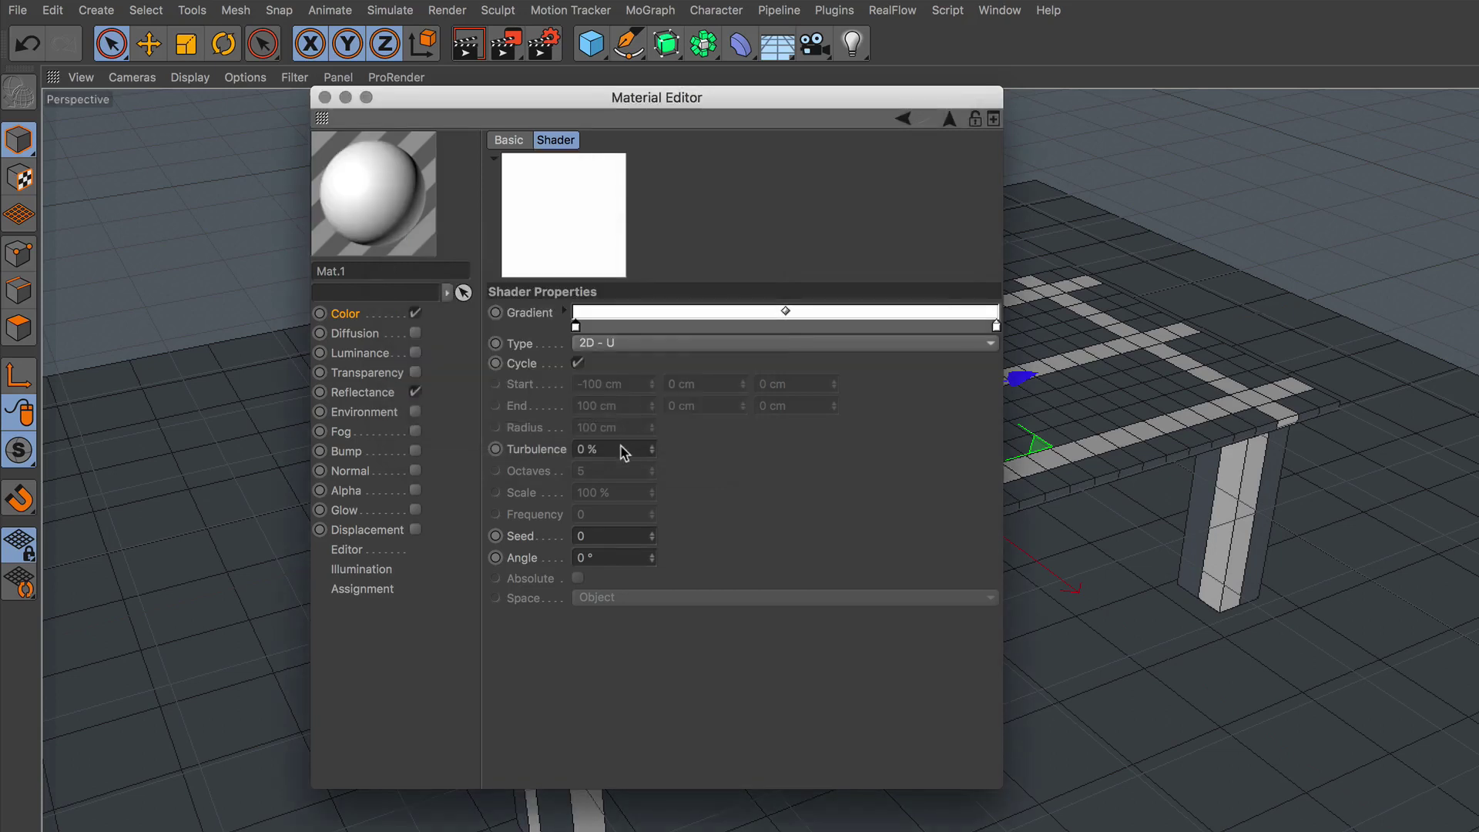
double_click(997, 327)
drag(1145, 369, 1082, 371)
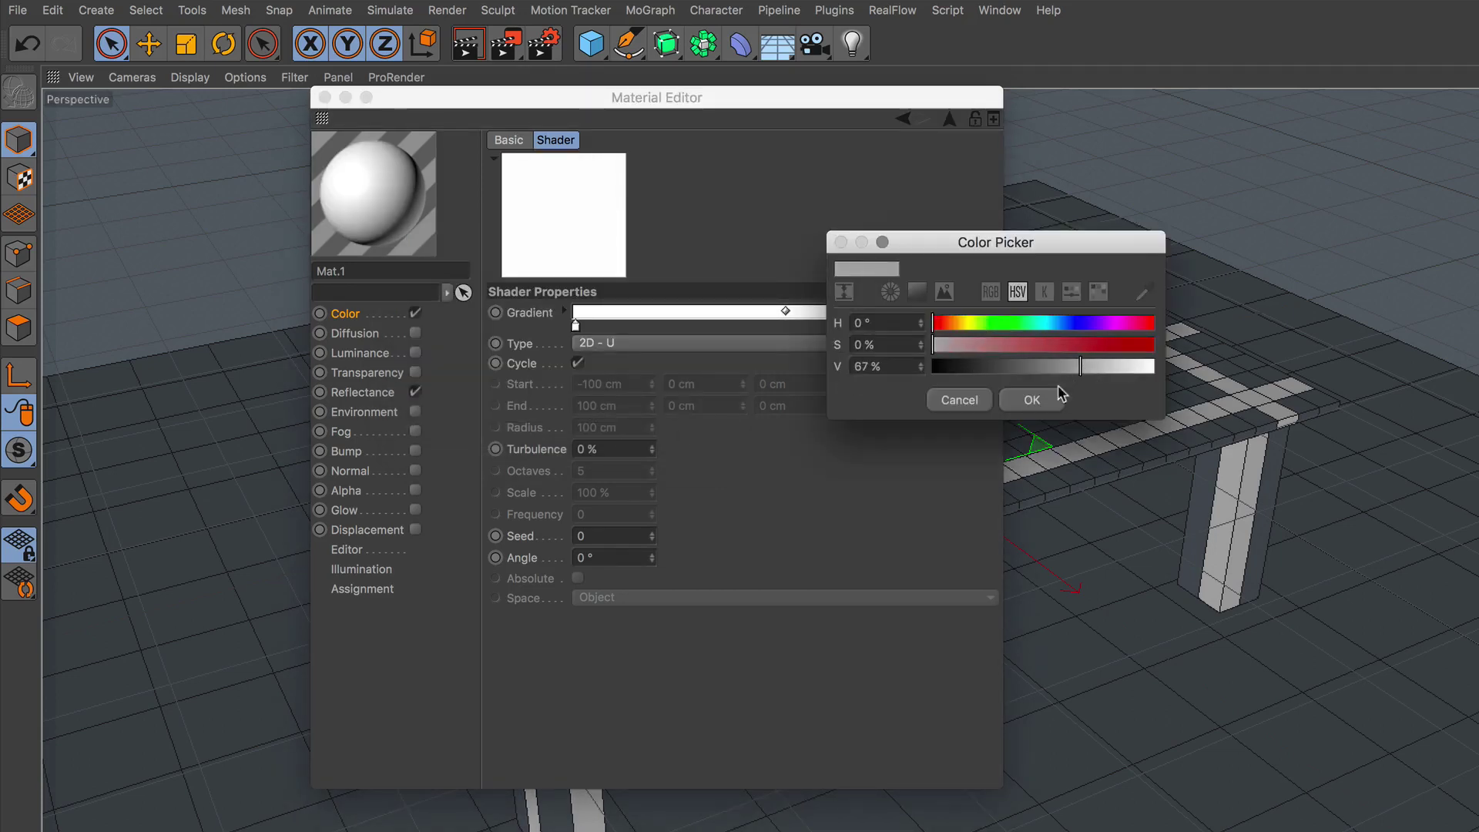
click(1032, 400)
click(630, 345)
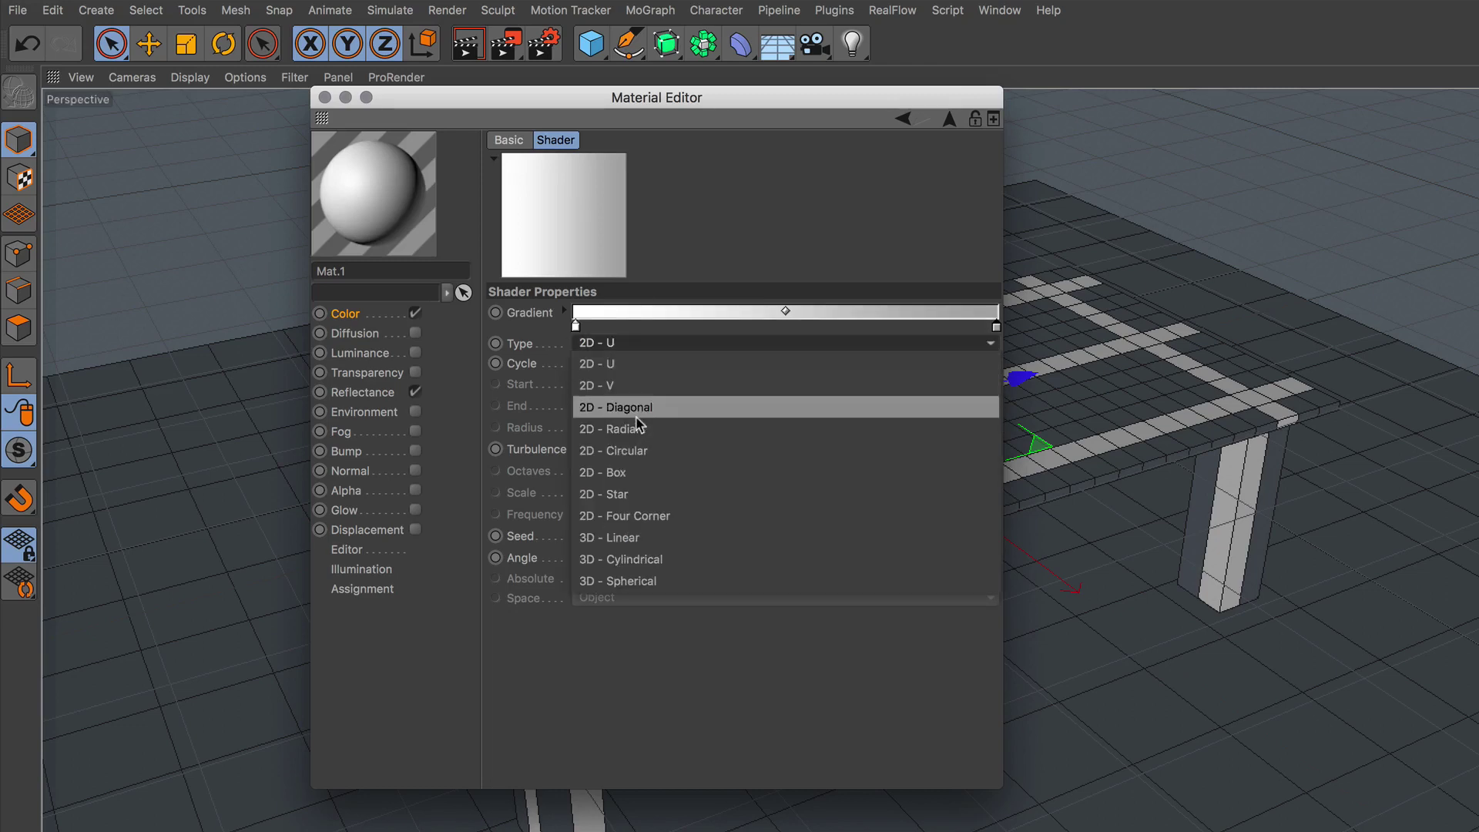
click(658, 457)
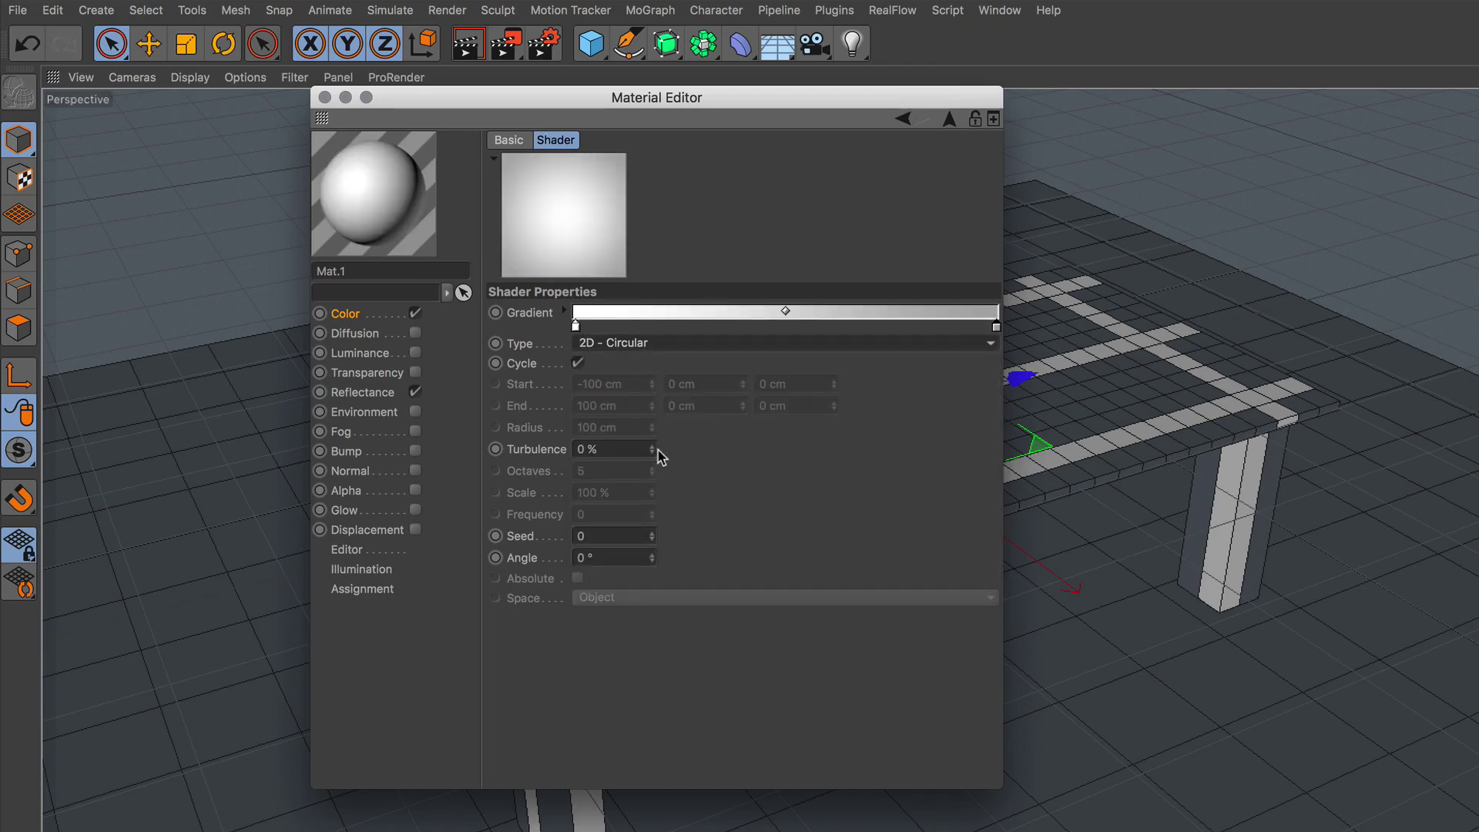
Add a Reflection (Legacy) layer at 60% opacity with 63% layer color brightness and 75% reflection strength, and close the Material Editor
click(362, 393)
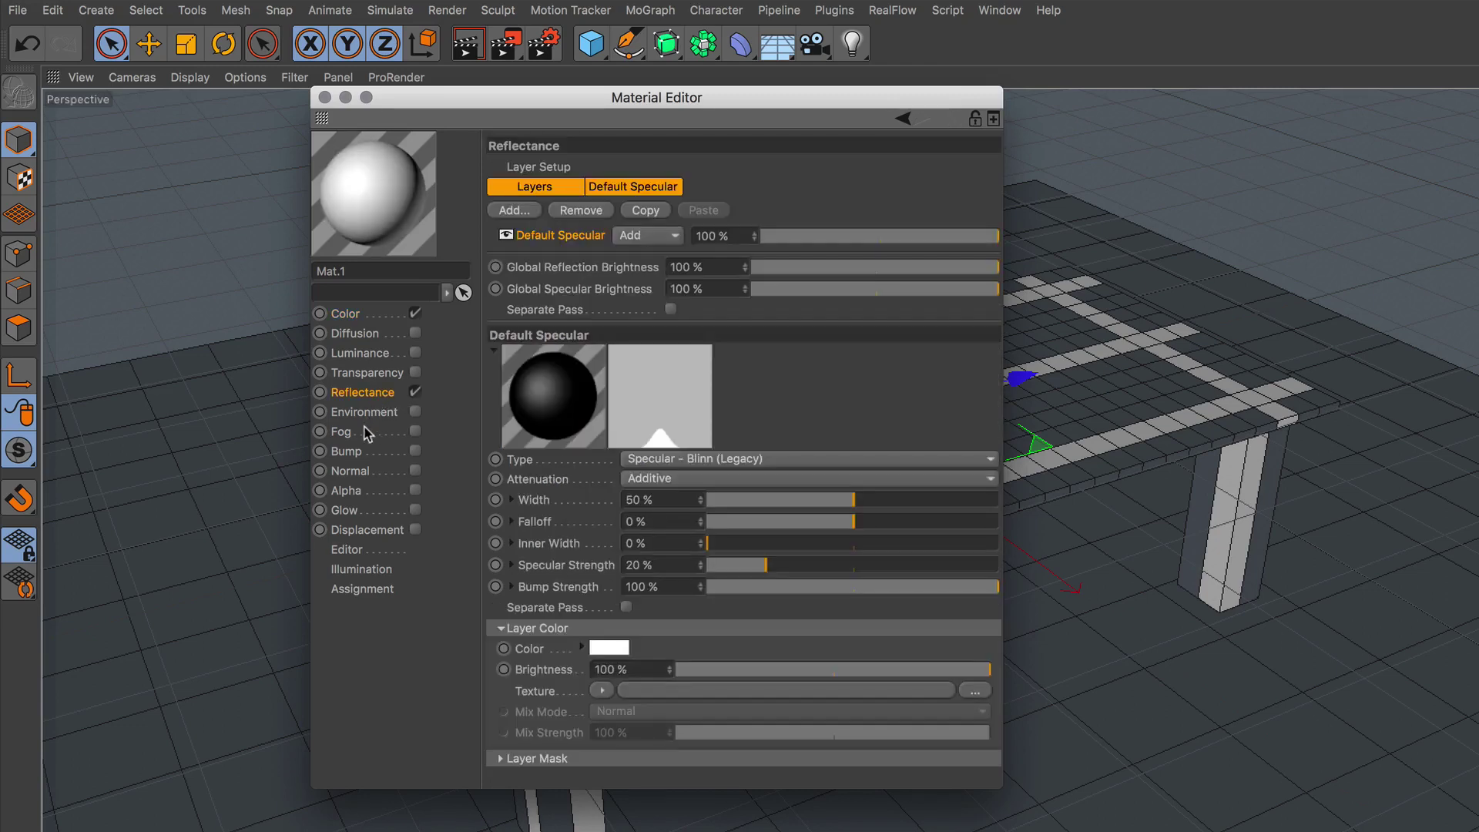
click(512, 210)
click(604, 416)
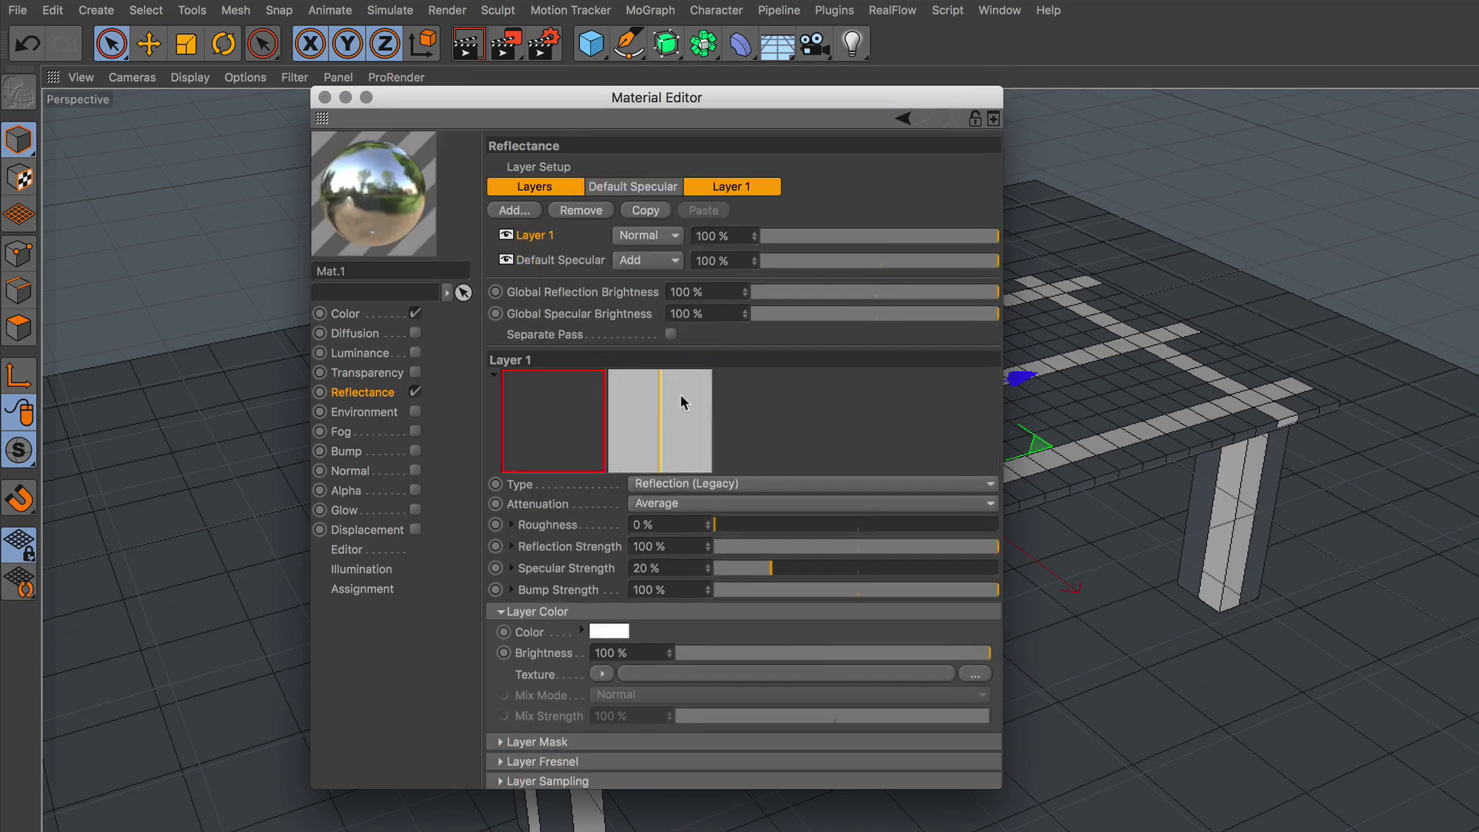
click(904, 235)
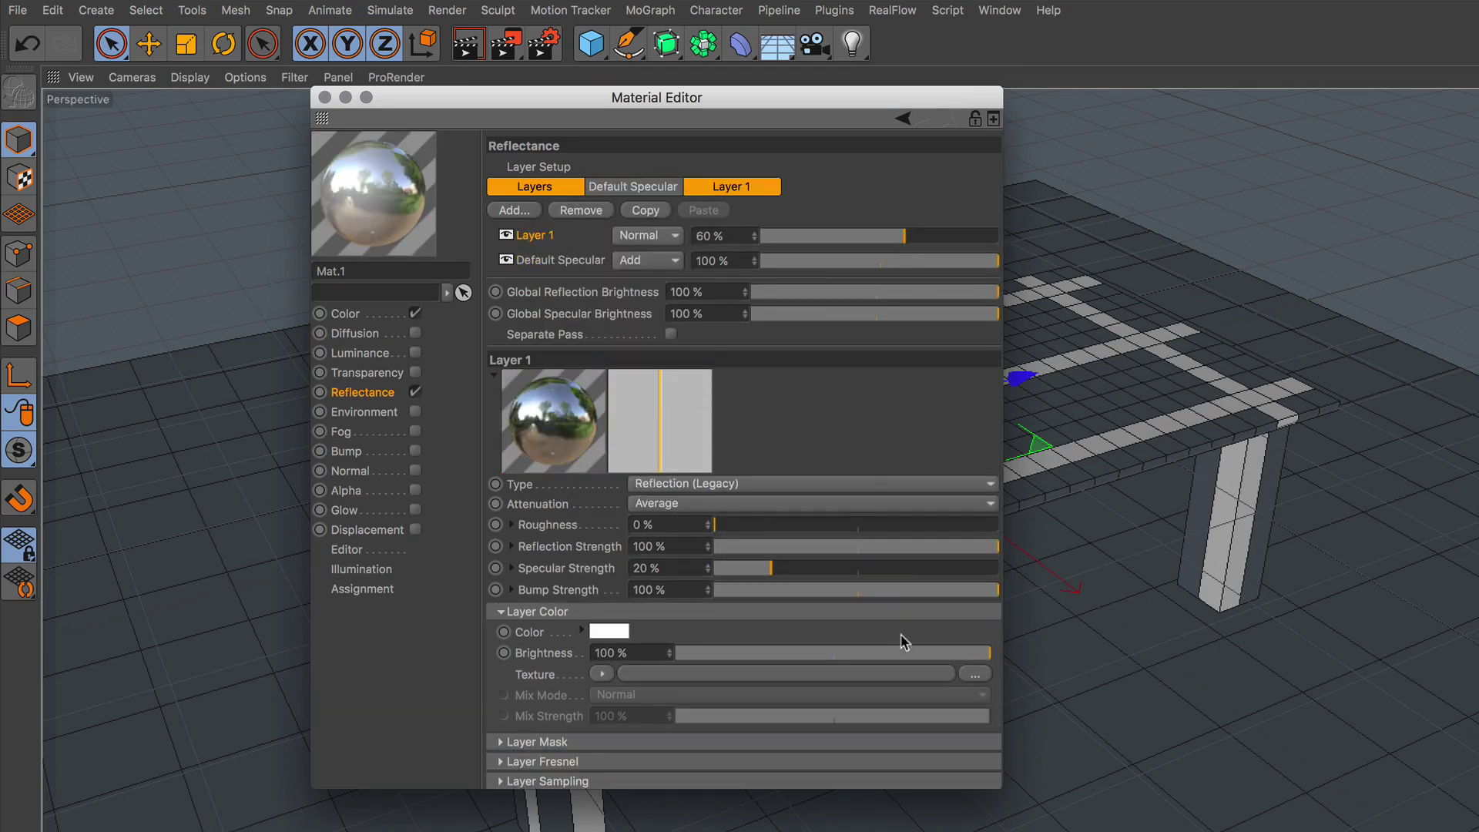
click(874, 653)
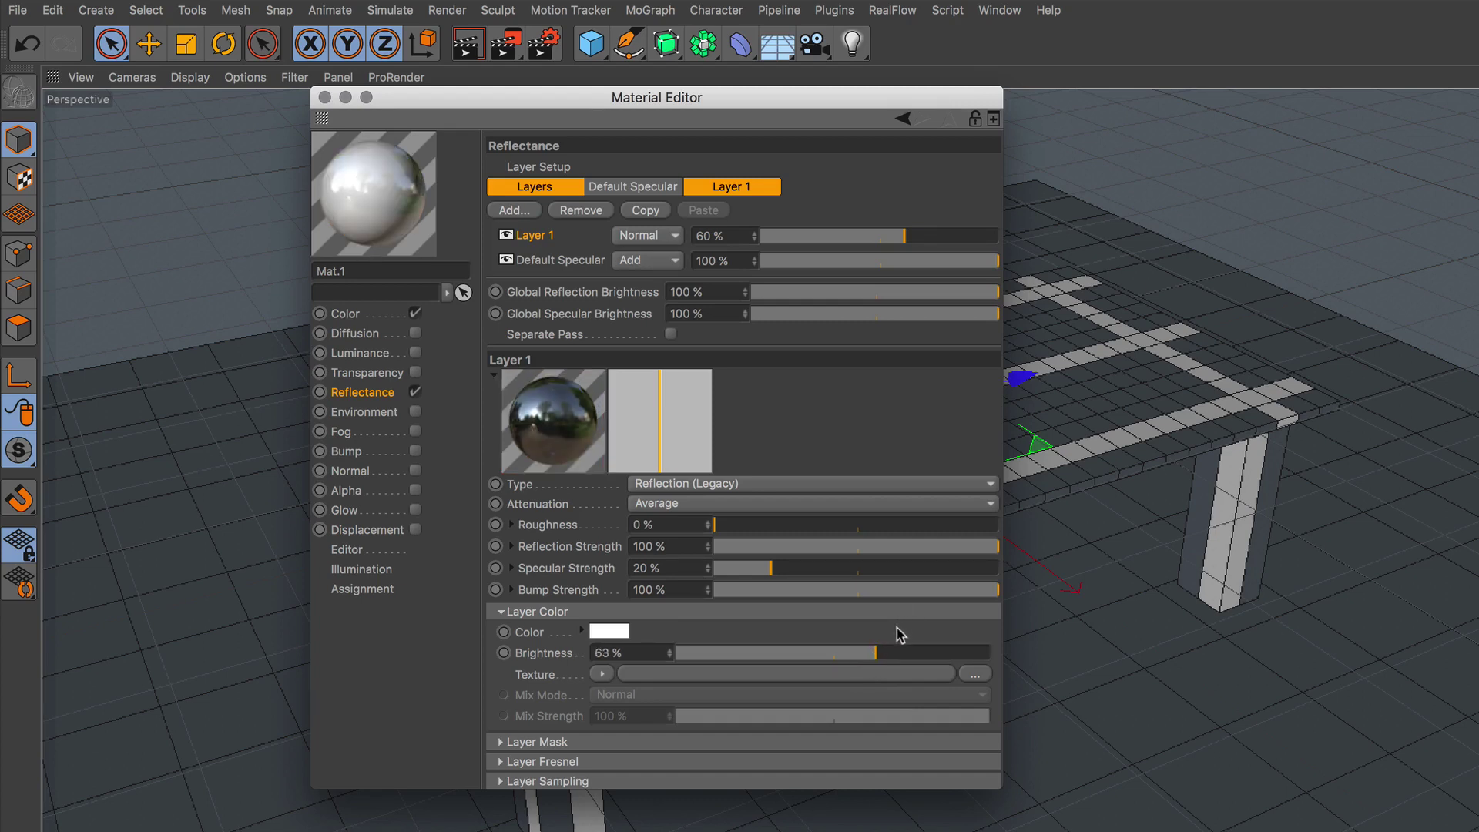
click(928, 546)
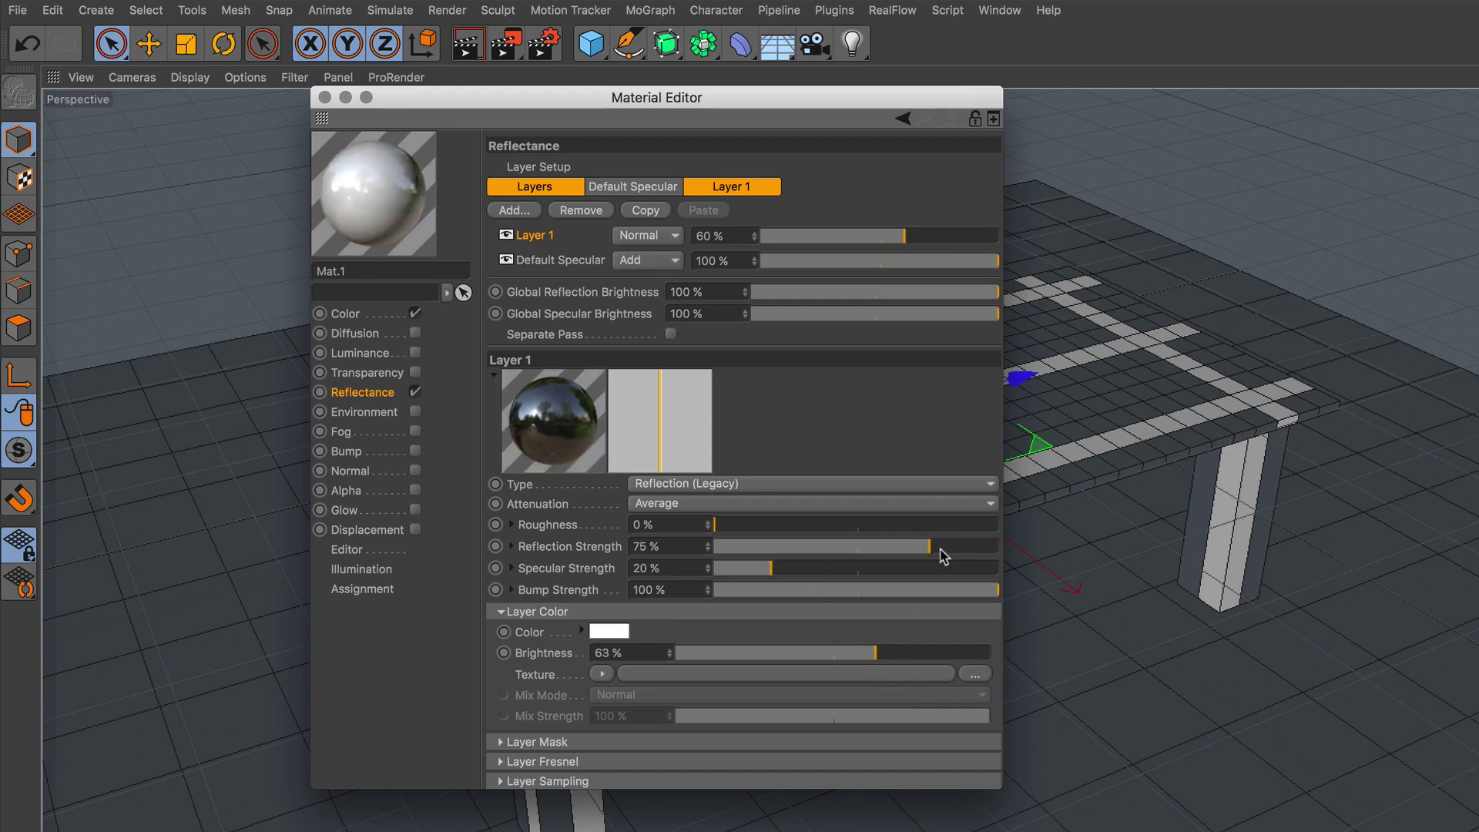
click(325, 98)
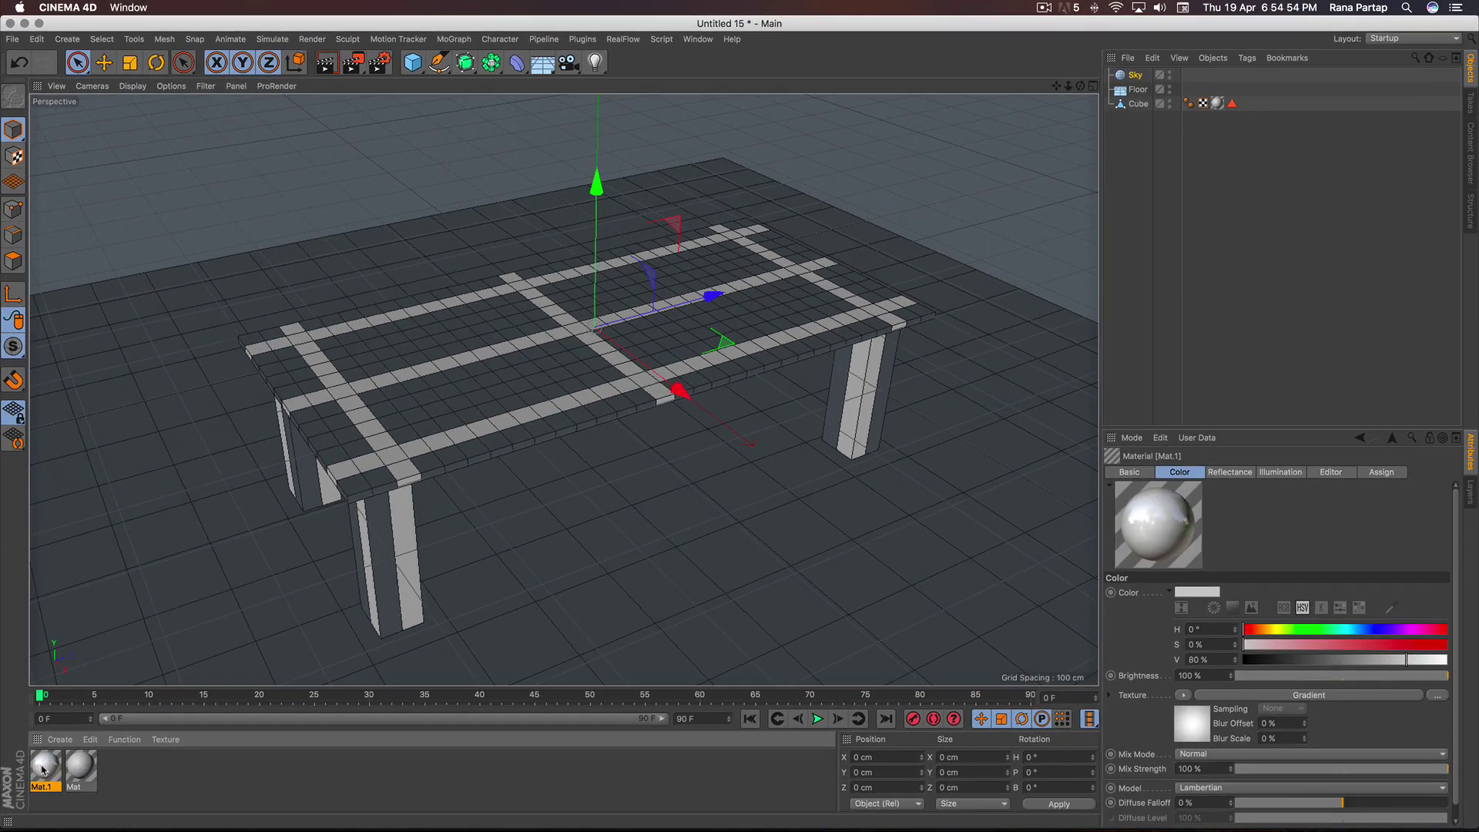
Apply the gradient material to the Sky and Floor, and give the Floor a Compositing tag with Compositing Background for HDR Maps enabled
drag(42, 768, 1117, 84)
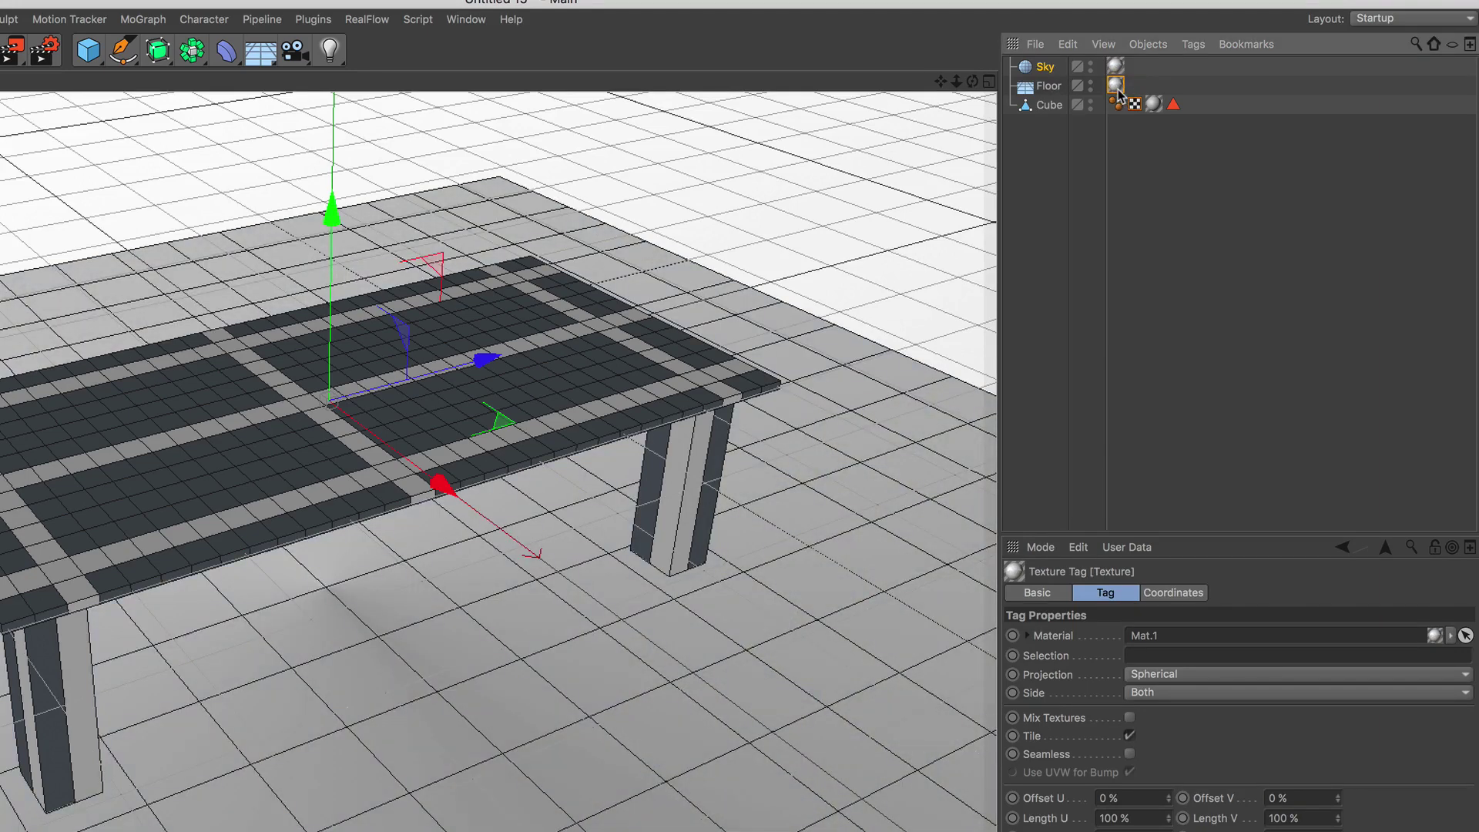
click(1049, 87)
click(1191, 47)
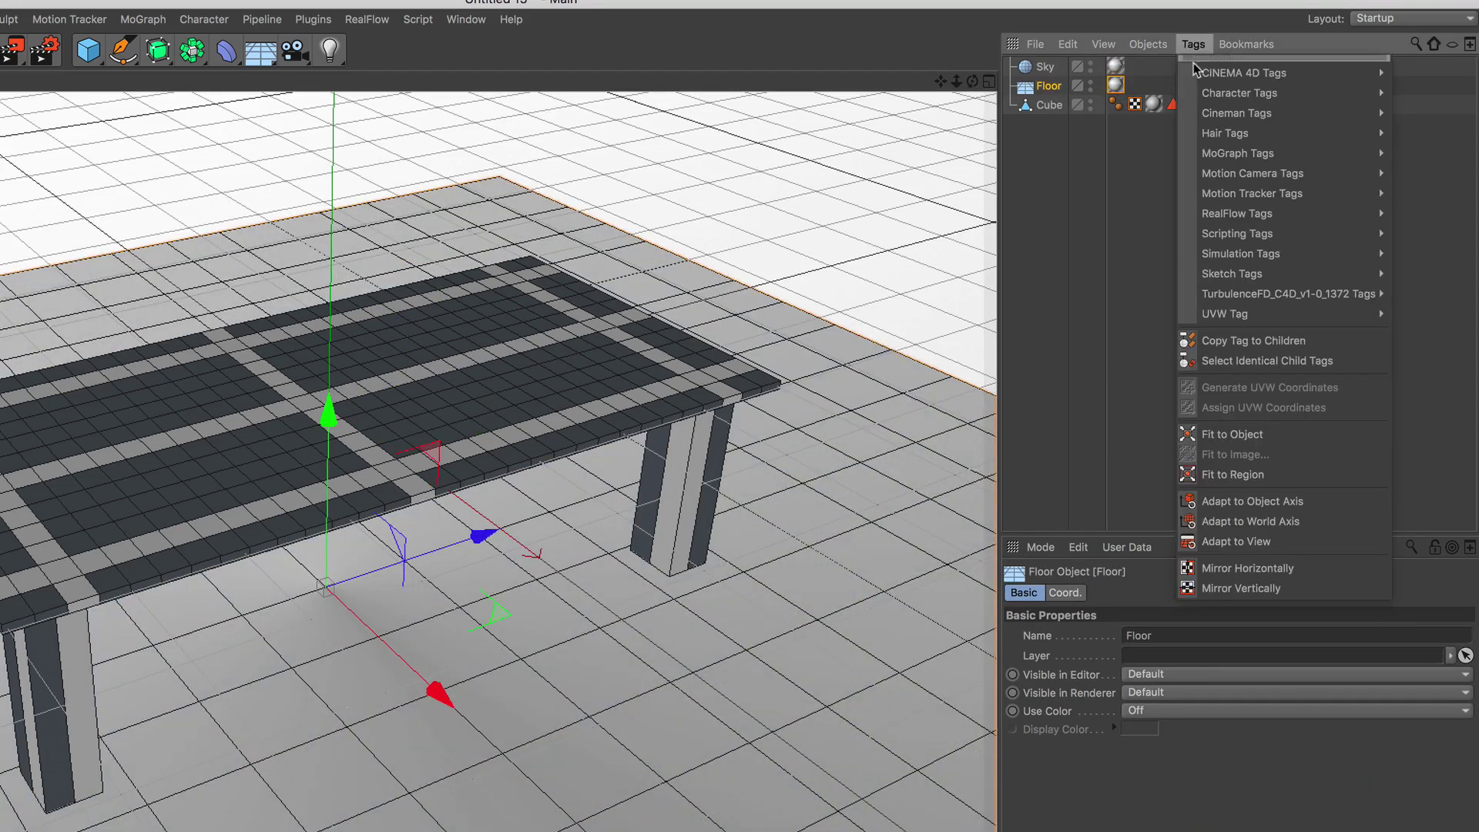
mouse_move(1232, 72)
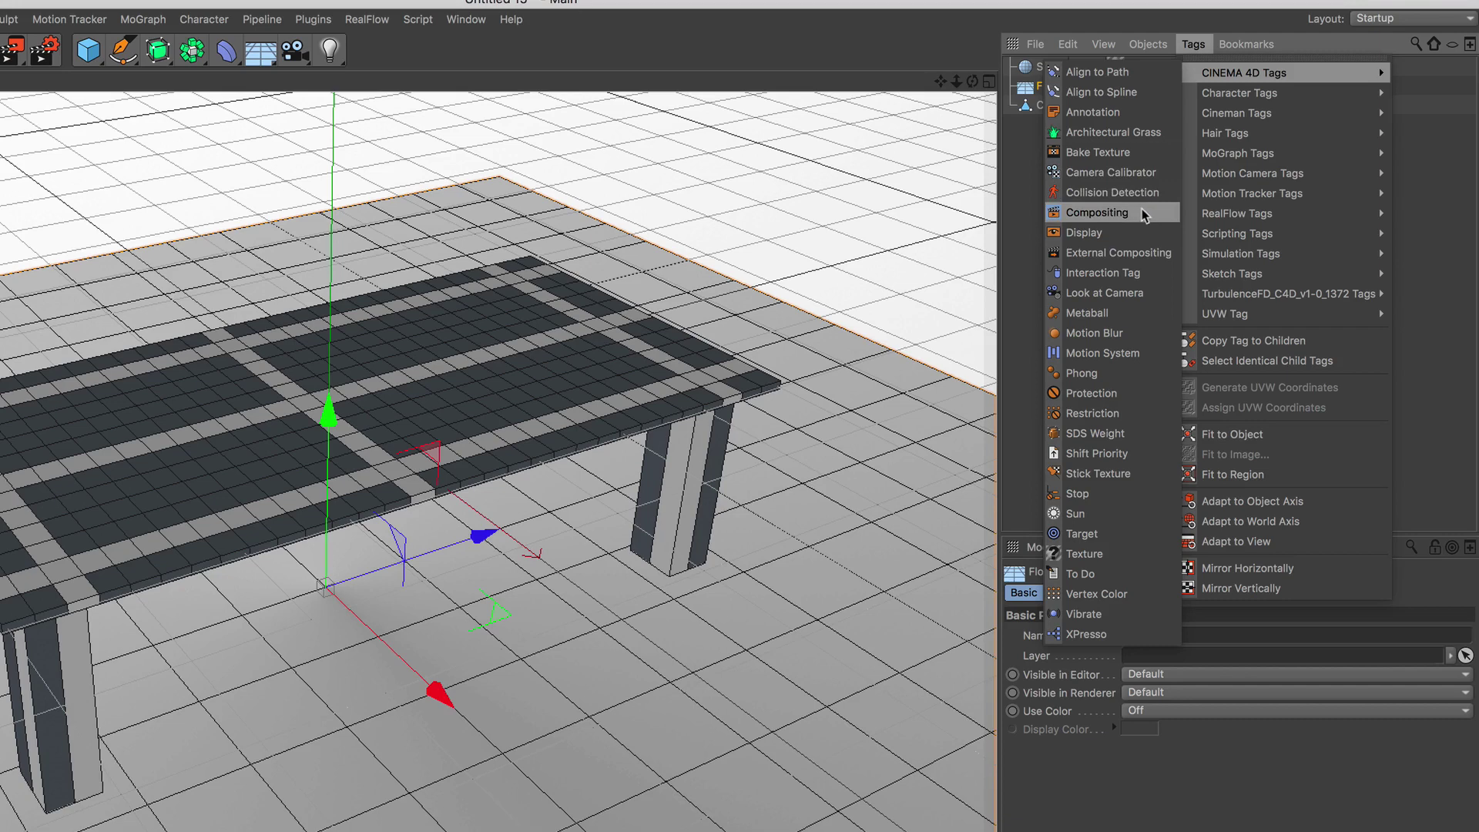
click(1097, 213)
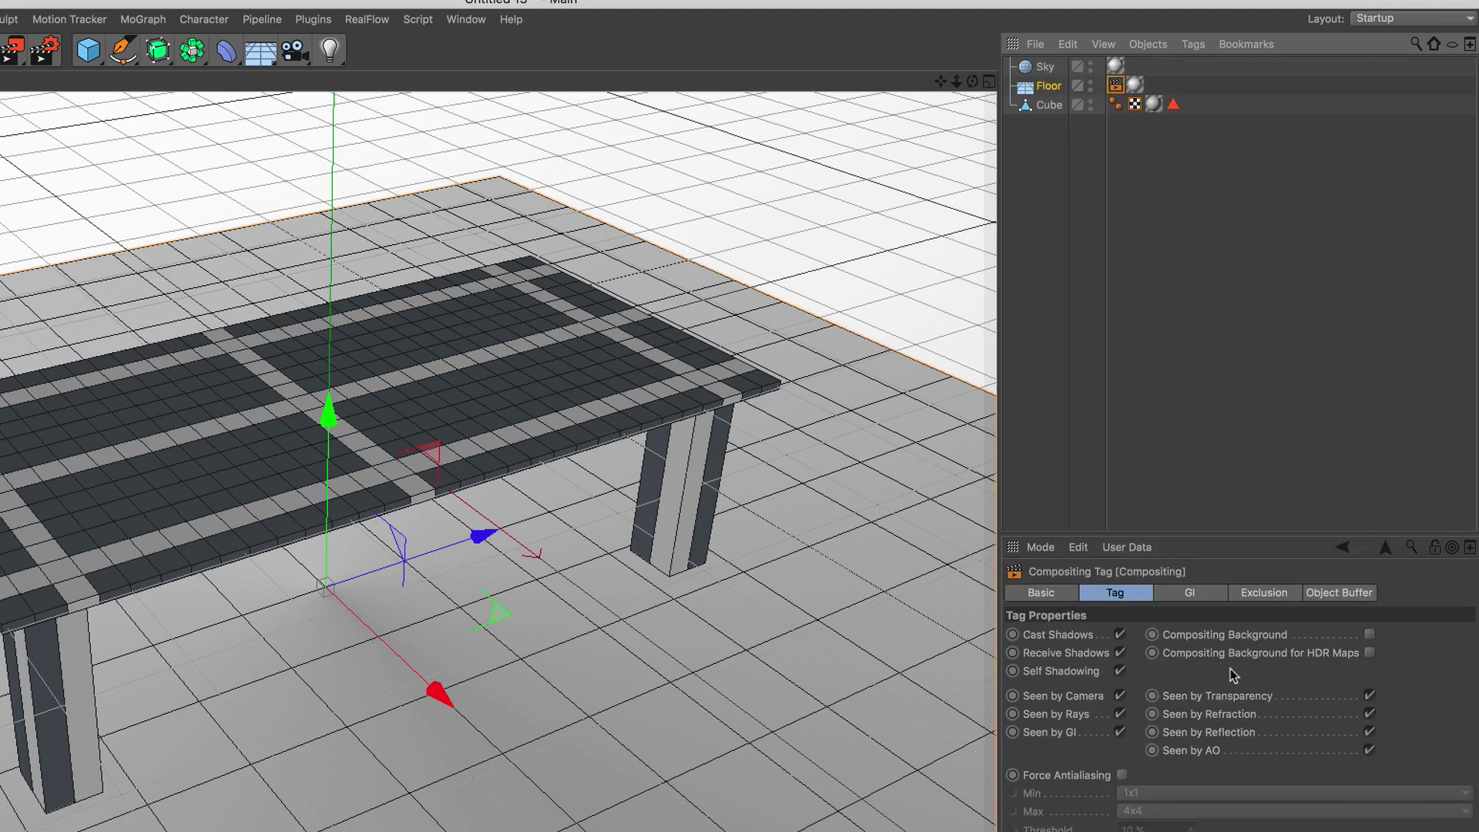
click(1367, 653)
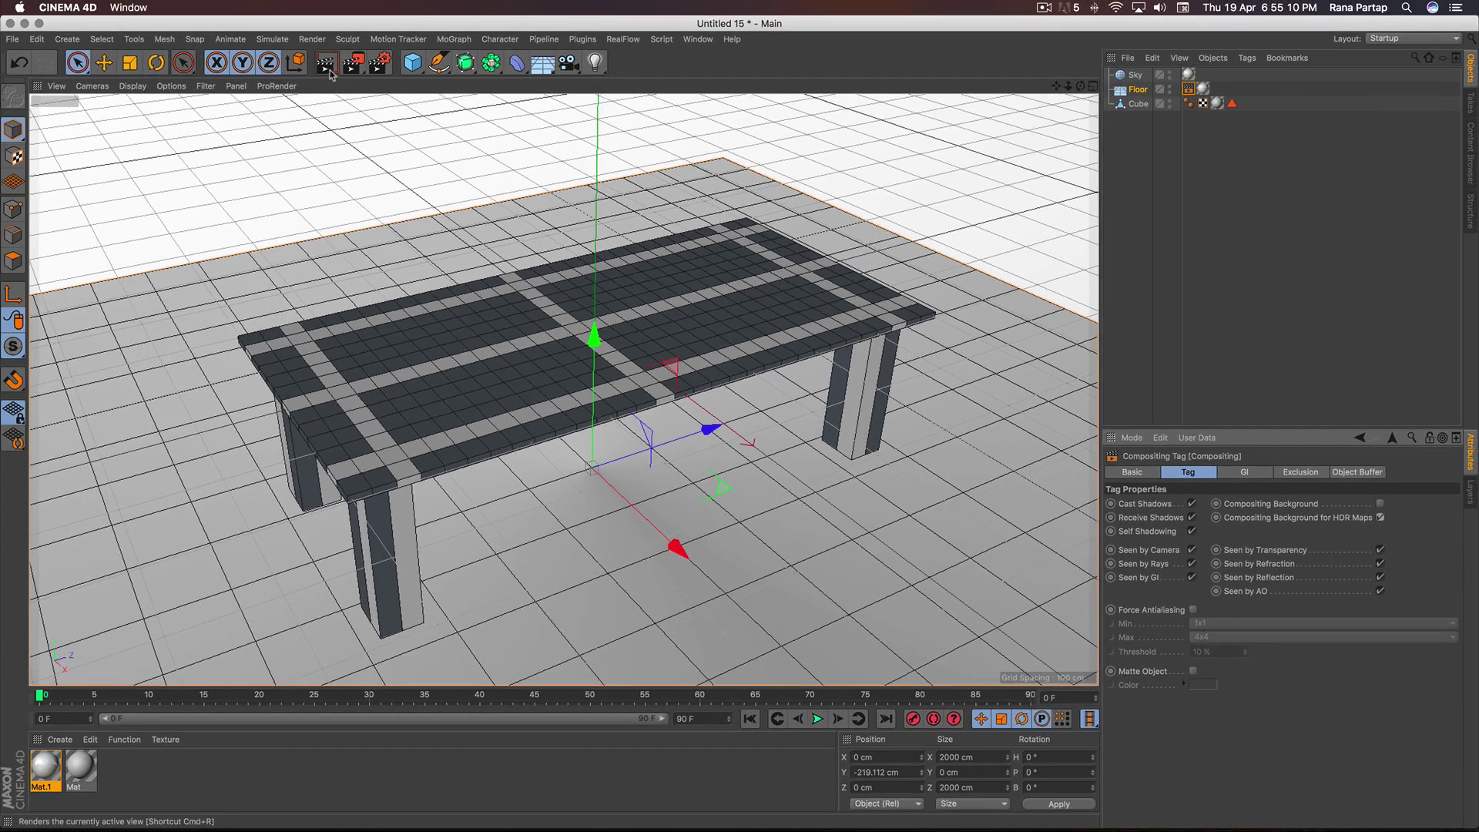
Render the active view to check how the floor blends with the sky behind the table
click(257, 61)
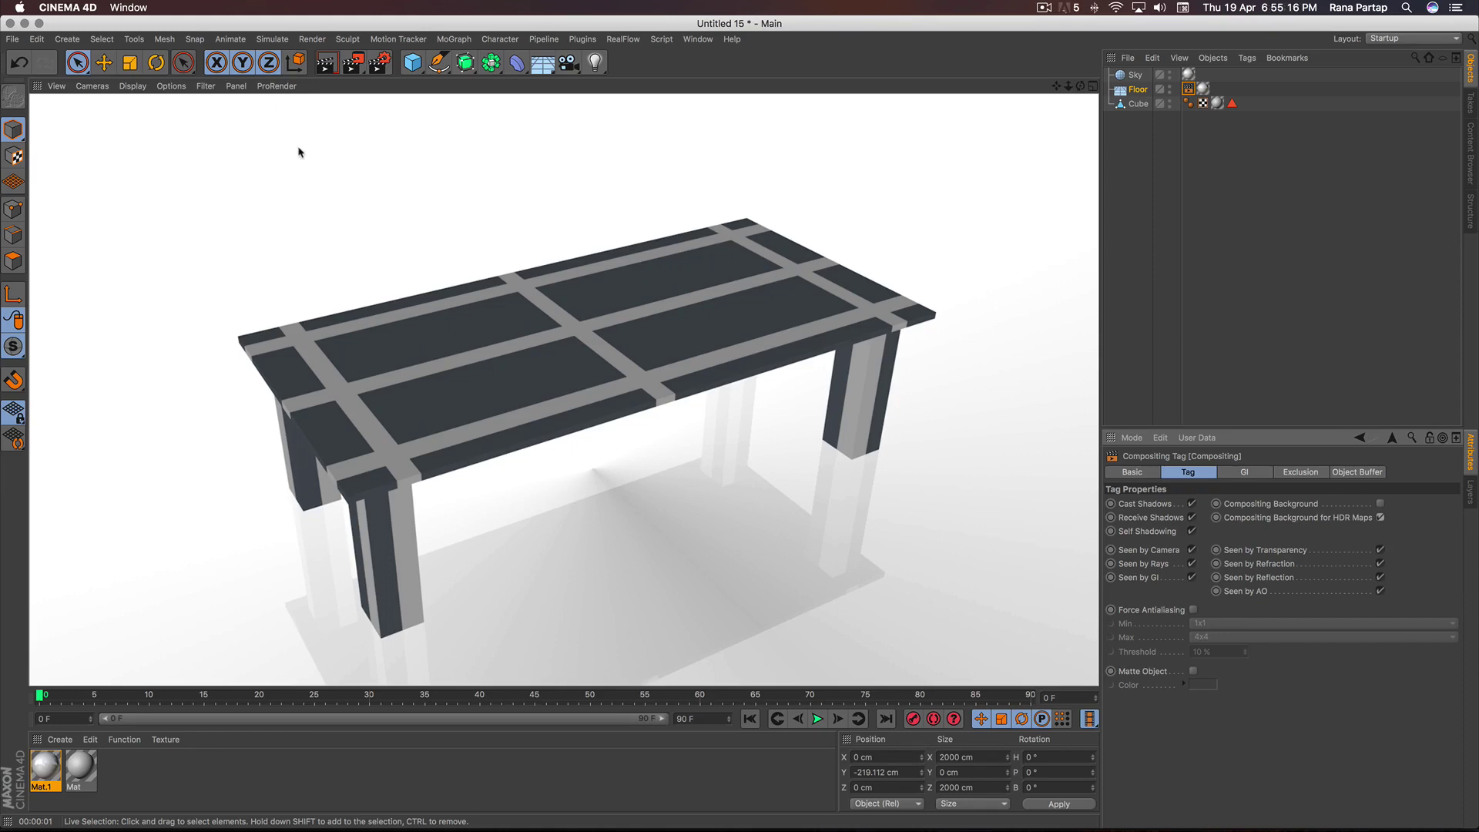
click(305, 155)
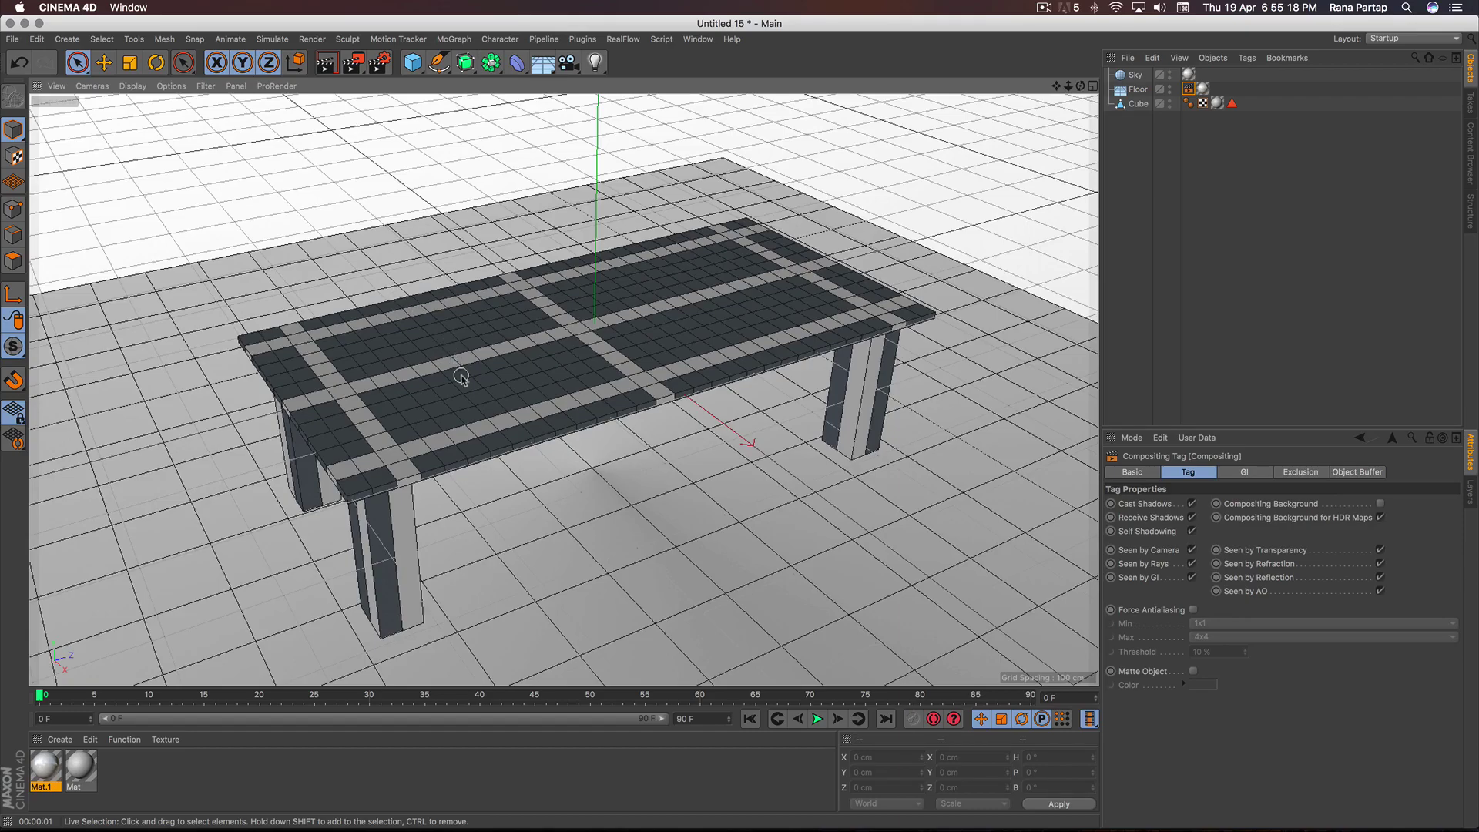
Add a Plane object for the tablecloth and stretch it over the tabletop to about 518 cm wide and 940 cm high
alt+drag(461, 377, 543, 358)
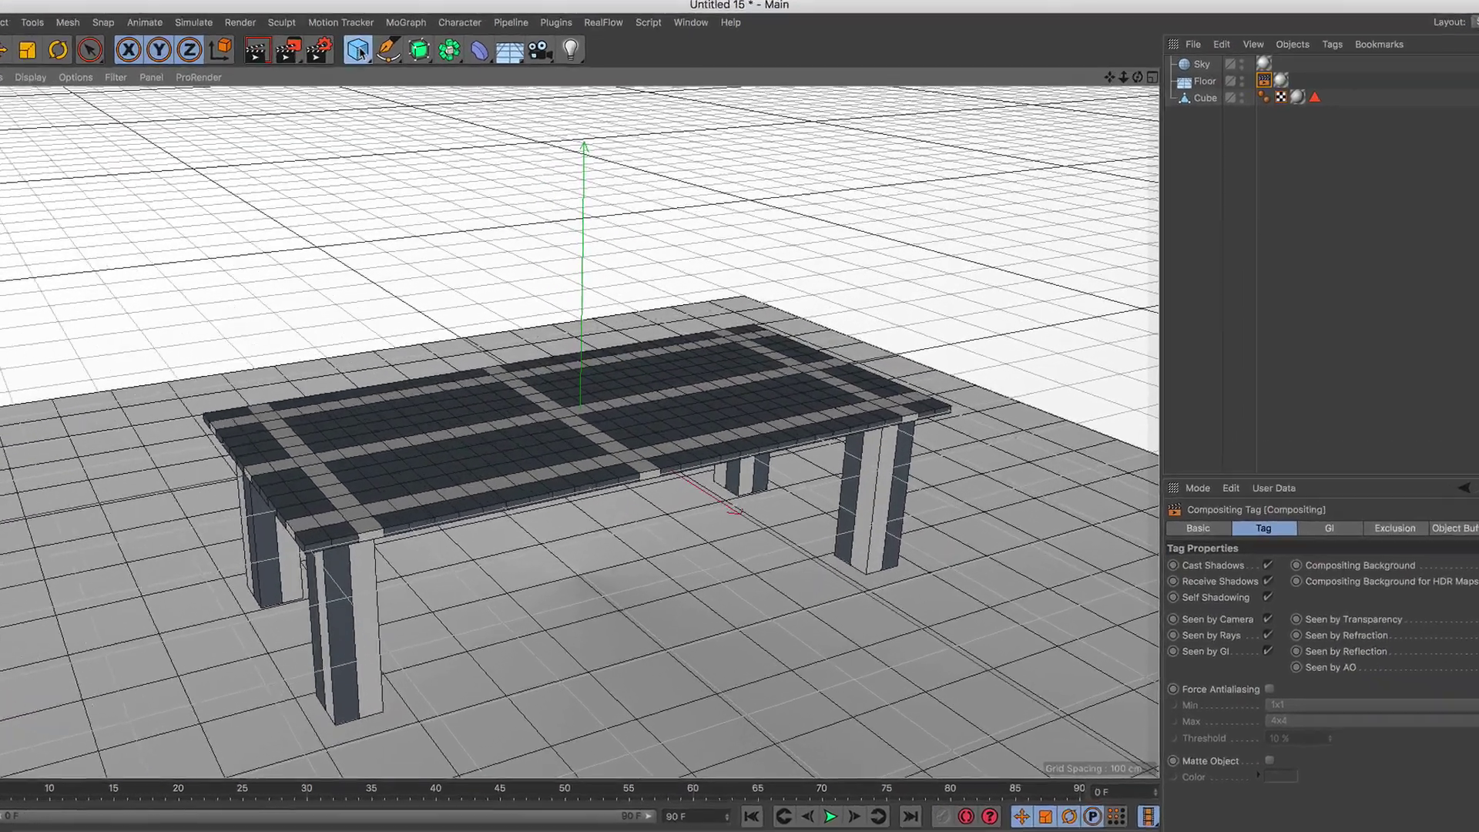
click(412, 62)
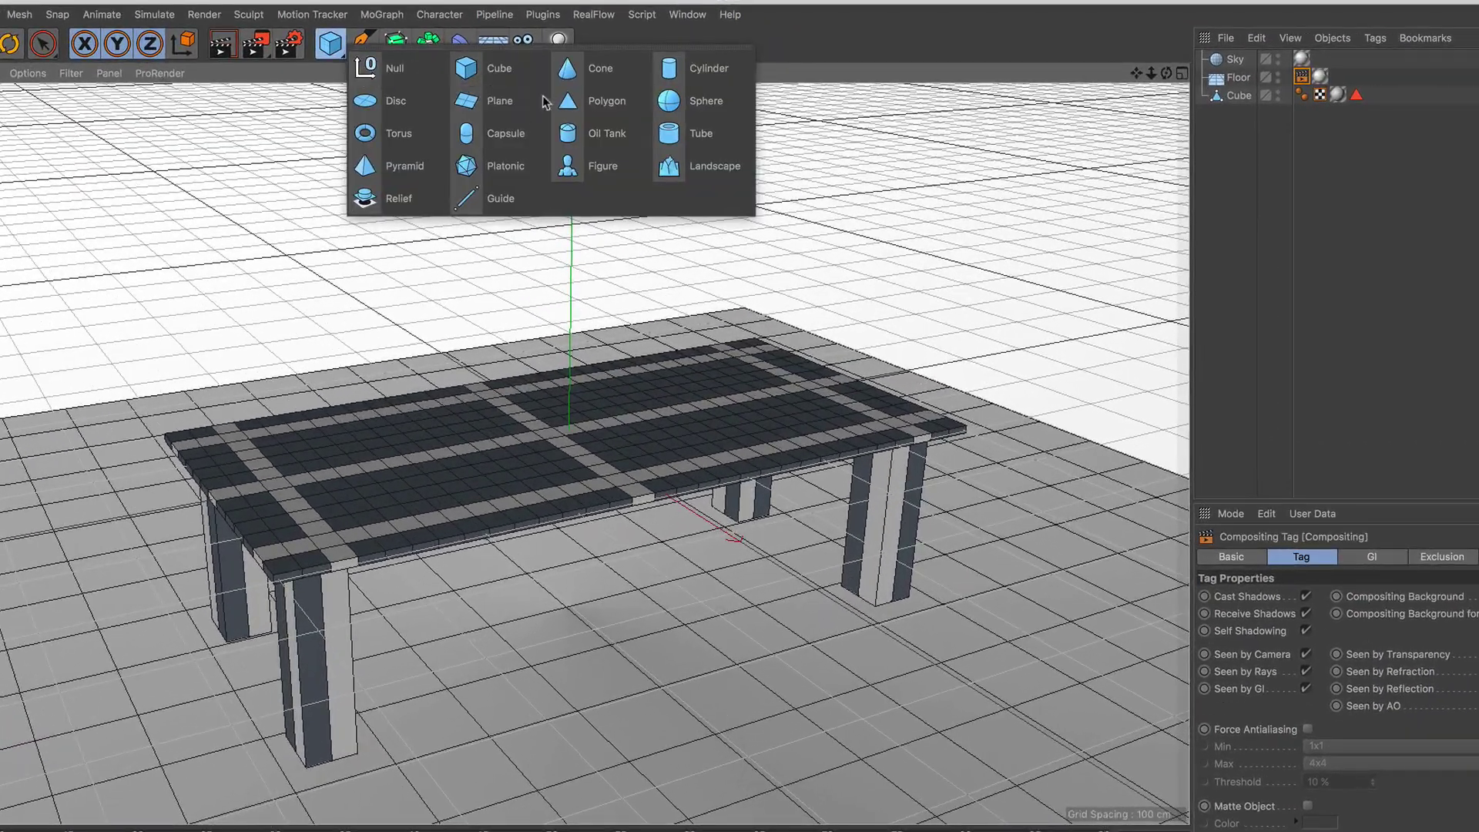
click(534, 109)
alt+drag(537, 409, 541, 534)
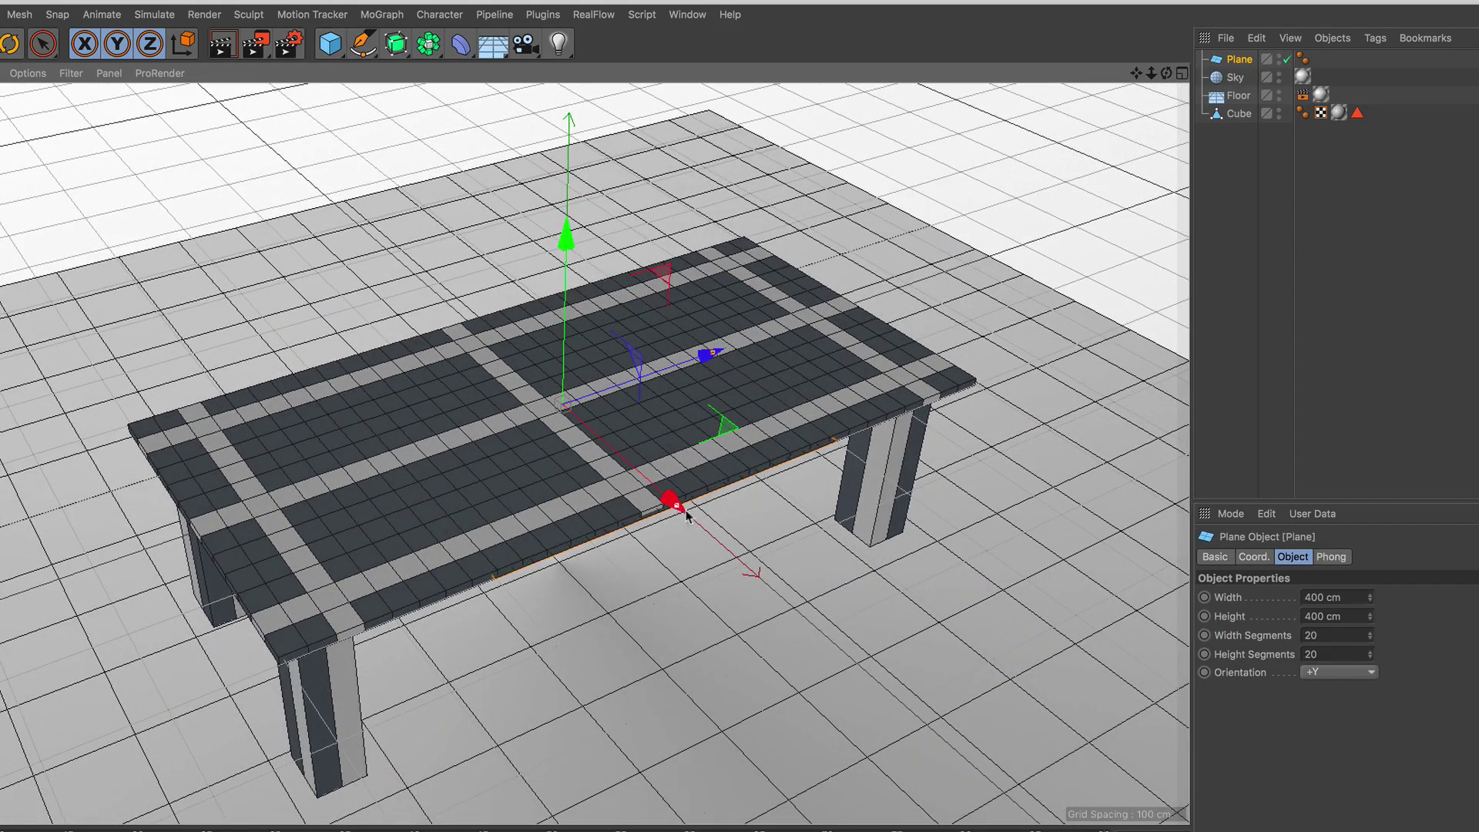
drag(677, 507, 715, 543)
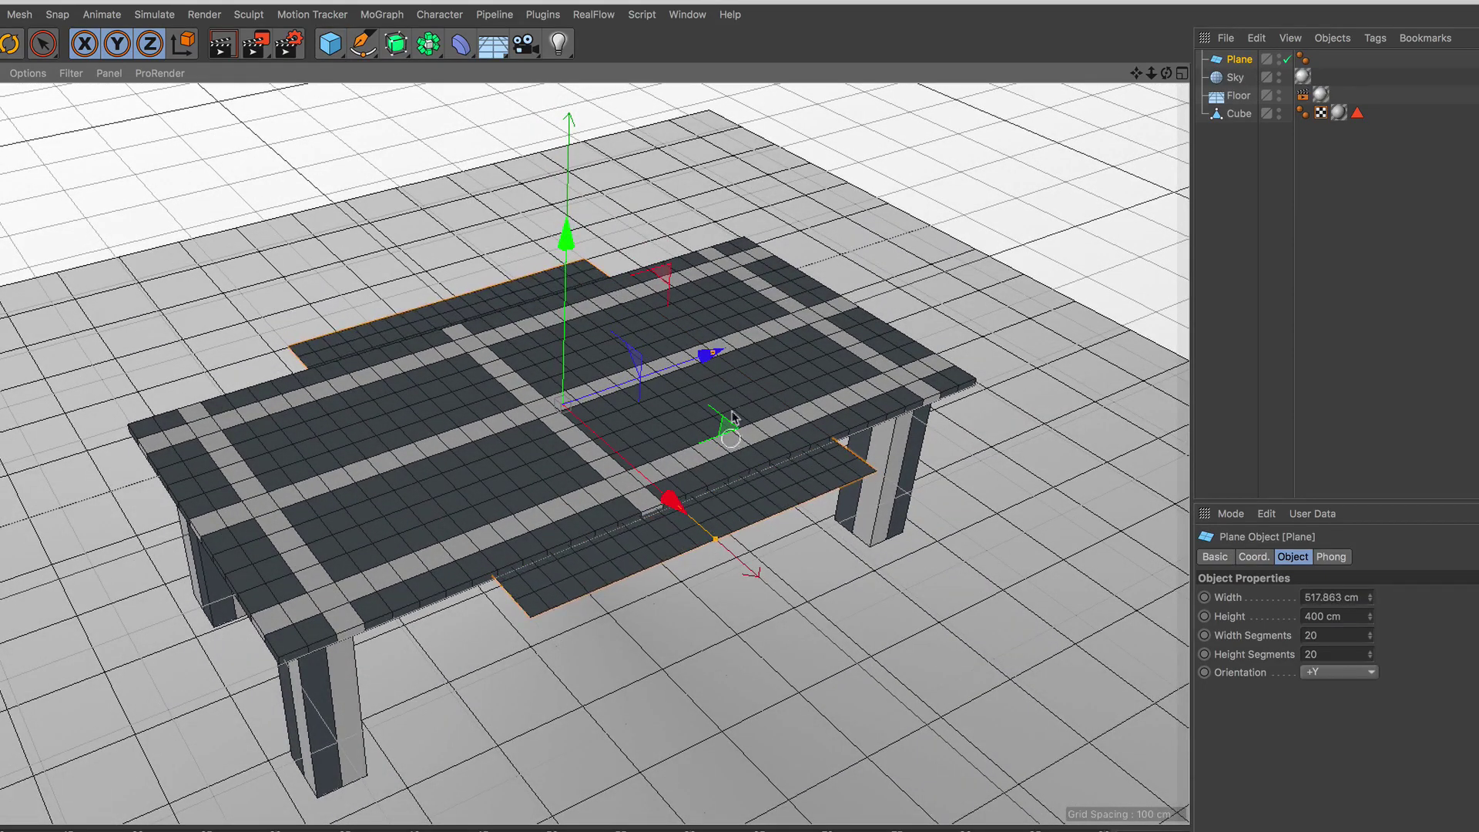
drag(710, 355, 883, 267)
Raise the plane slightly above the tabletop and set it to 40 width segments and 80 height segments
alt+right_drag(676, 450, 677, 484)
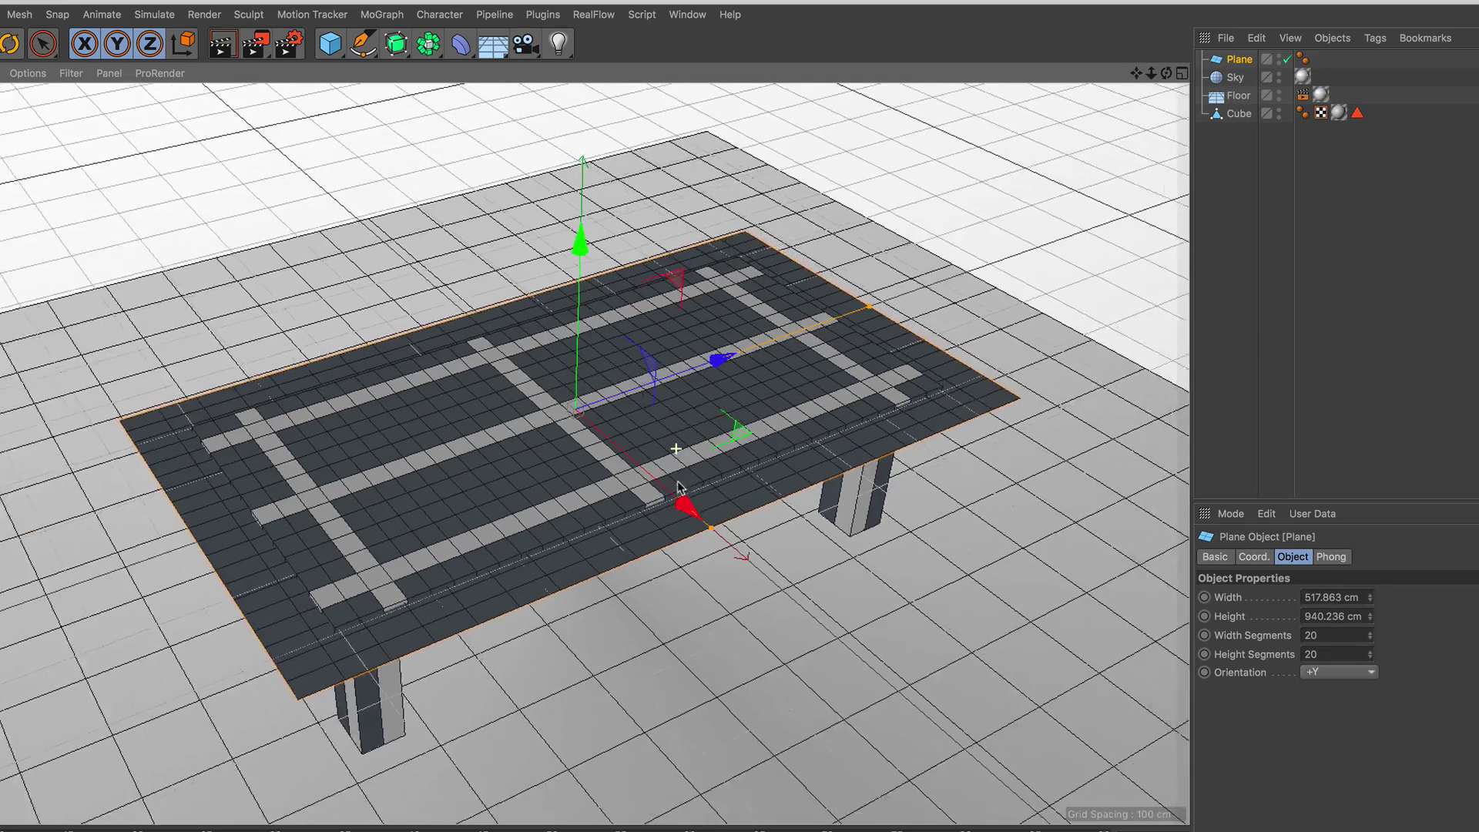
alt+drag(678, 486, 625, 433)
drag(566, 256, 569, 217)
click(1337, 639)
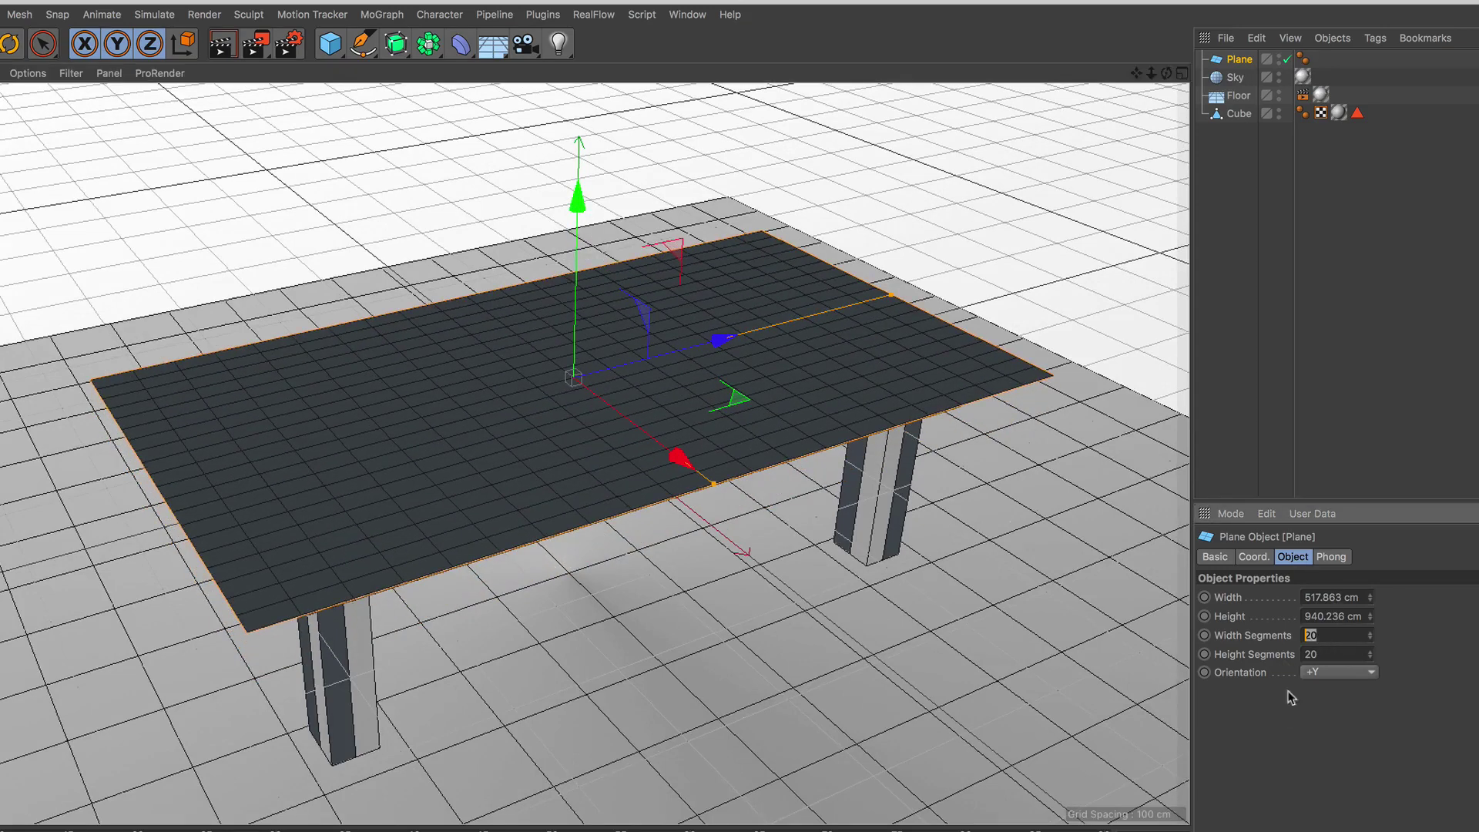
text(40)
key(Return)
key(Return)
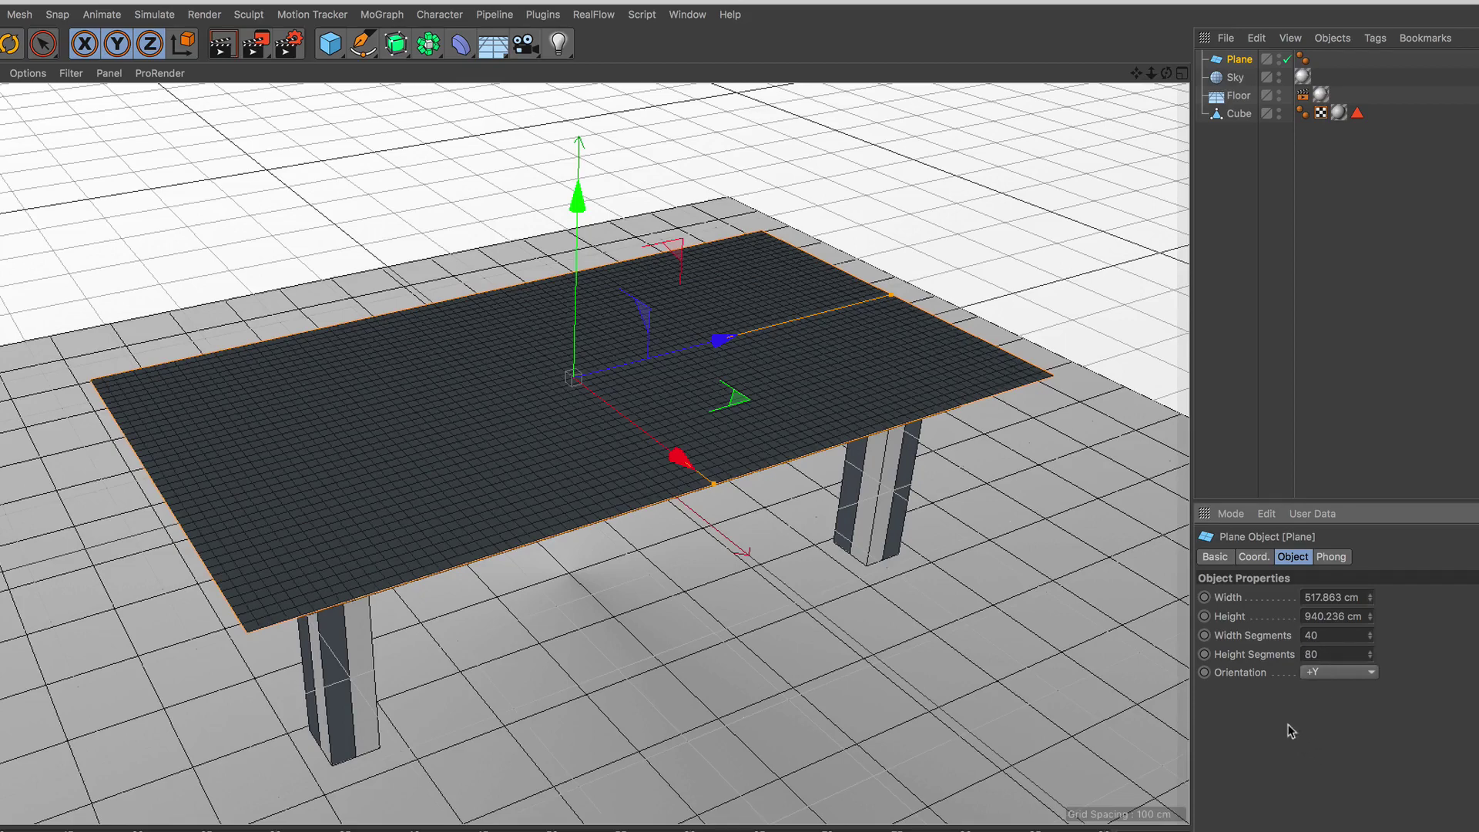
Lift the plane well above the table, to a Y position of about 320 cm, and add a Cloth tag to it
alt+middle_drag(680, 465, 640, 449)
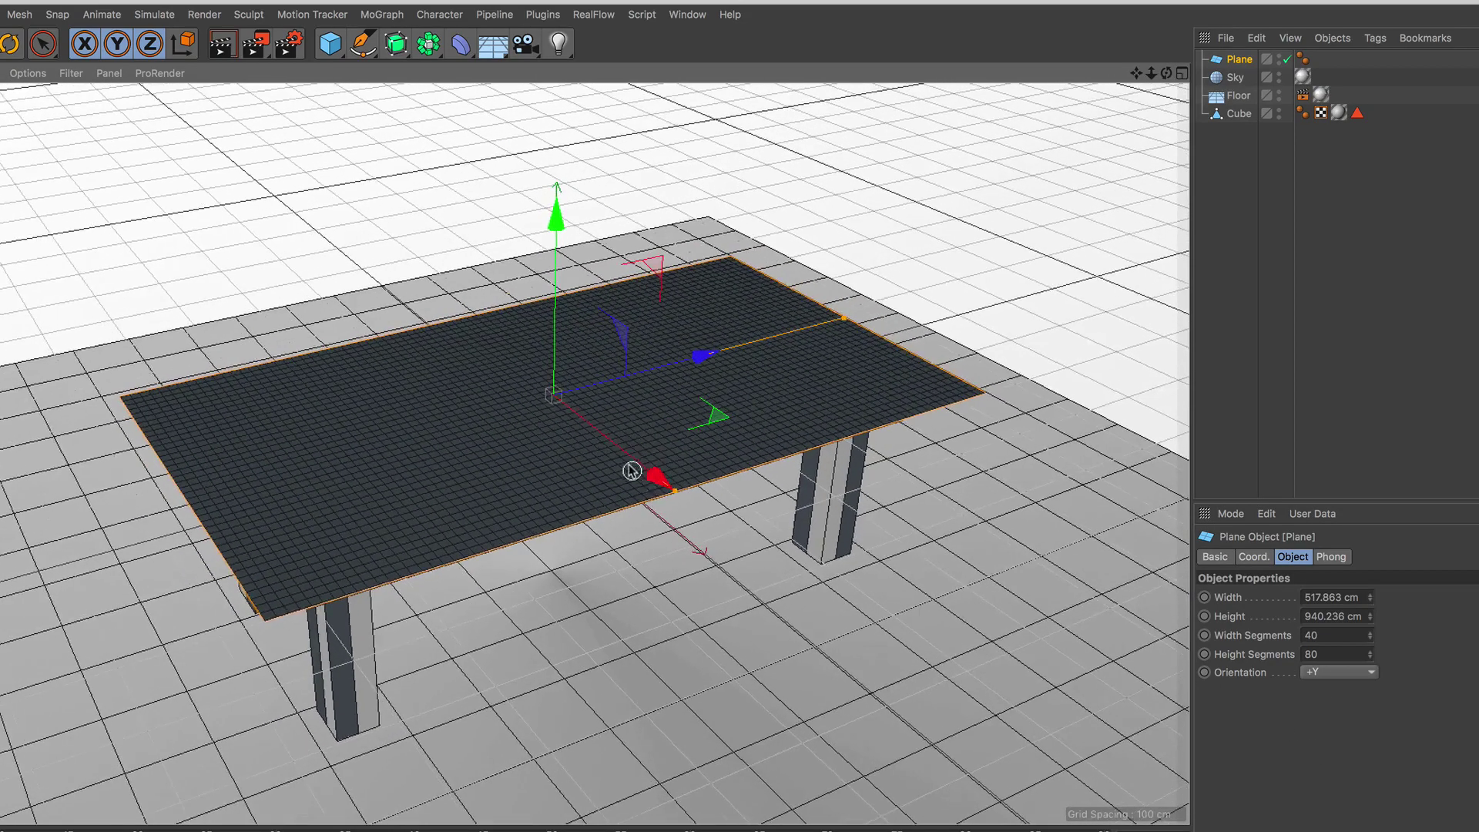
drag(549, 217, 605, 17)
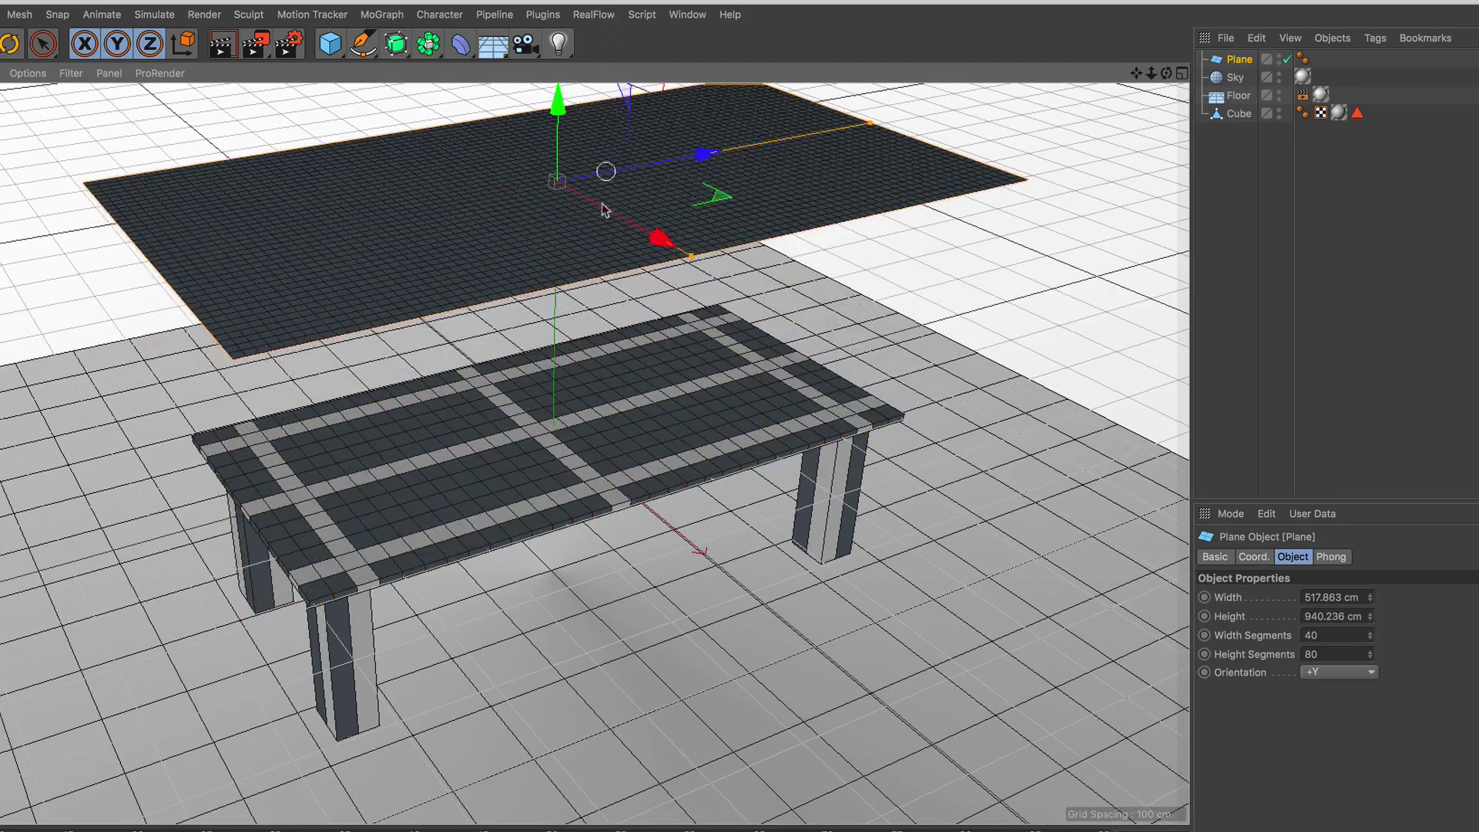
alt+middle_drag(597, 312, 576, 364)
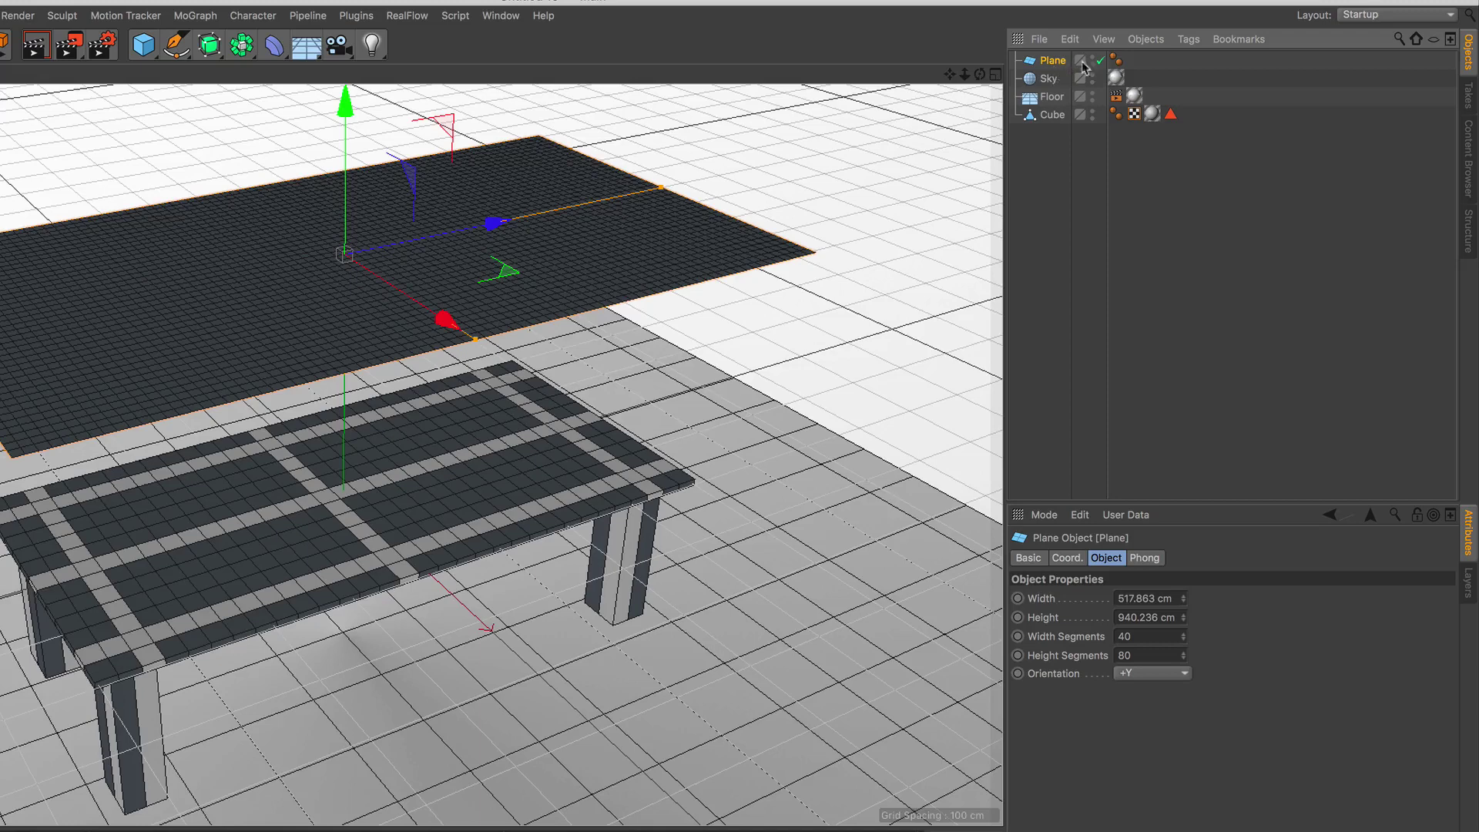
click(1188, 38)
mouse_move(1248, 241)
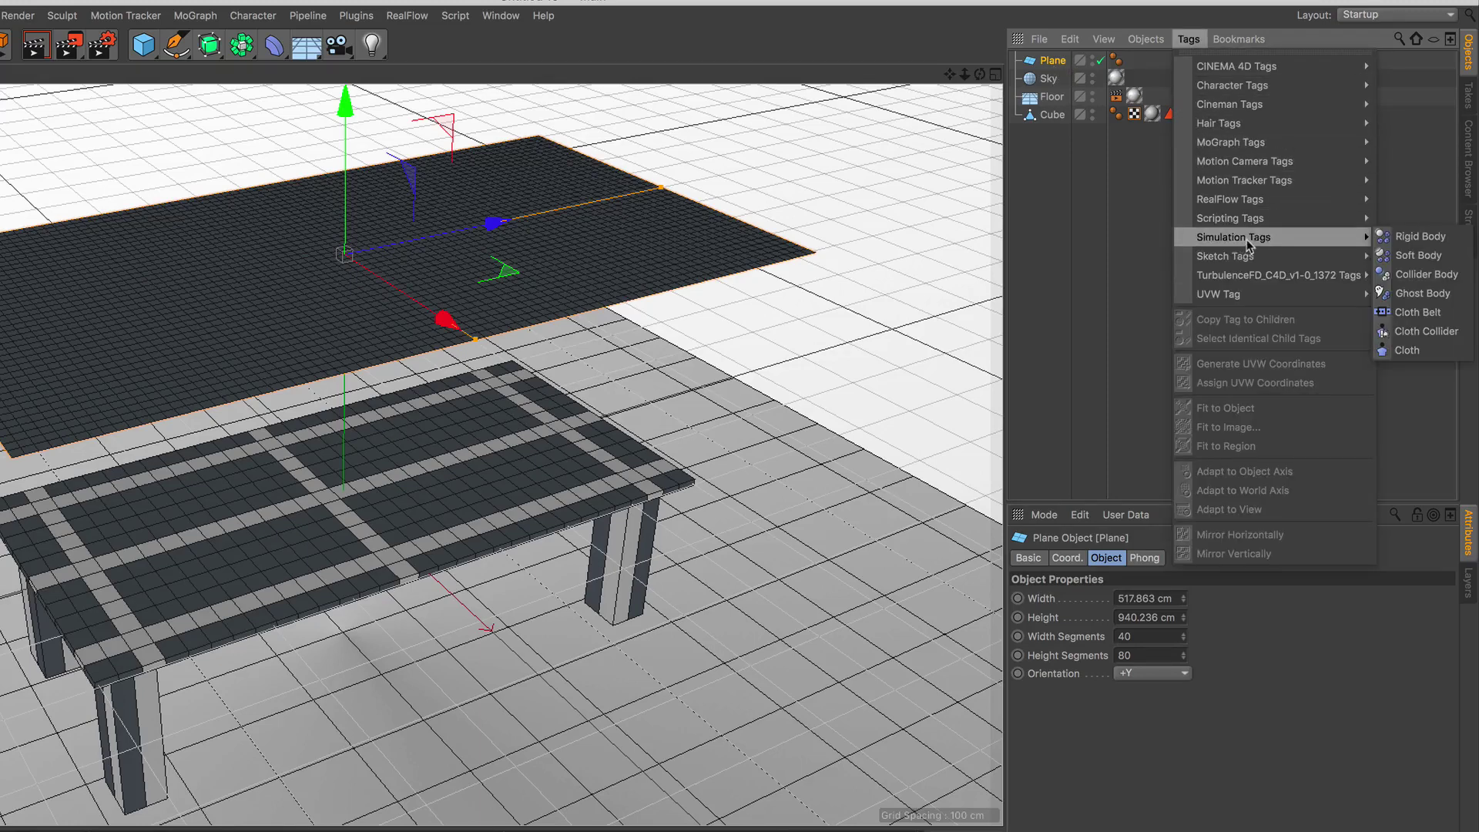
click(1430, 353)
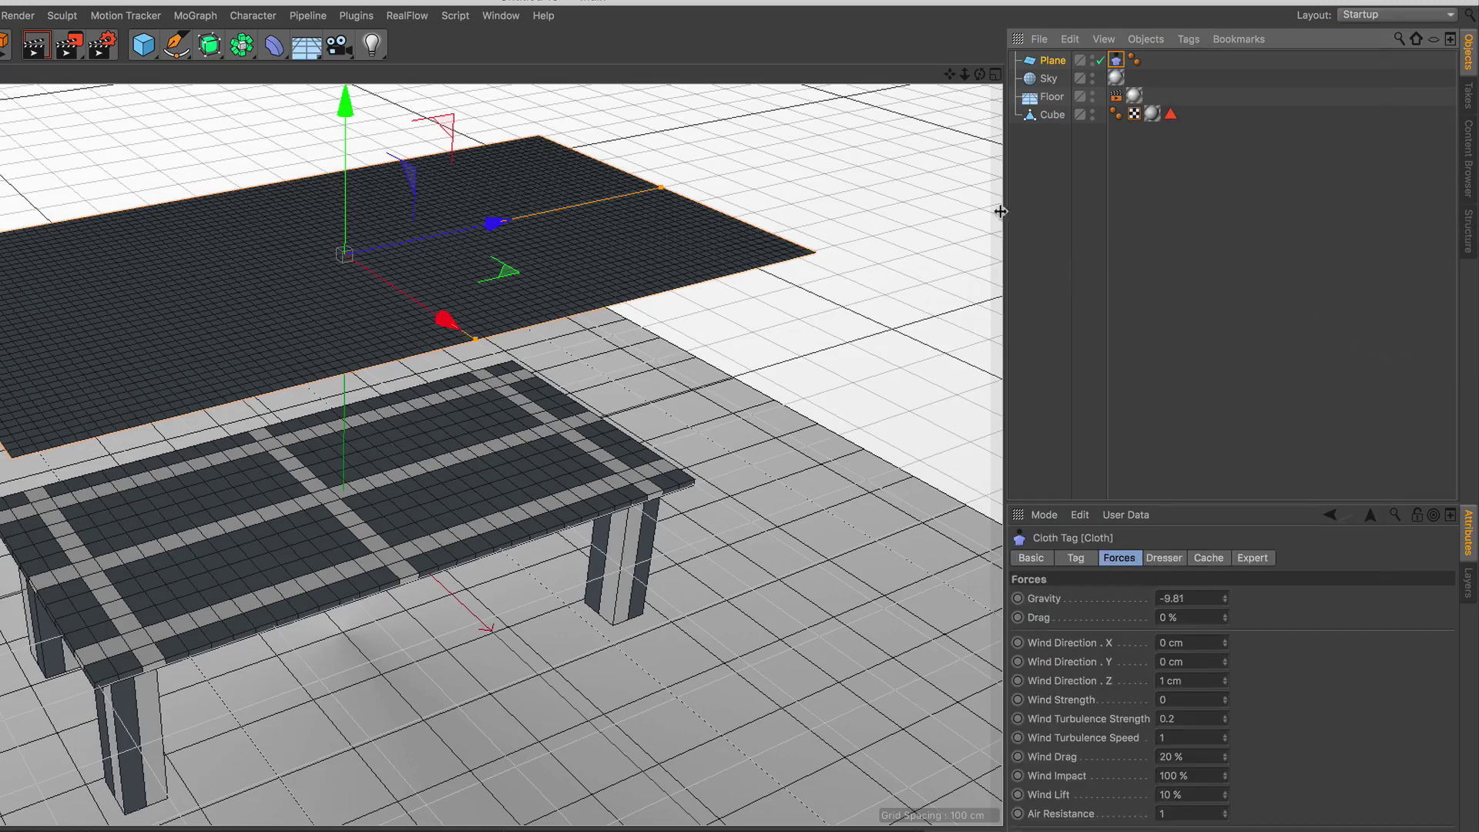
Add a Cloth Collider tag to the Cube object that forms the table
click(1054, 115)
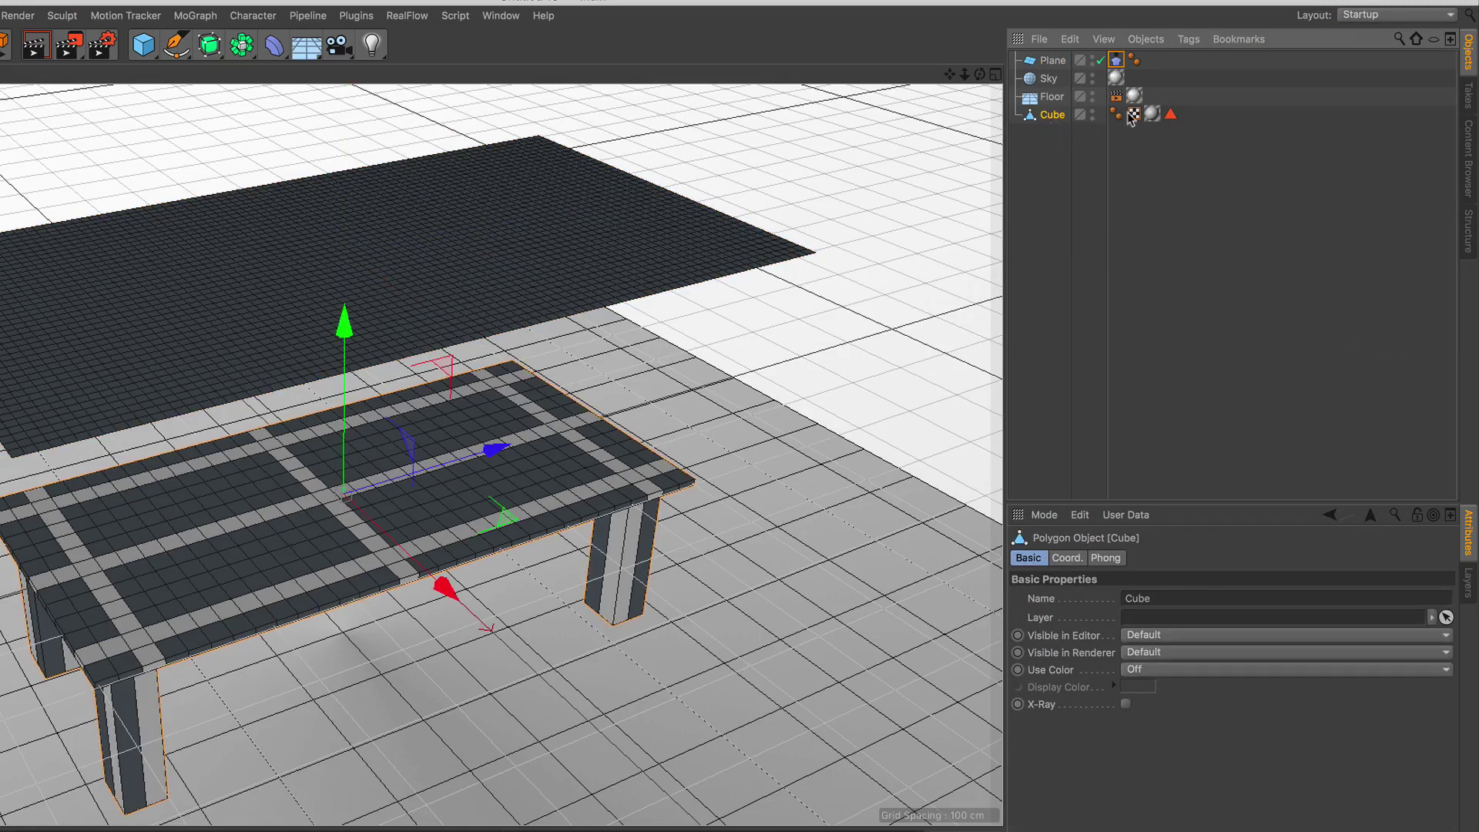
click(1189, 40)
mouse_move(1264, 241)
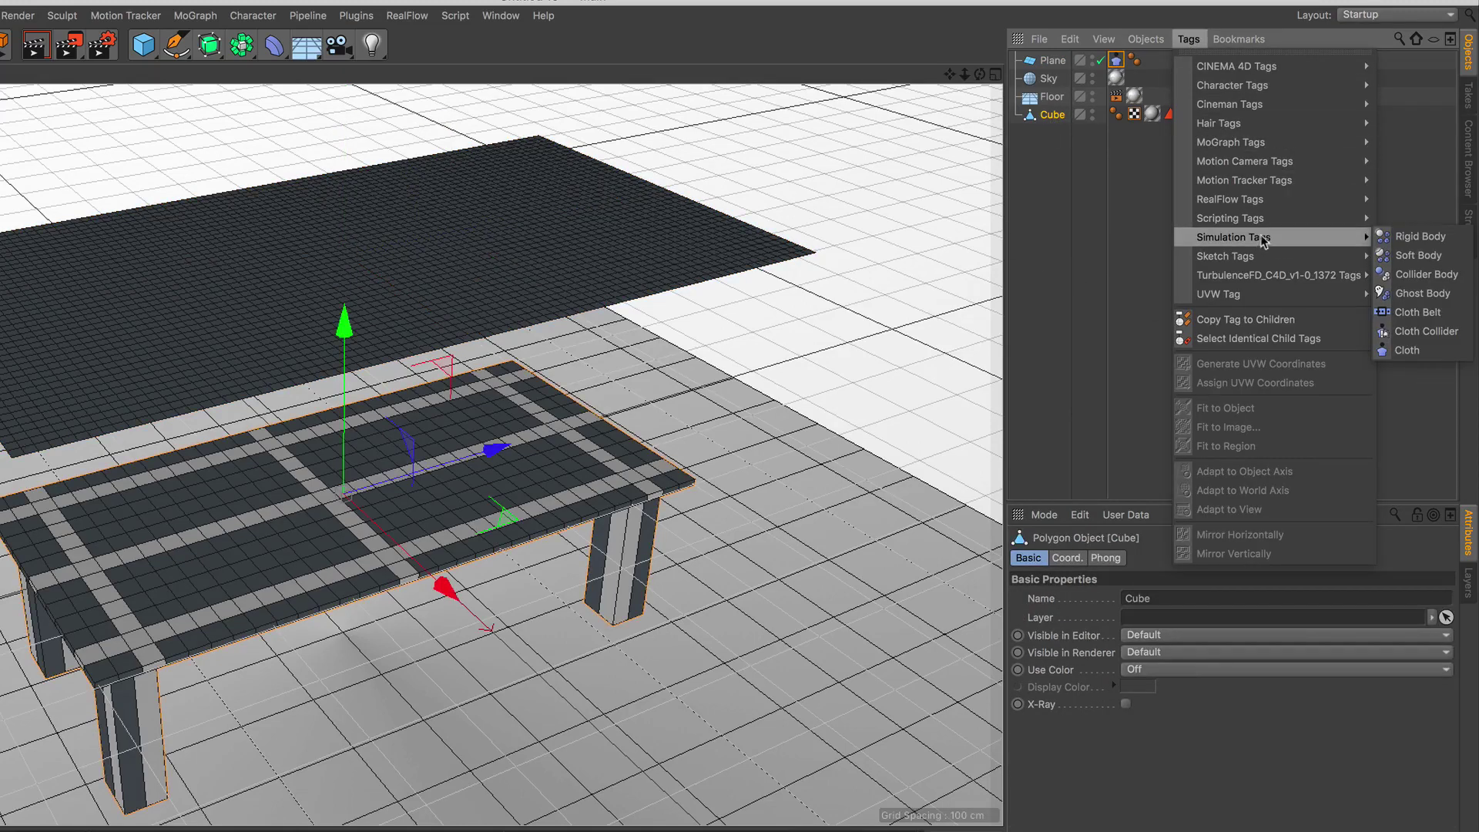
click(1454, 339)
Make the plane editable and play the cloth simulation, pausing it at frame 54
click(1066, 65)
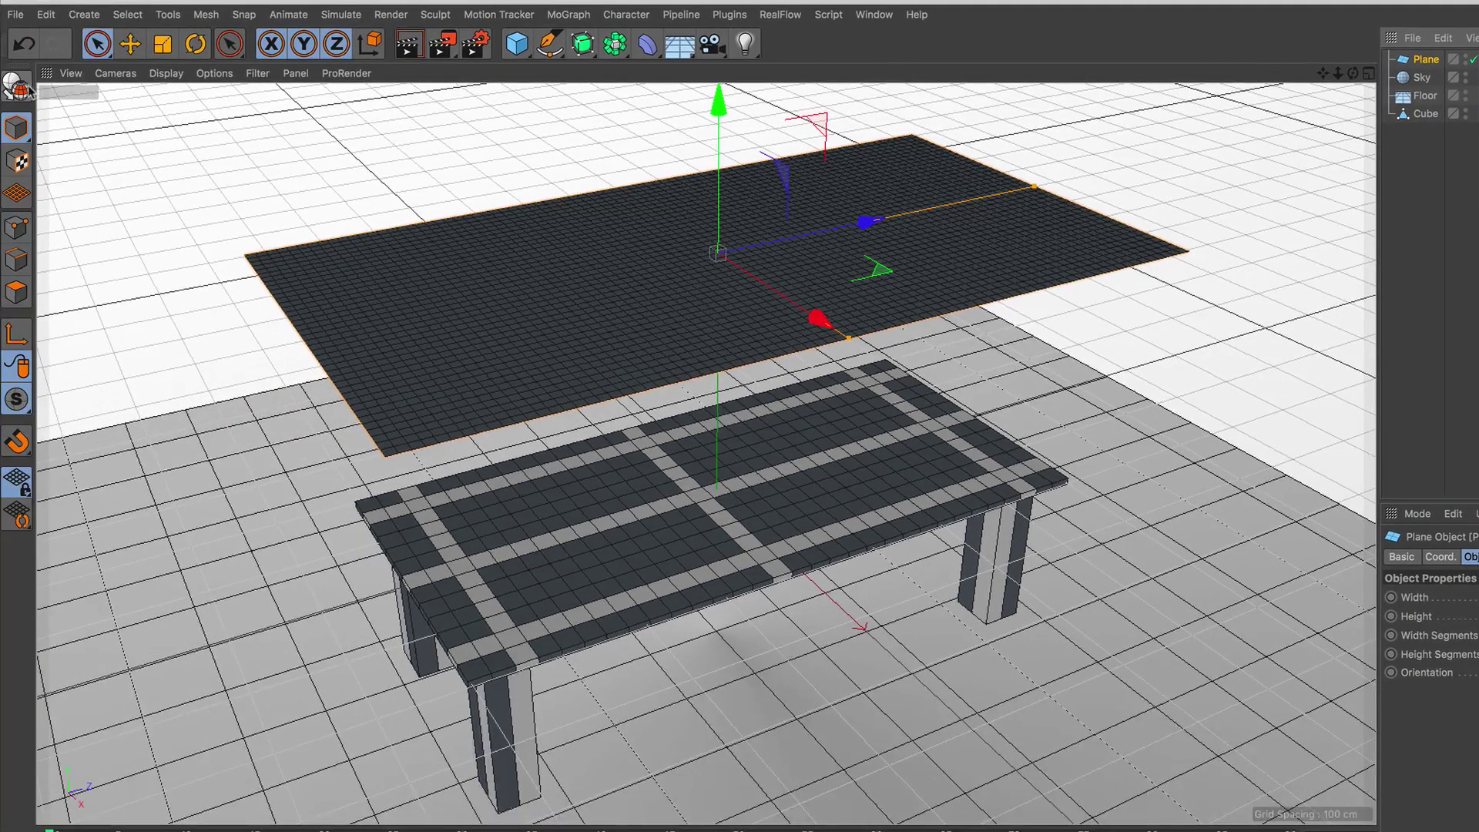
click(17, 85)
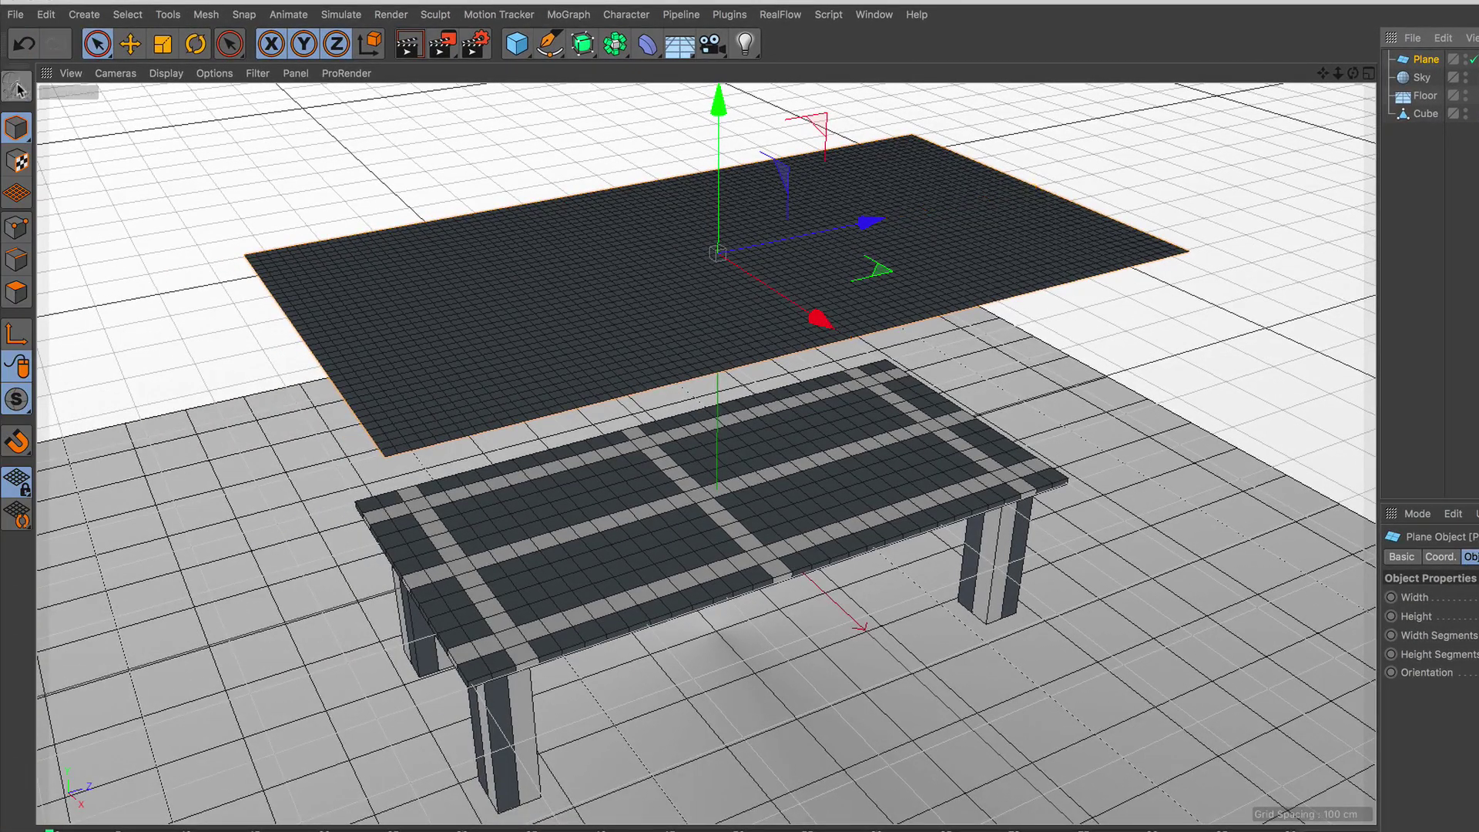
click(96, 44)
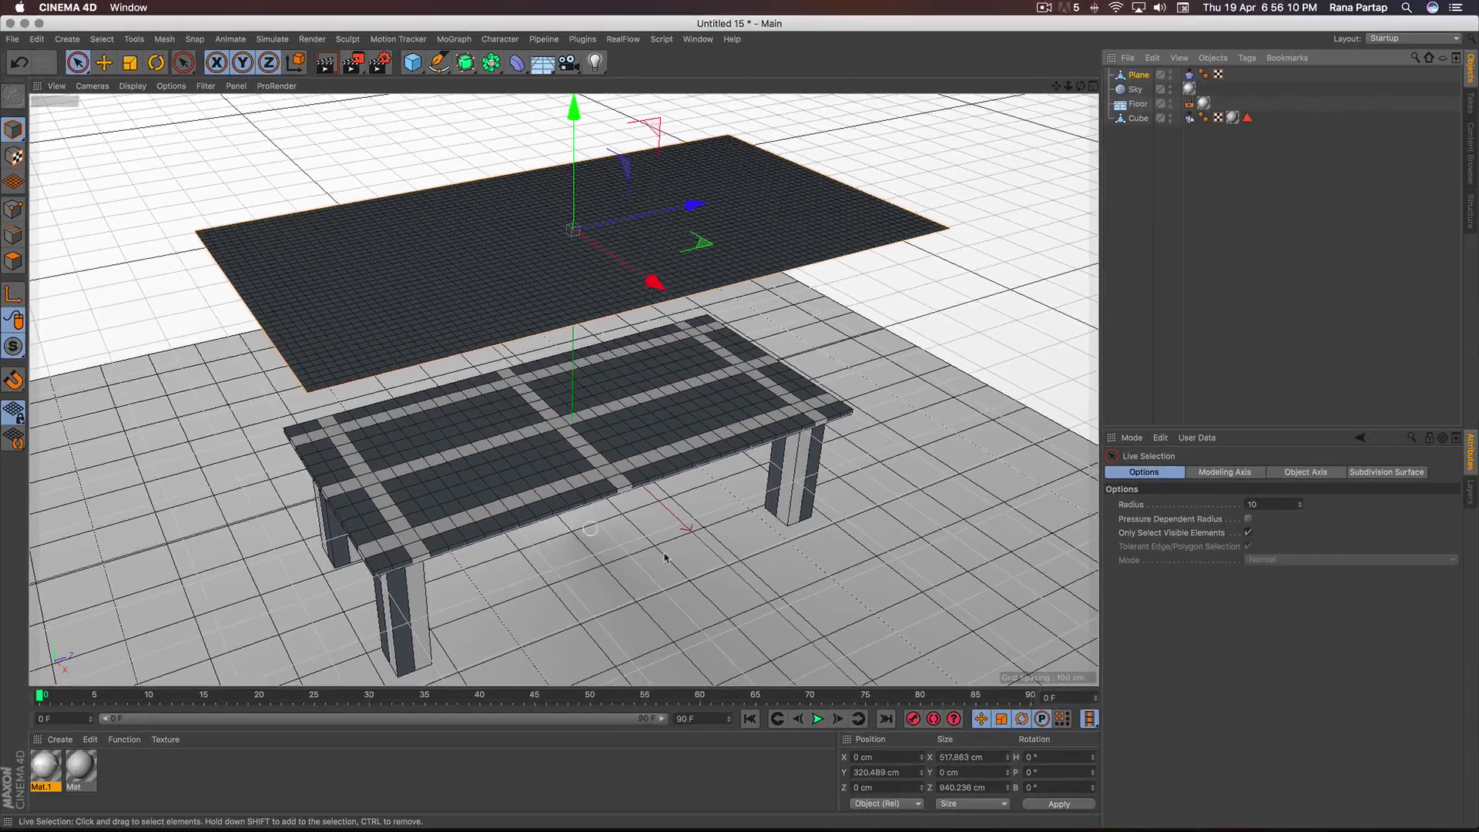
click(816, 720)
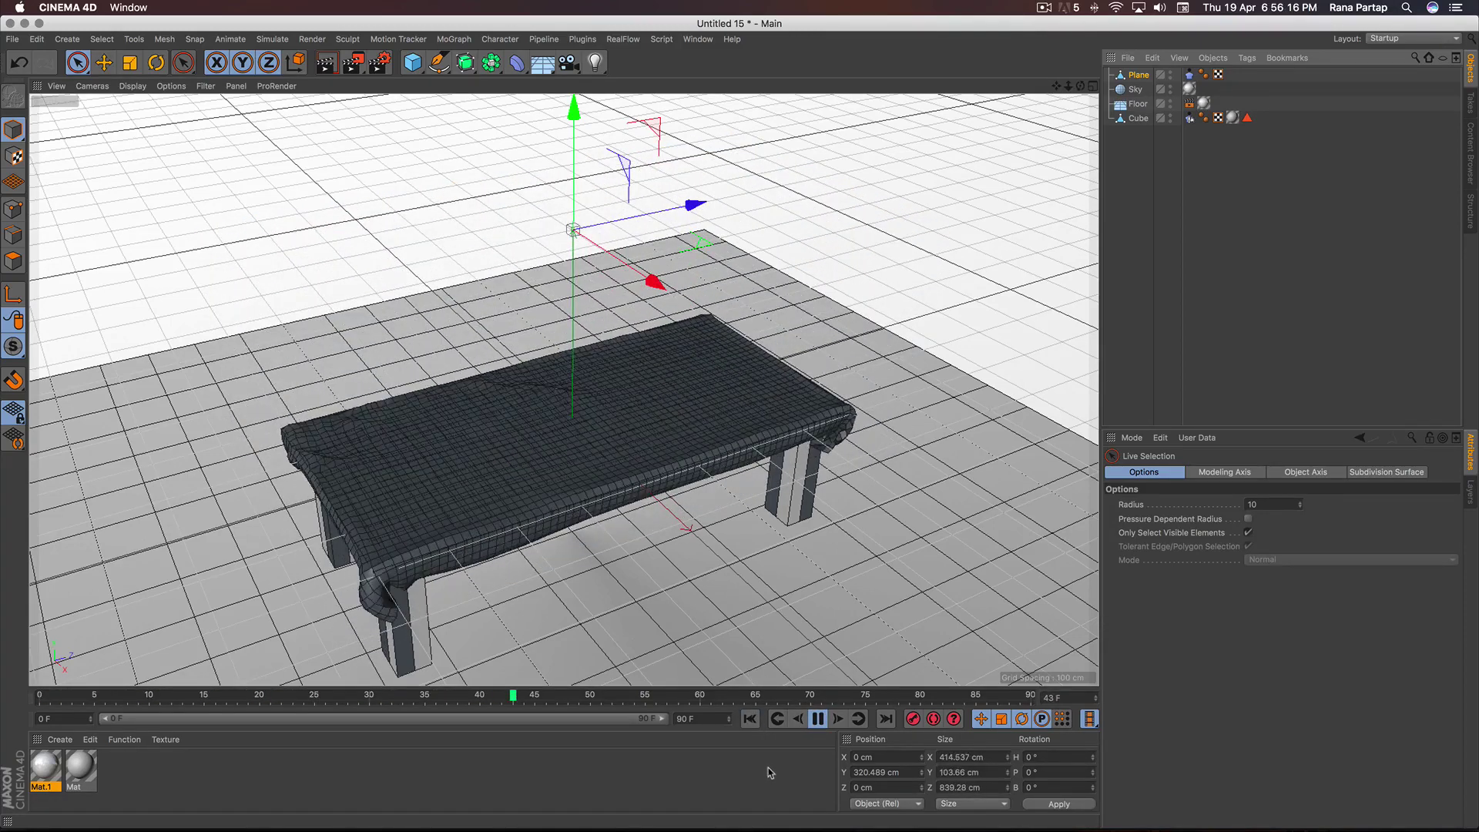
click(818, 718)
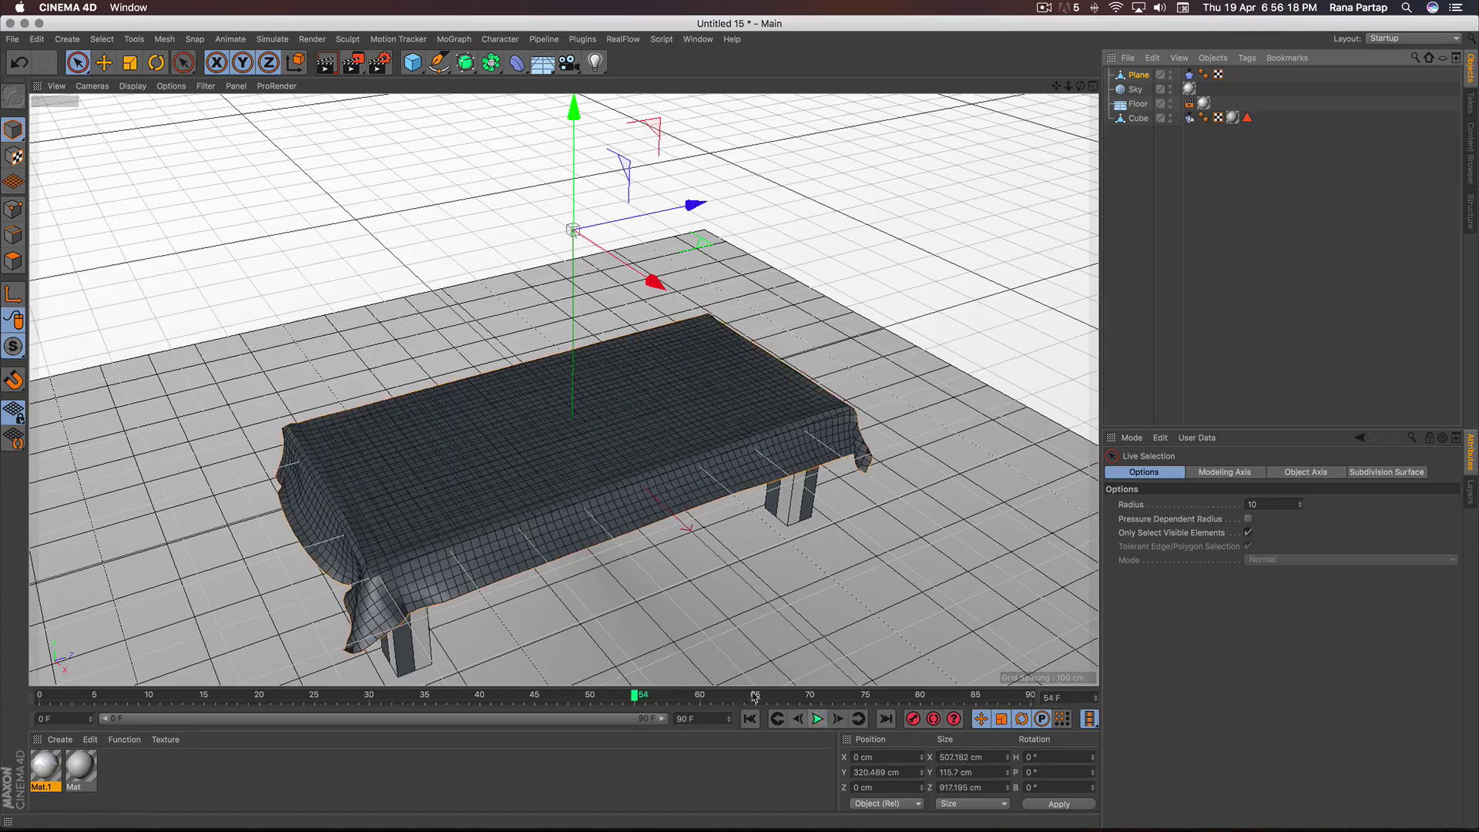
Add a Subdivision Surface object and place the cloth plane inside it as a child
alt+drag(643, 534, 464, 252)
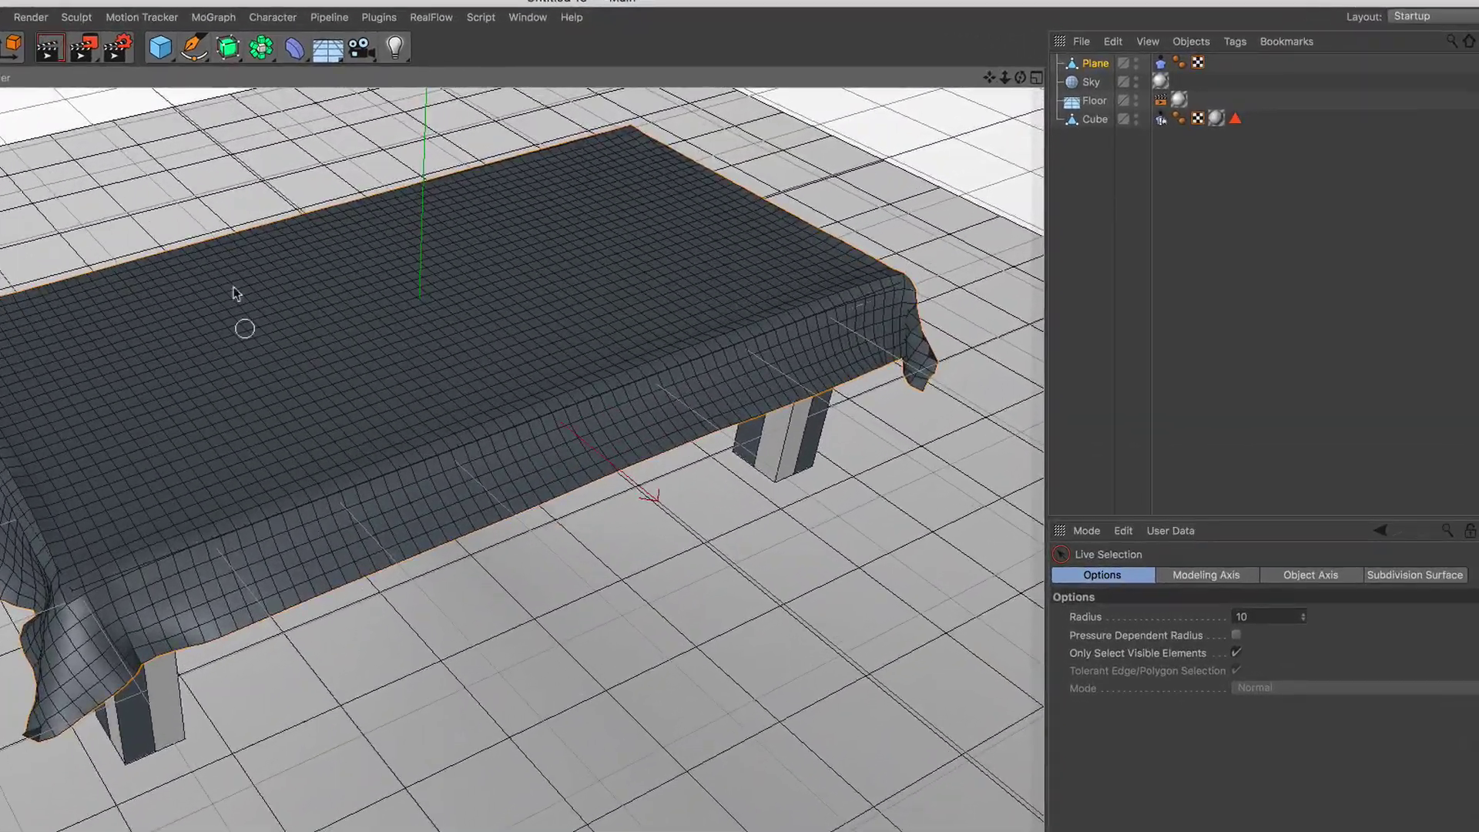
drag(228, 48, 346, 86)
drag(1078, 83, 1090, 66)
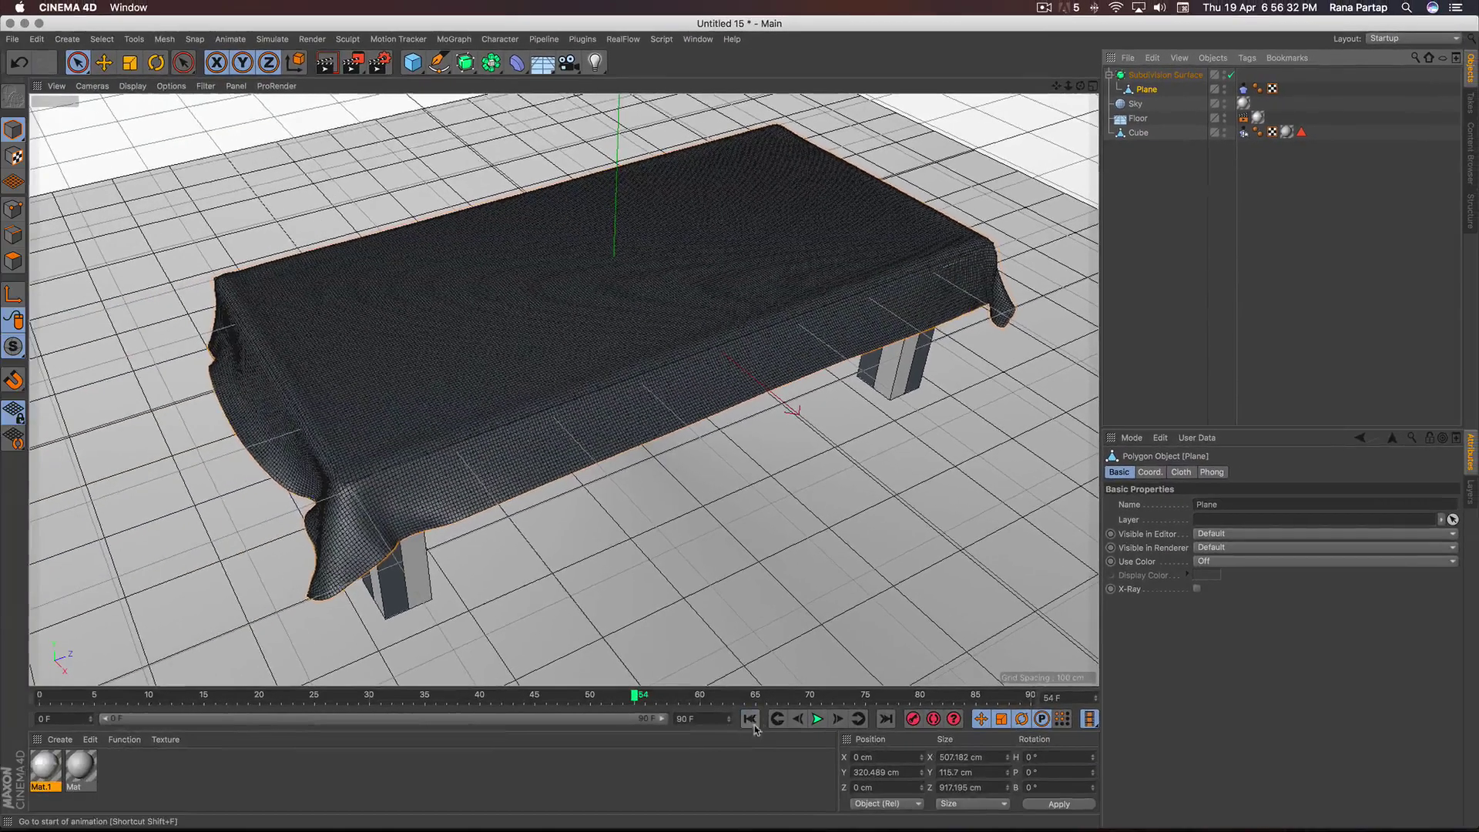
Replay the cloth simulation from the first frame, pause it at frame 57, and render the view of the draped table
click(750, 720)
click(816, 722)
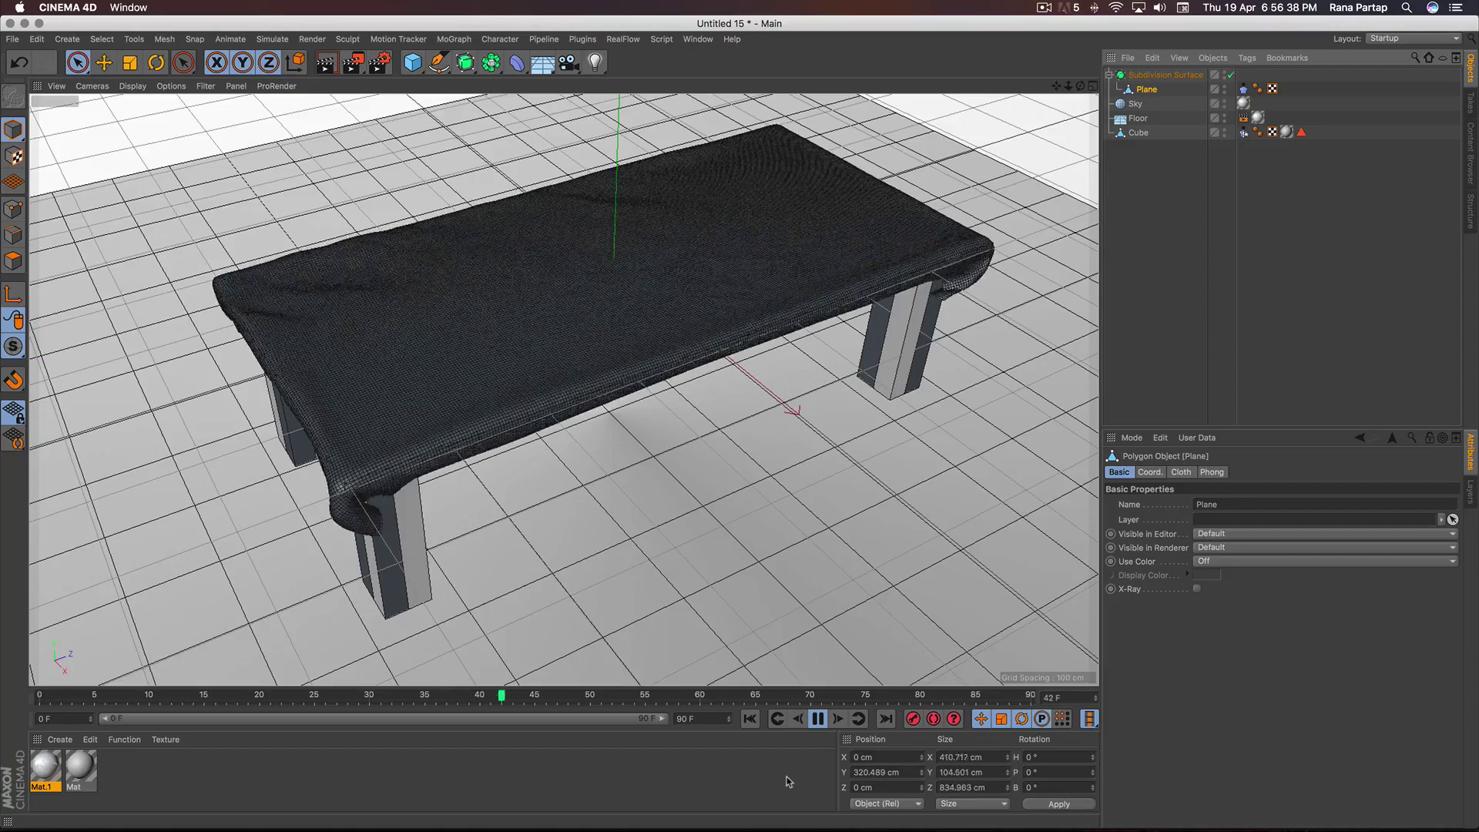
click(817, 719)
alt+drag(627, 502, 595, 431)
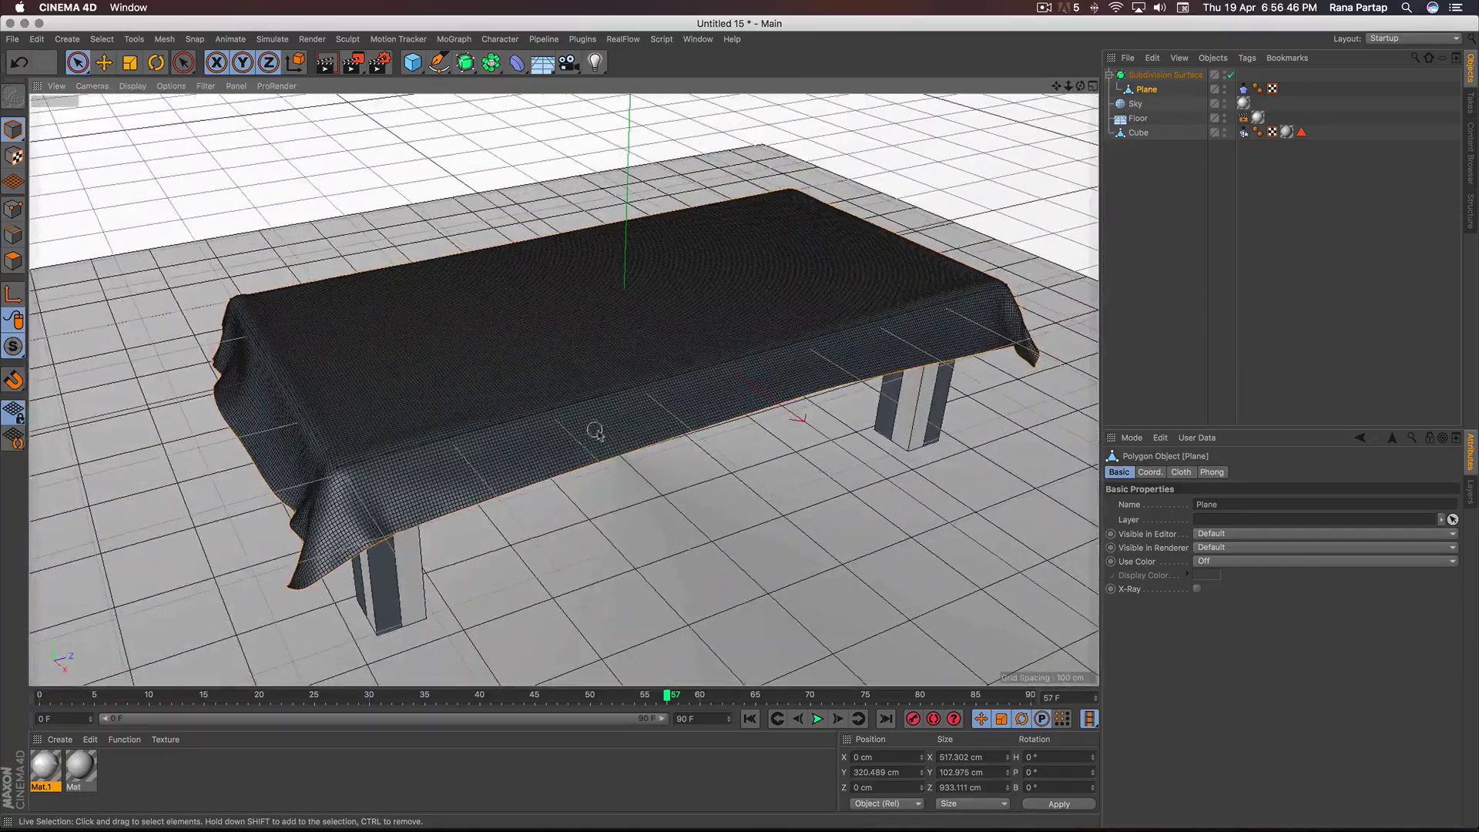
click(326, 62)
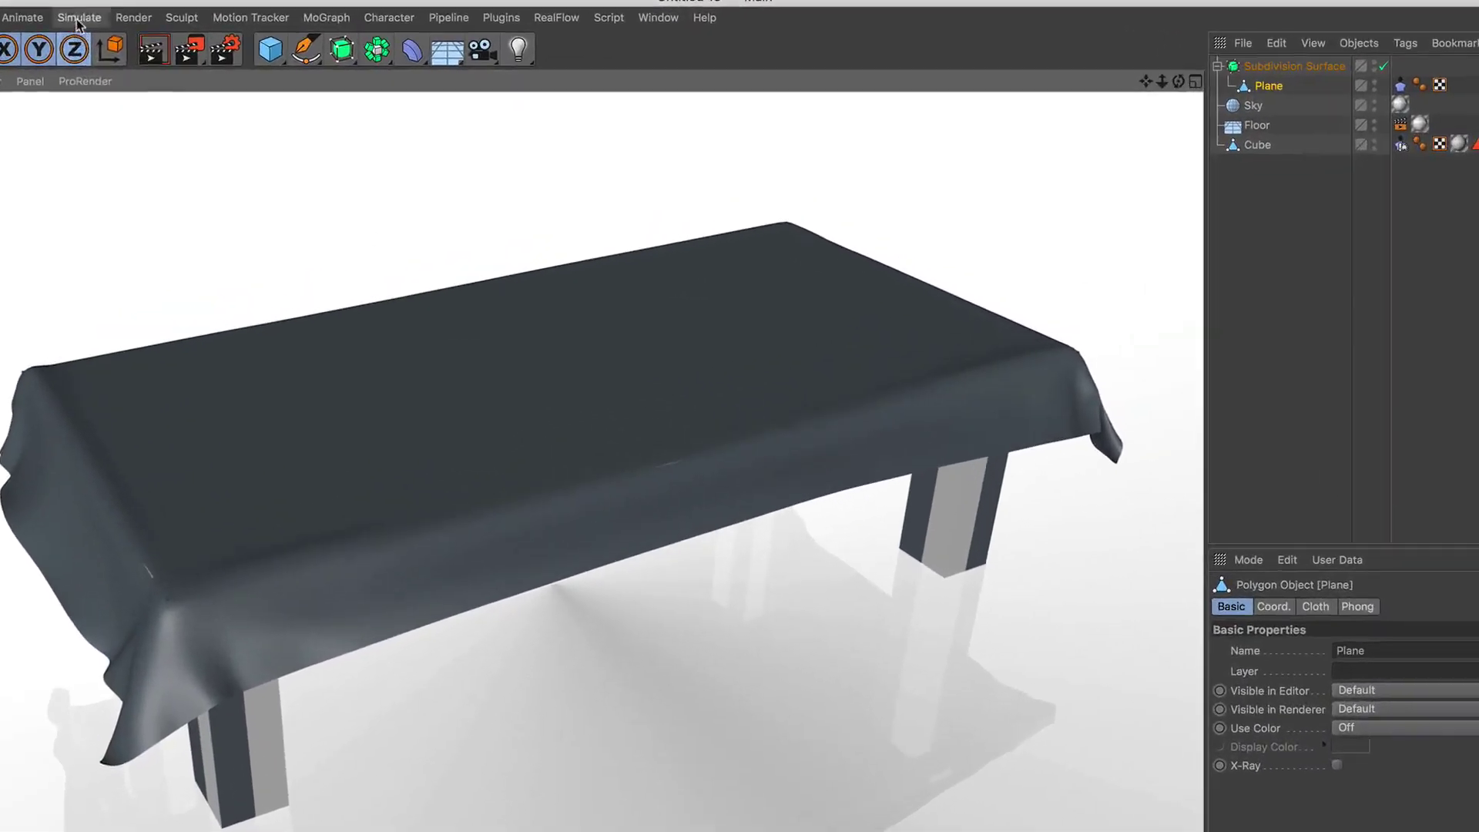
Add a Cloth Surface object, nest the Subdivision Surface inside it, and select the Cloth Surface
click(272, 40)
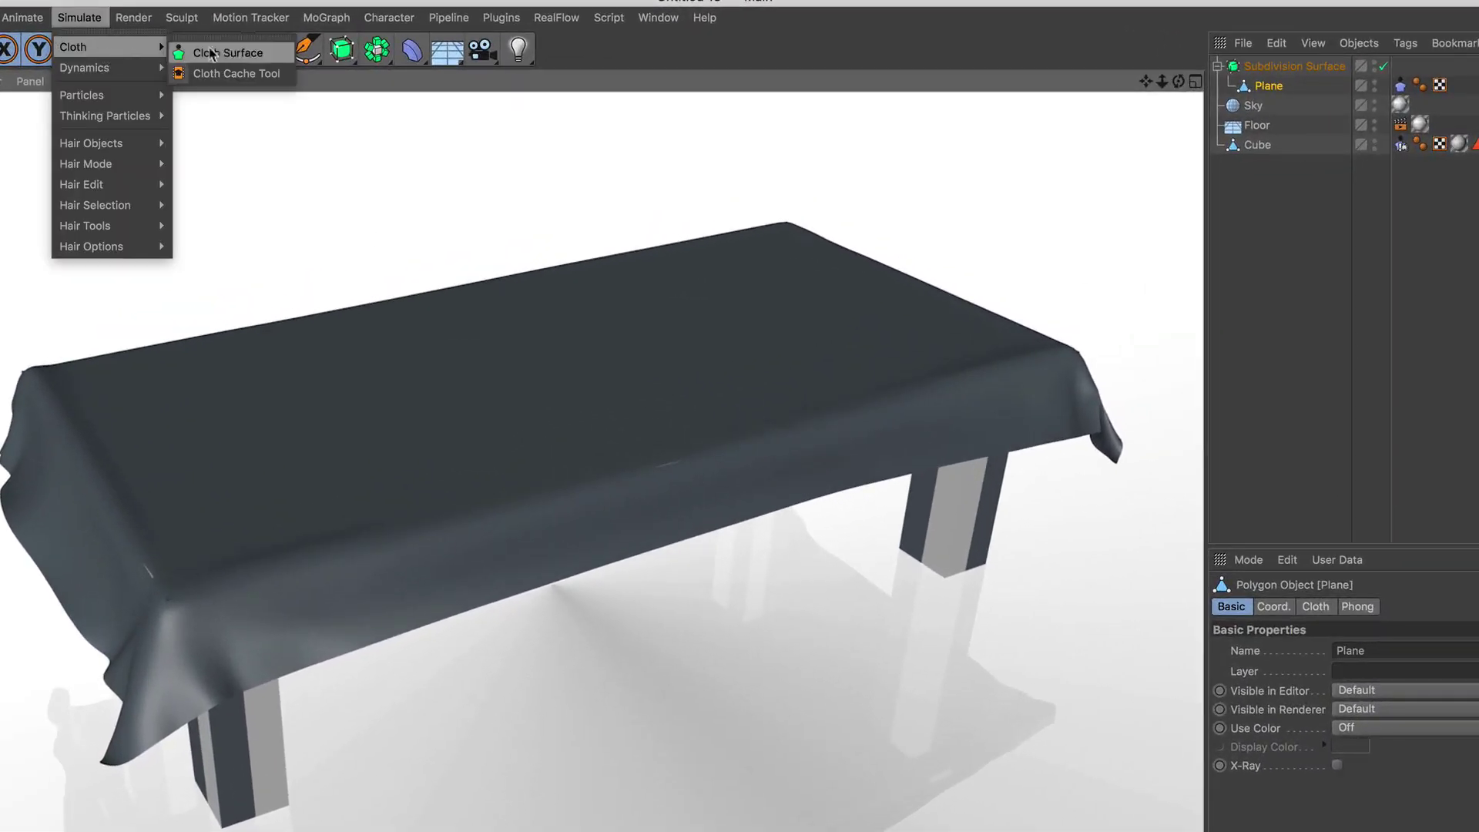
click(263, 59)
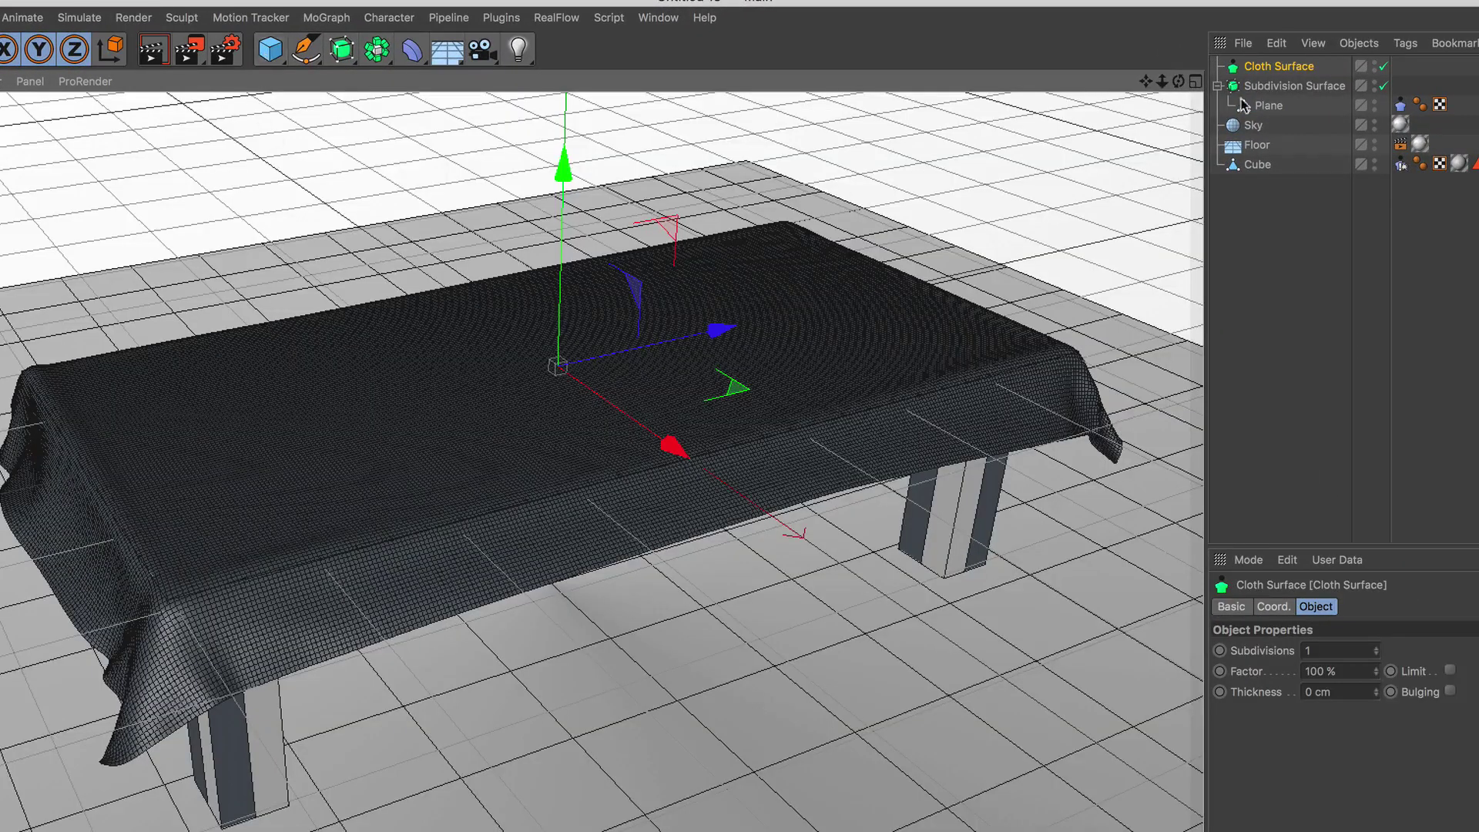
drag(1257, 85, 1266, 67)
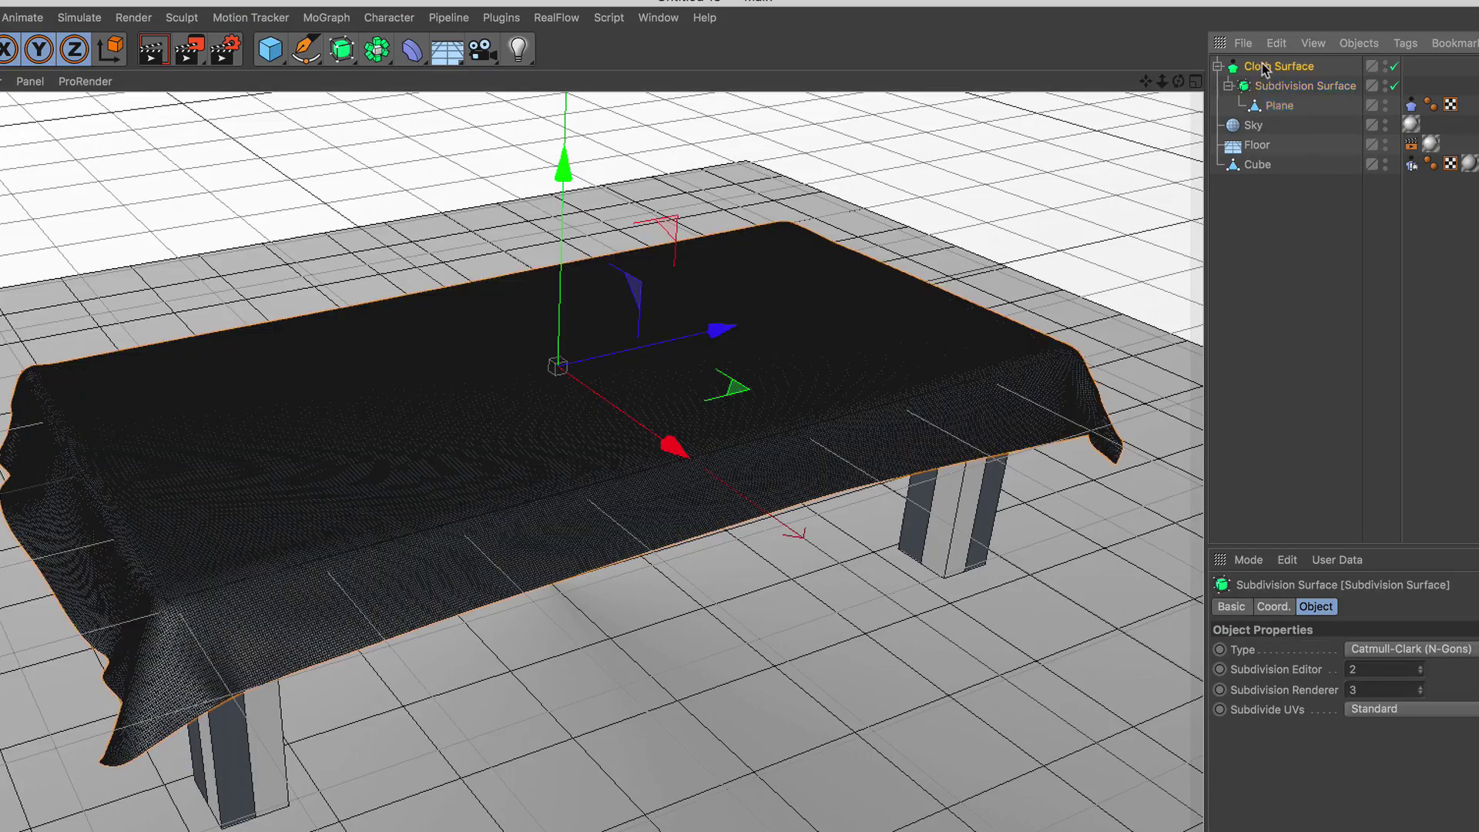
click(1263, 69)
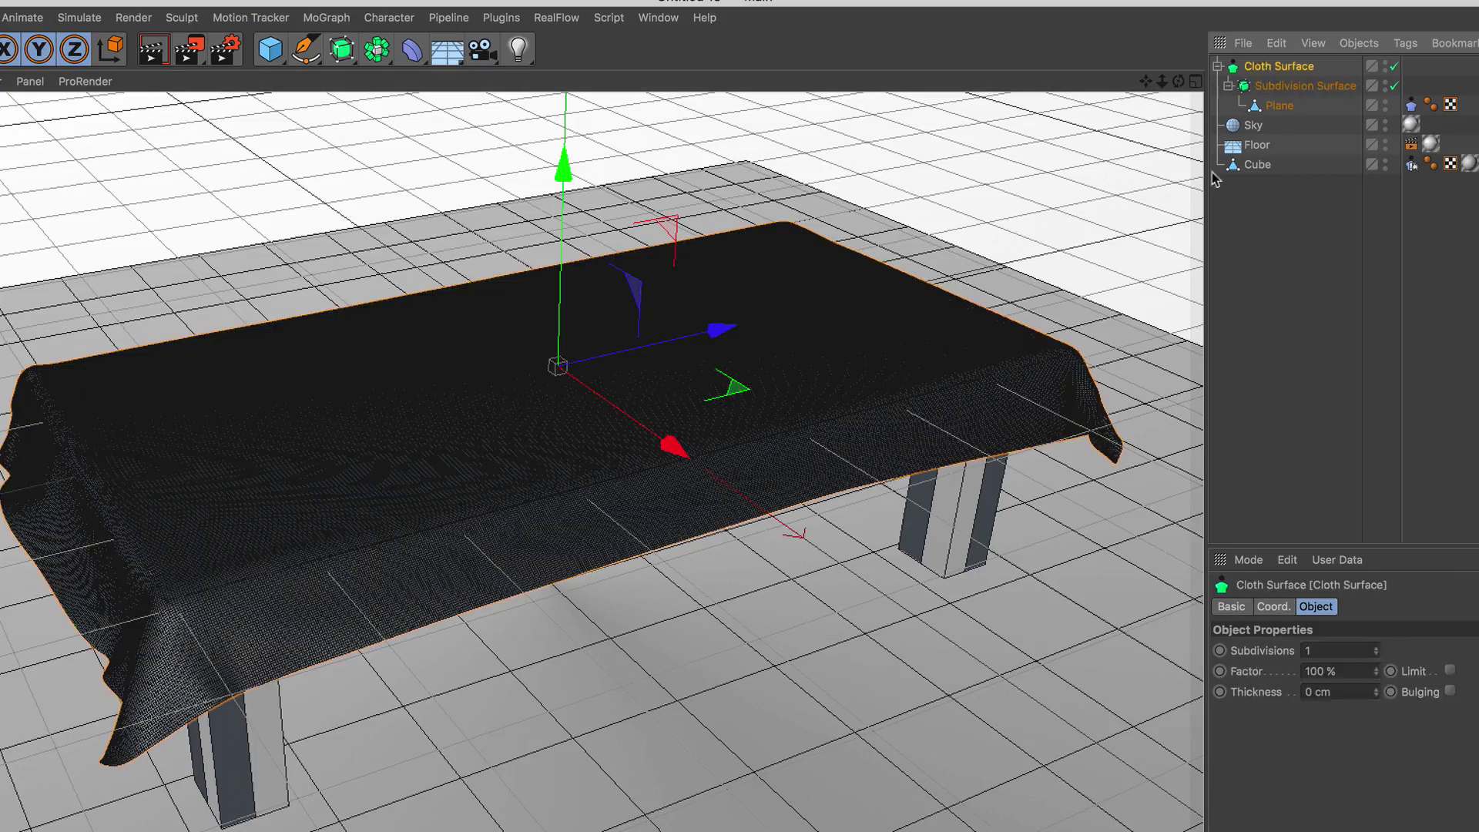
Set the Cloth Surface's subdivisions to 0 and its thickness to 3 cm
click(1376, 654)
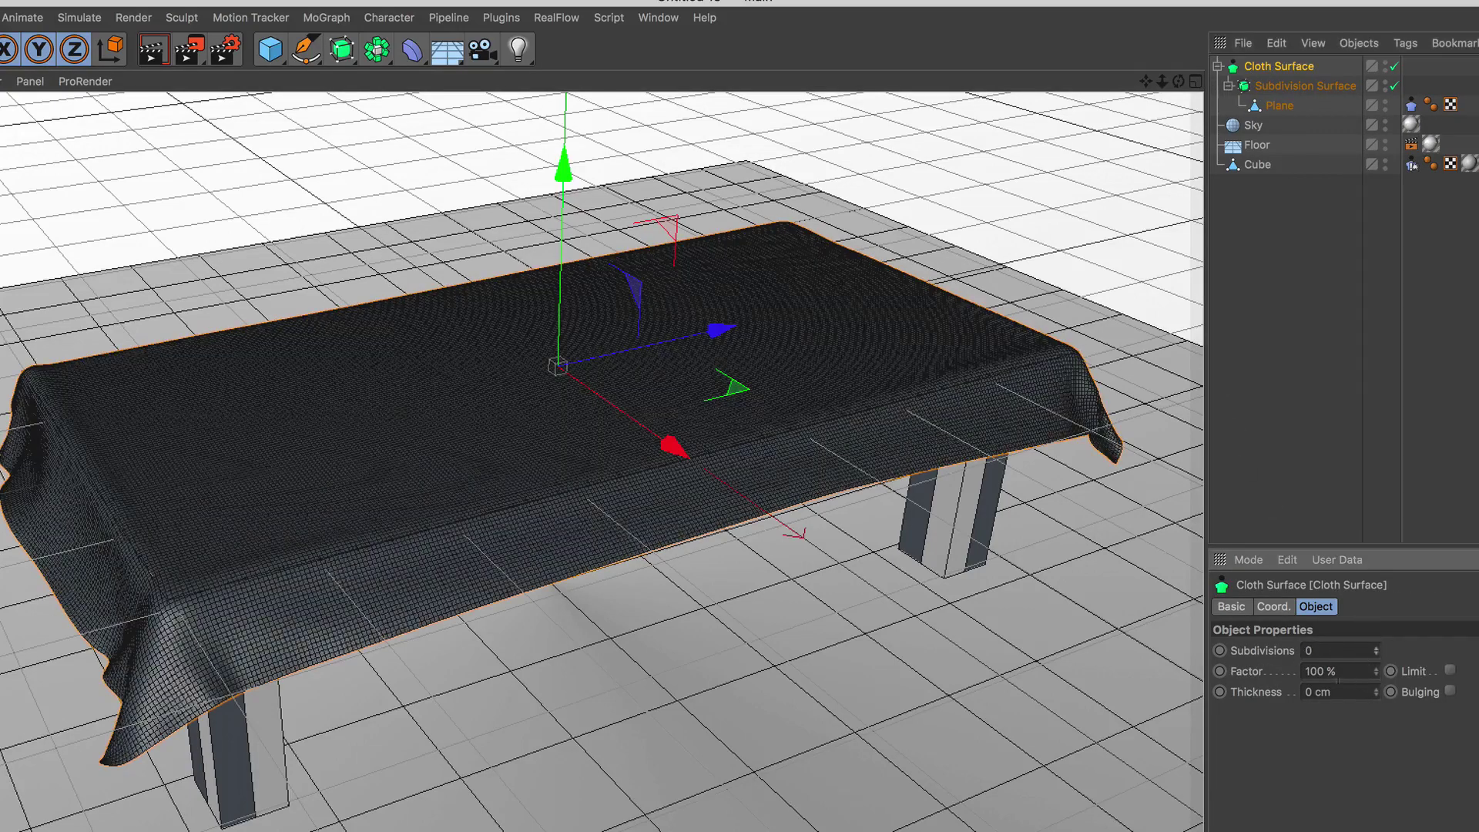
click(1377, 688)
click(1376, 688)
click(1375, 689)
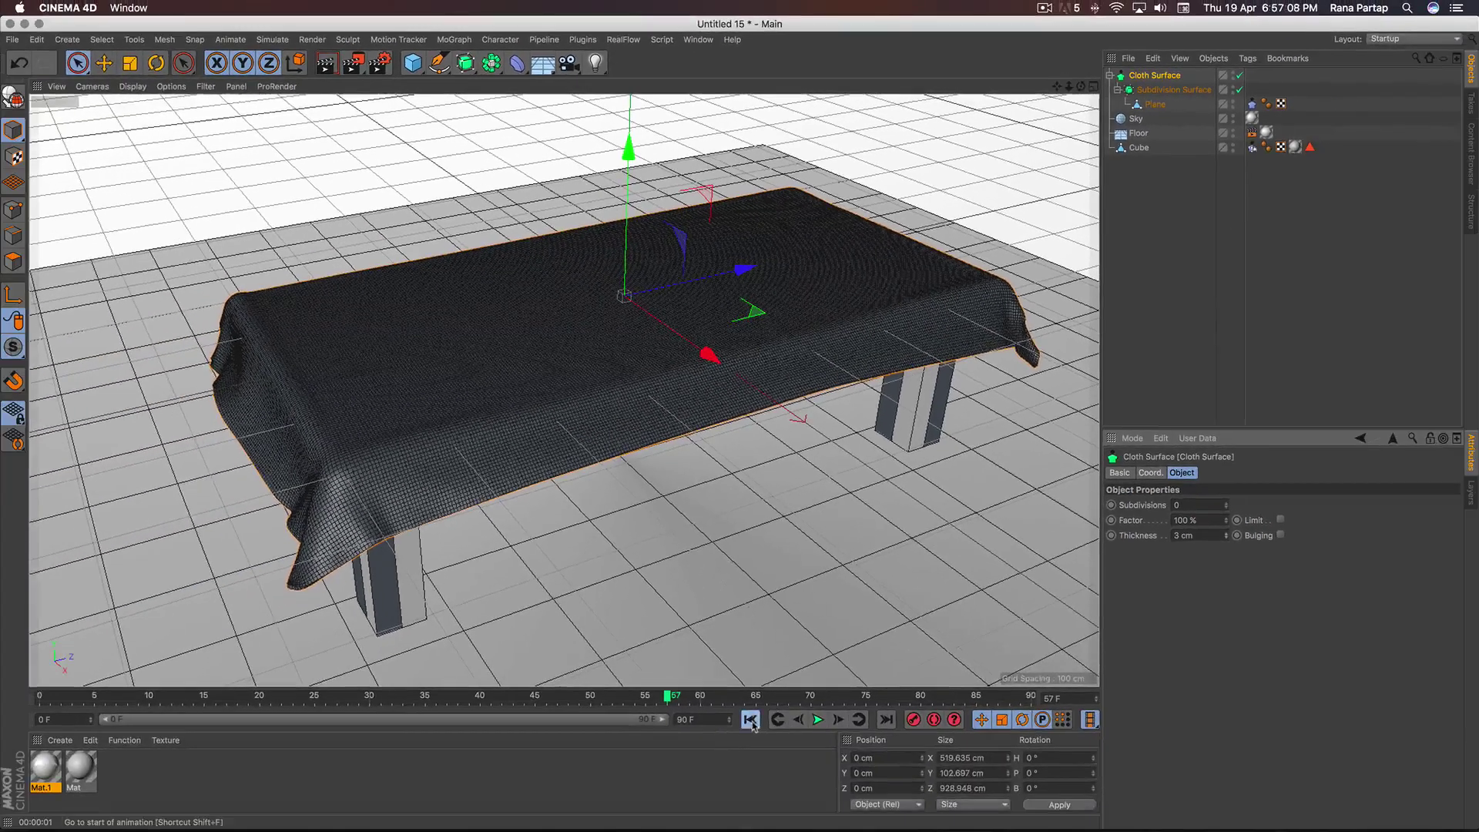
Replay the cloth simulation from the first frame, pause it at frame 56, and render the view of the thickened cloth
click(729, 831)
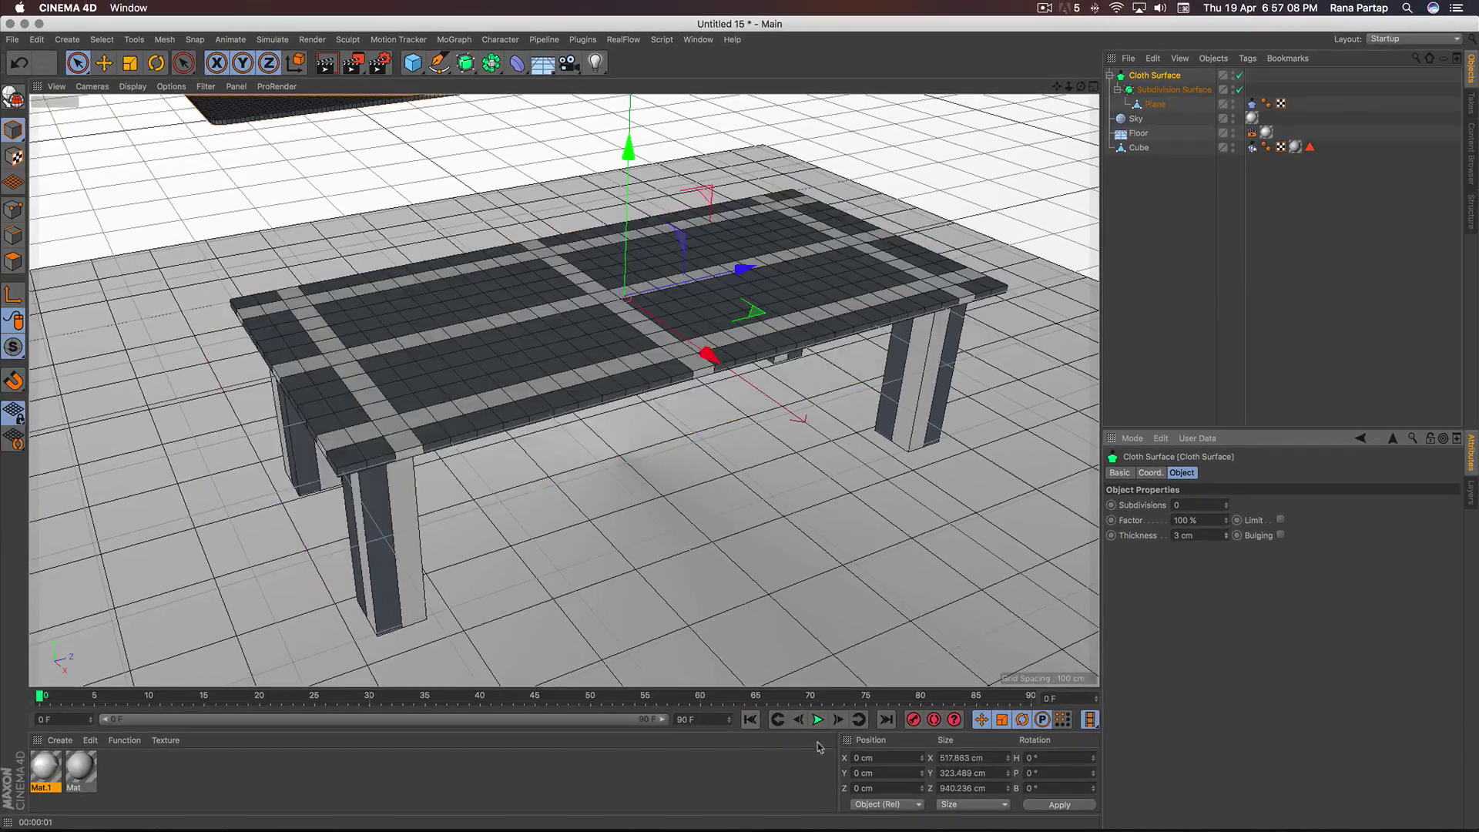
click(822, 831)
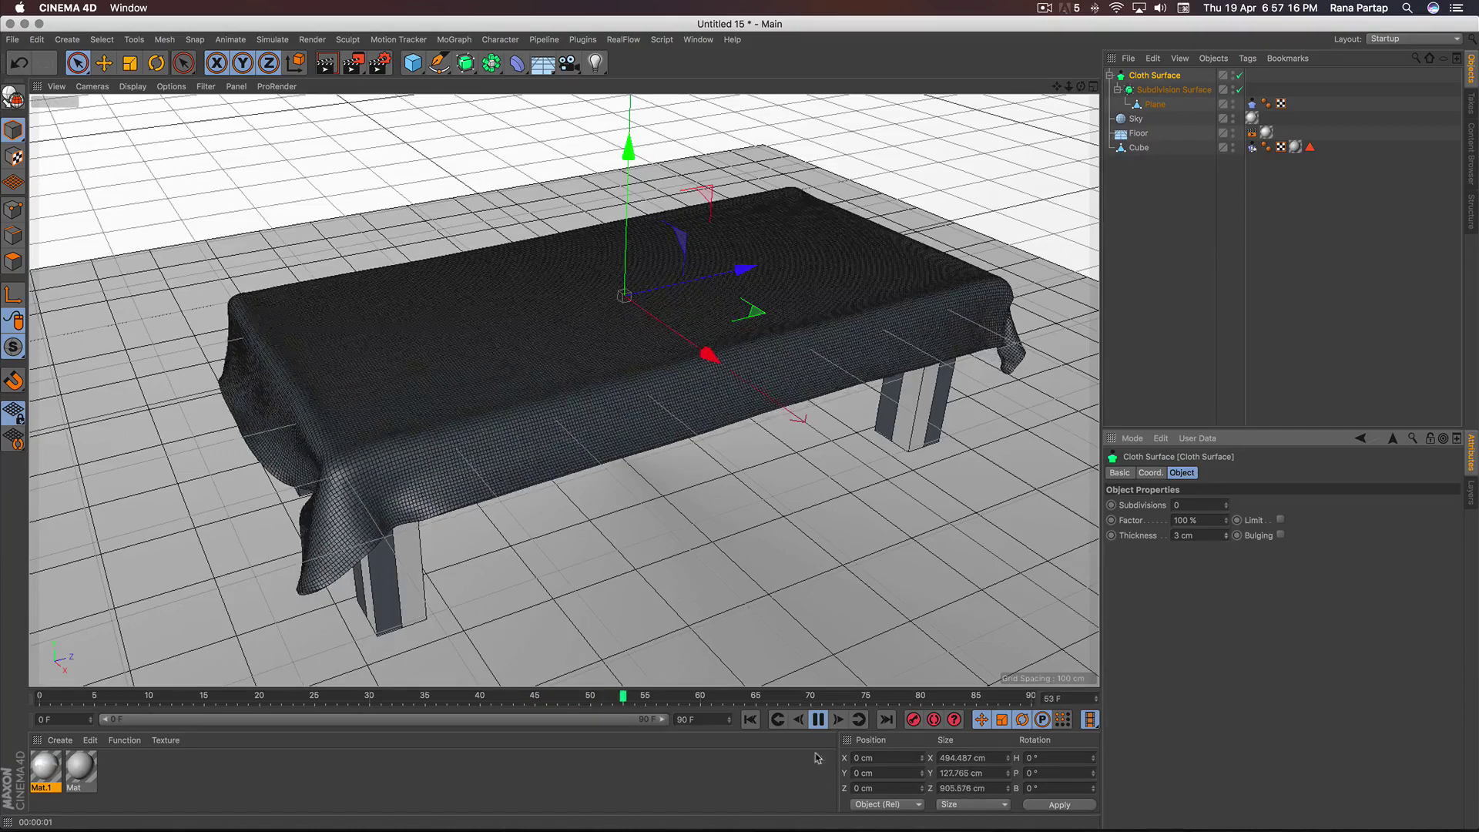
click(818, 720)
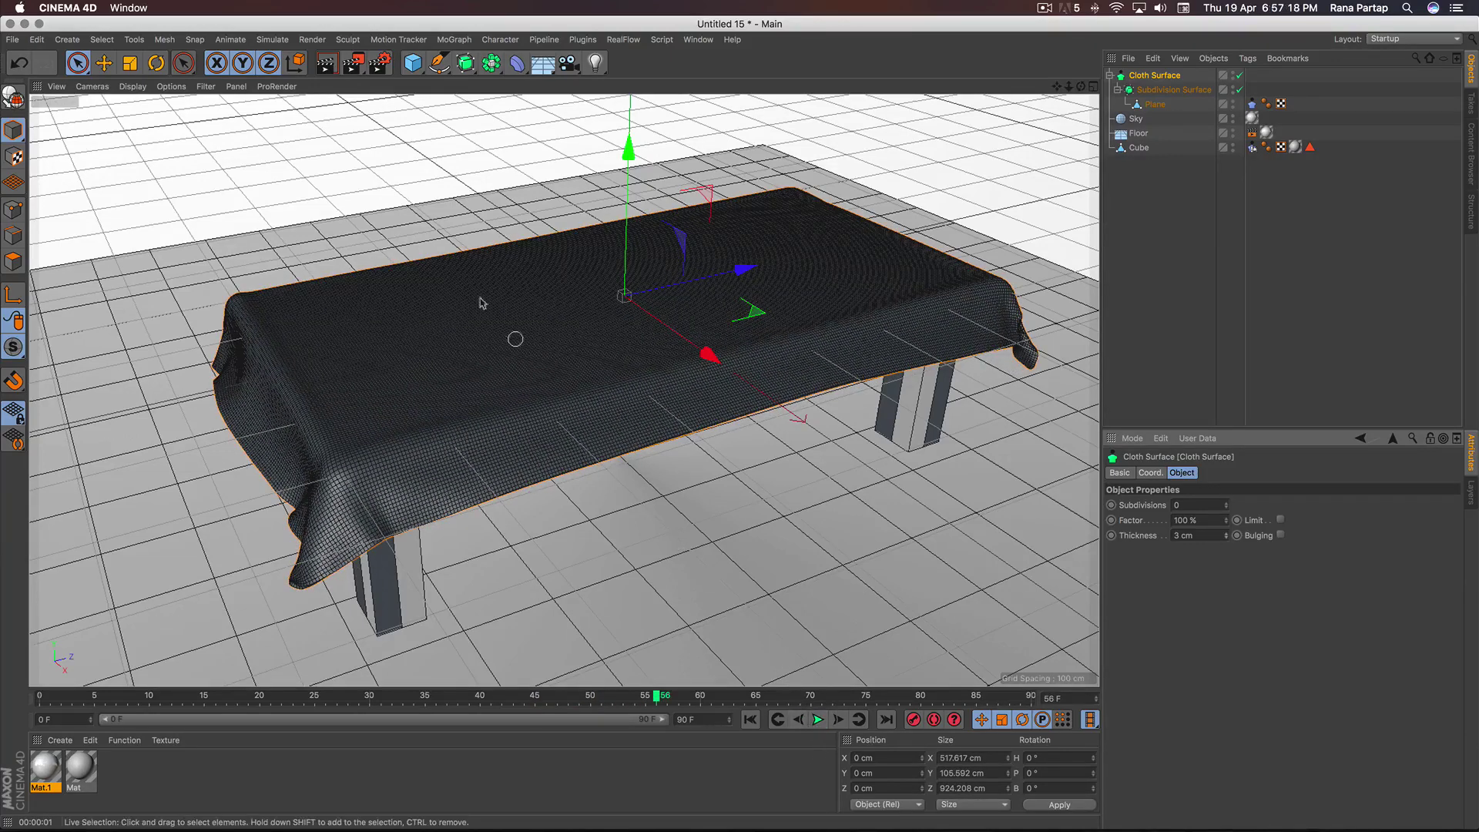
click(331, 65)
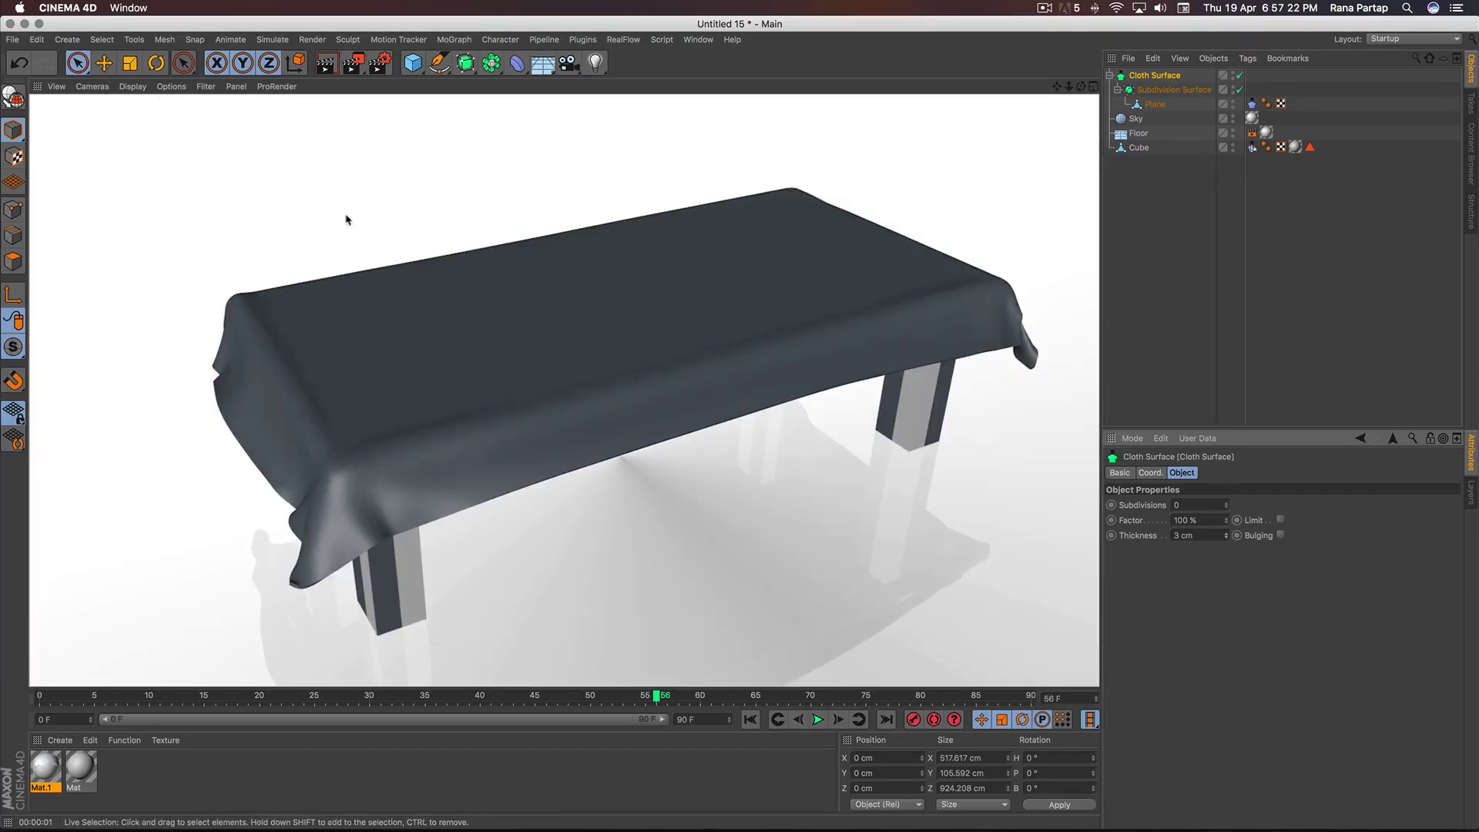
Create a new material and load the Tiles surface shader as its color texture
click(61, 742)
click(86, 613)
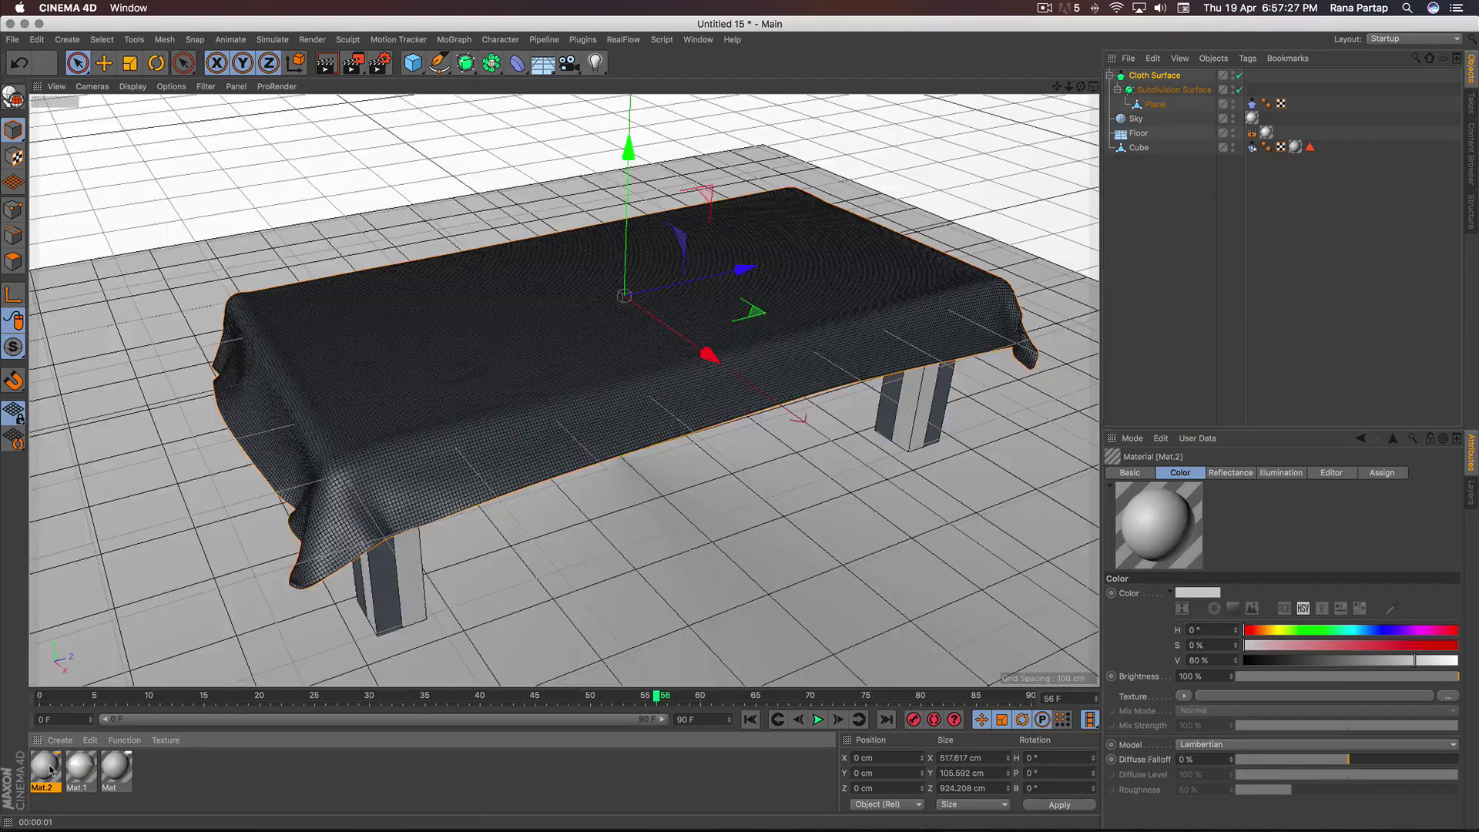
double_click(45, 770)
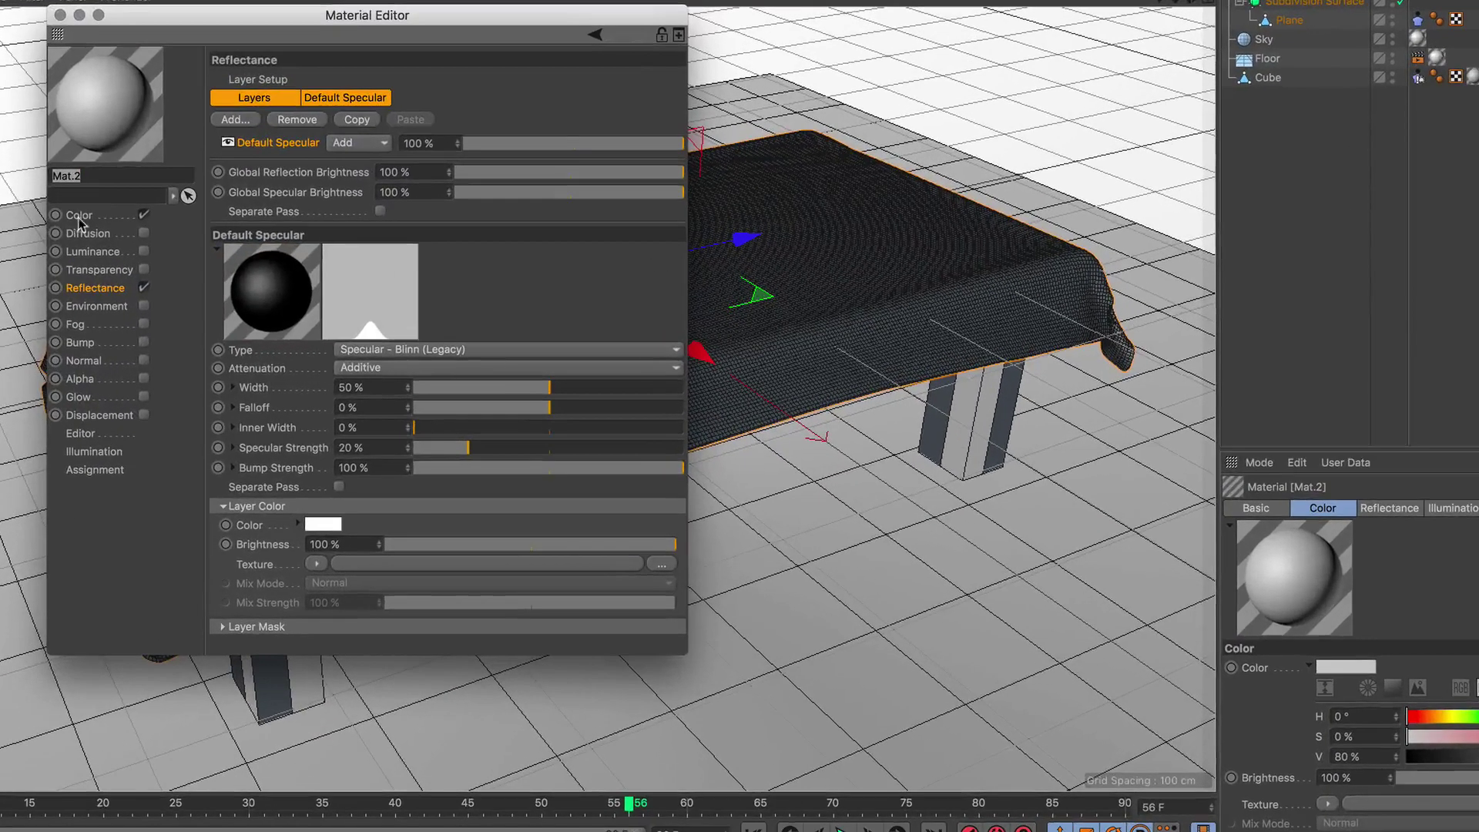
click(78, 216)
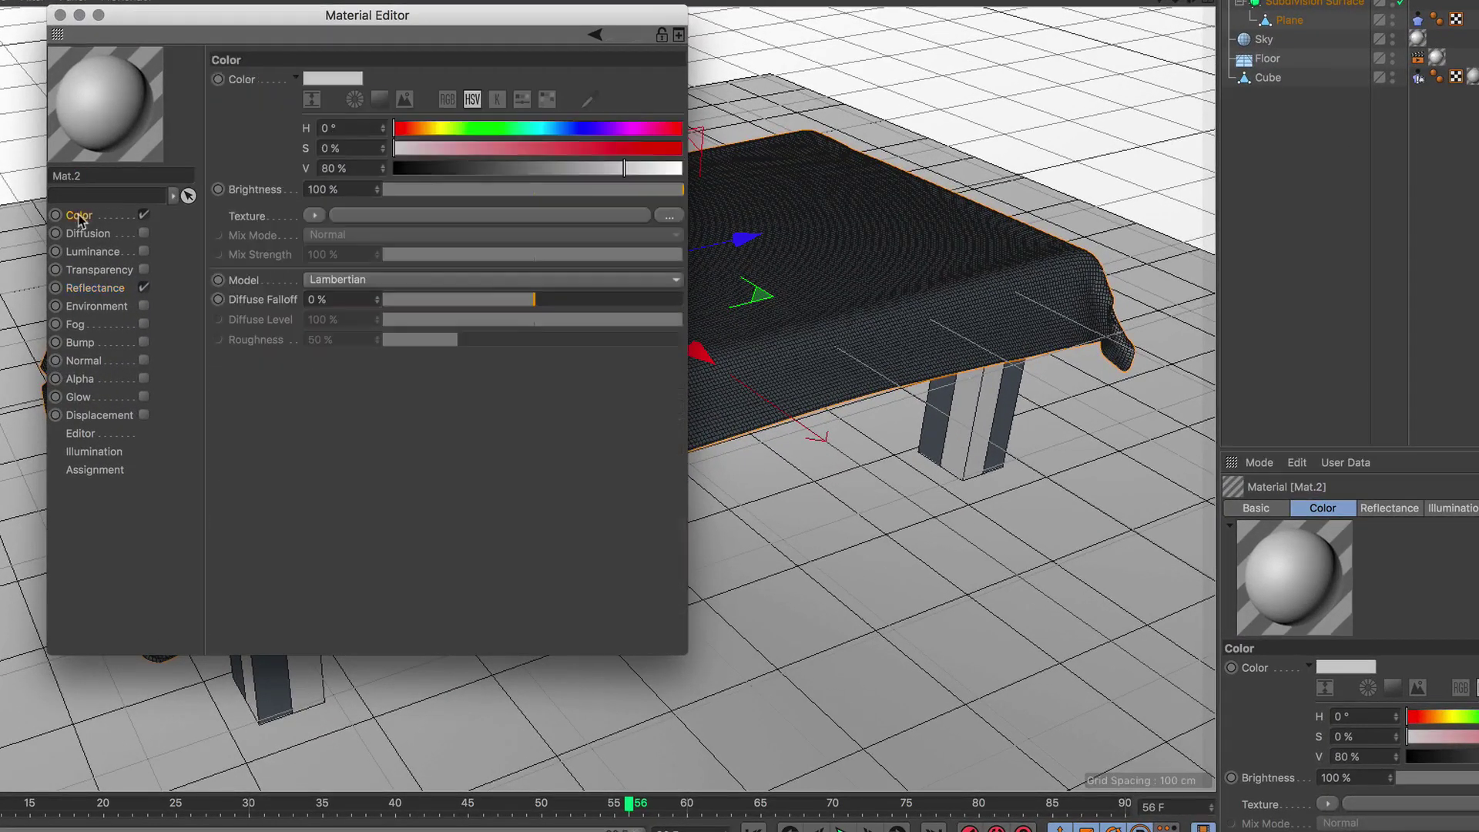
click(318, 215)
mouse_move(391, 643)
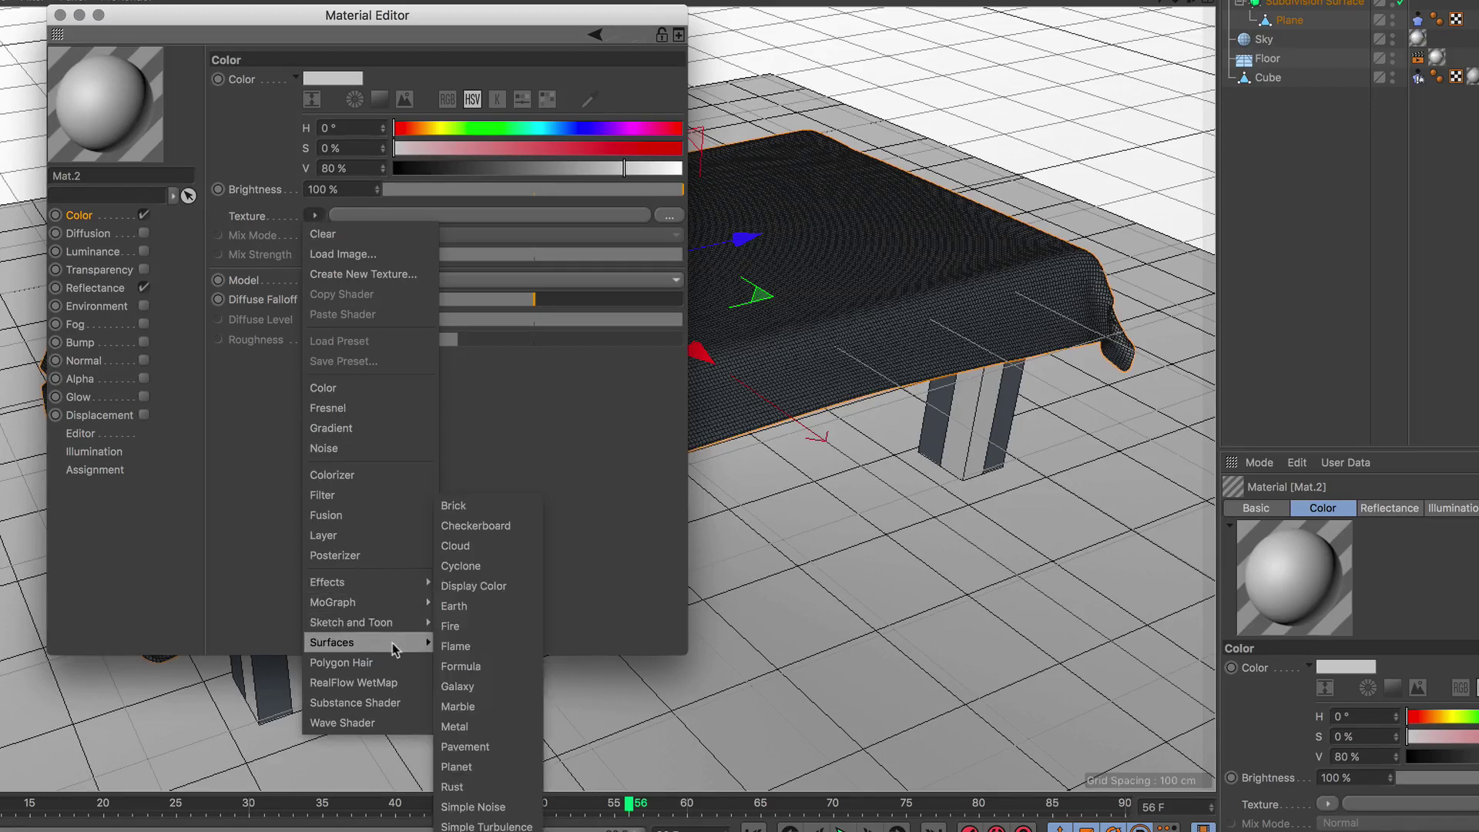
click(478, 824)
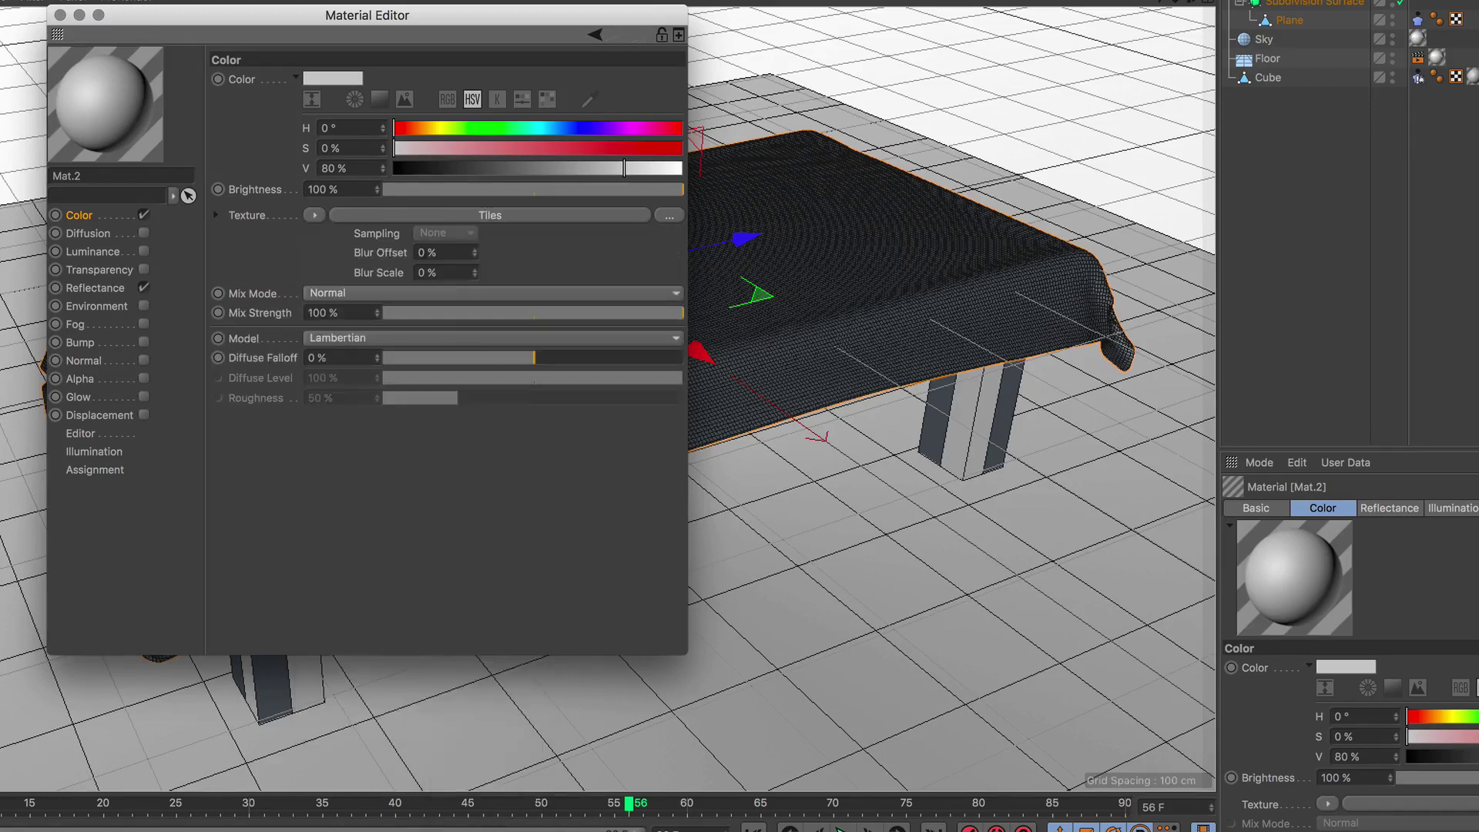
Set the Tiles shader's pattern to Waves 1 and close the material editor
click(511, 216)
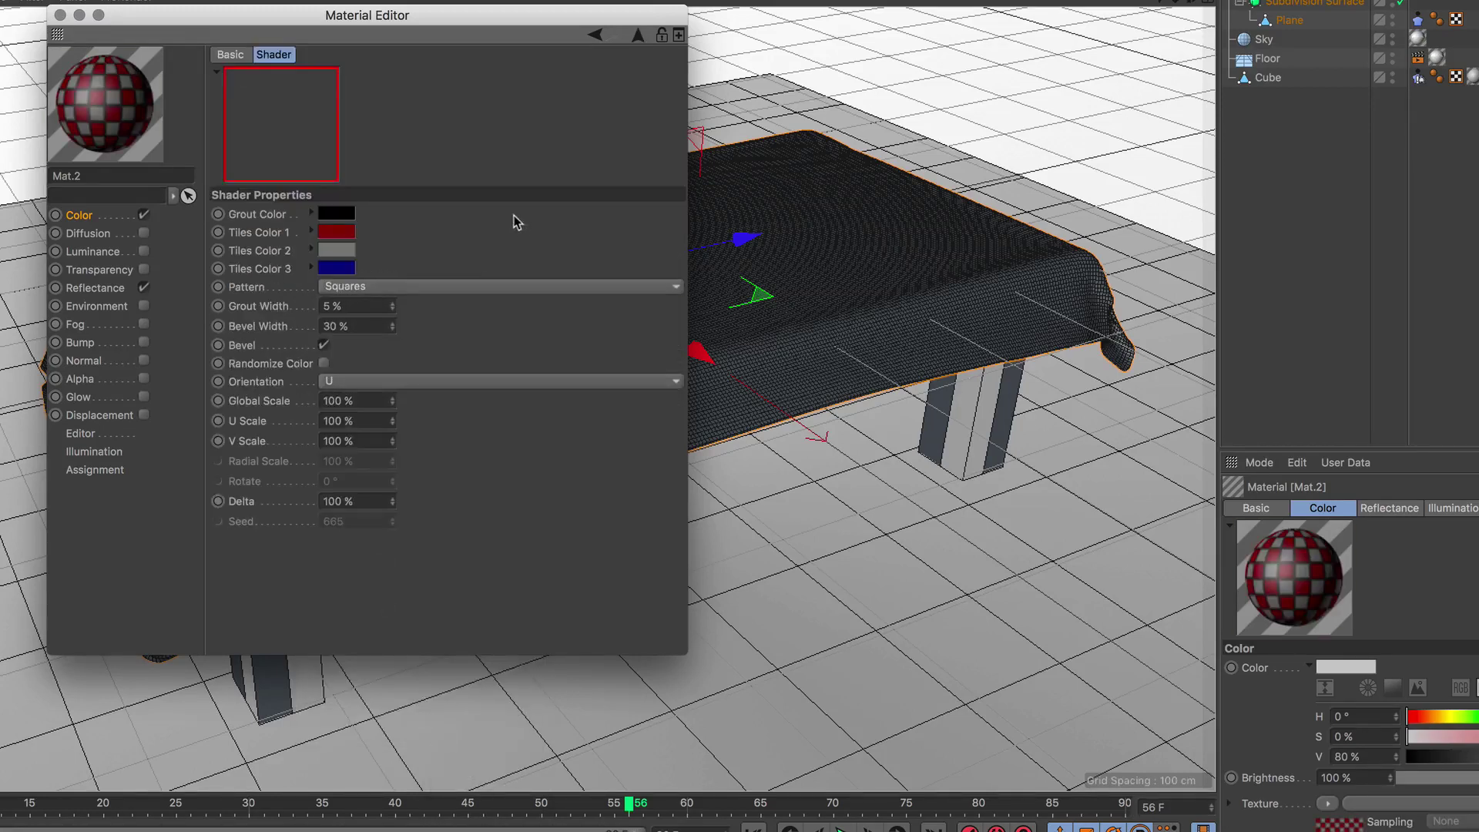
click(436, 285)
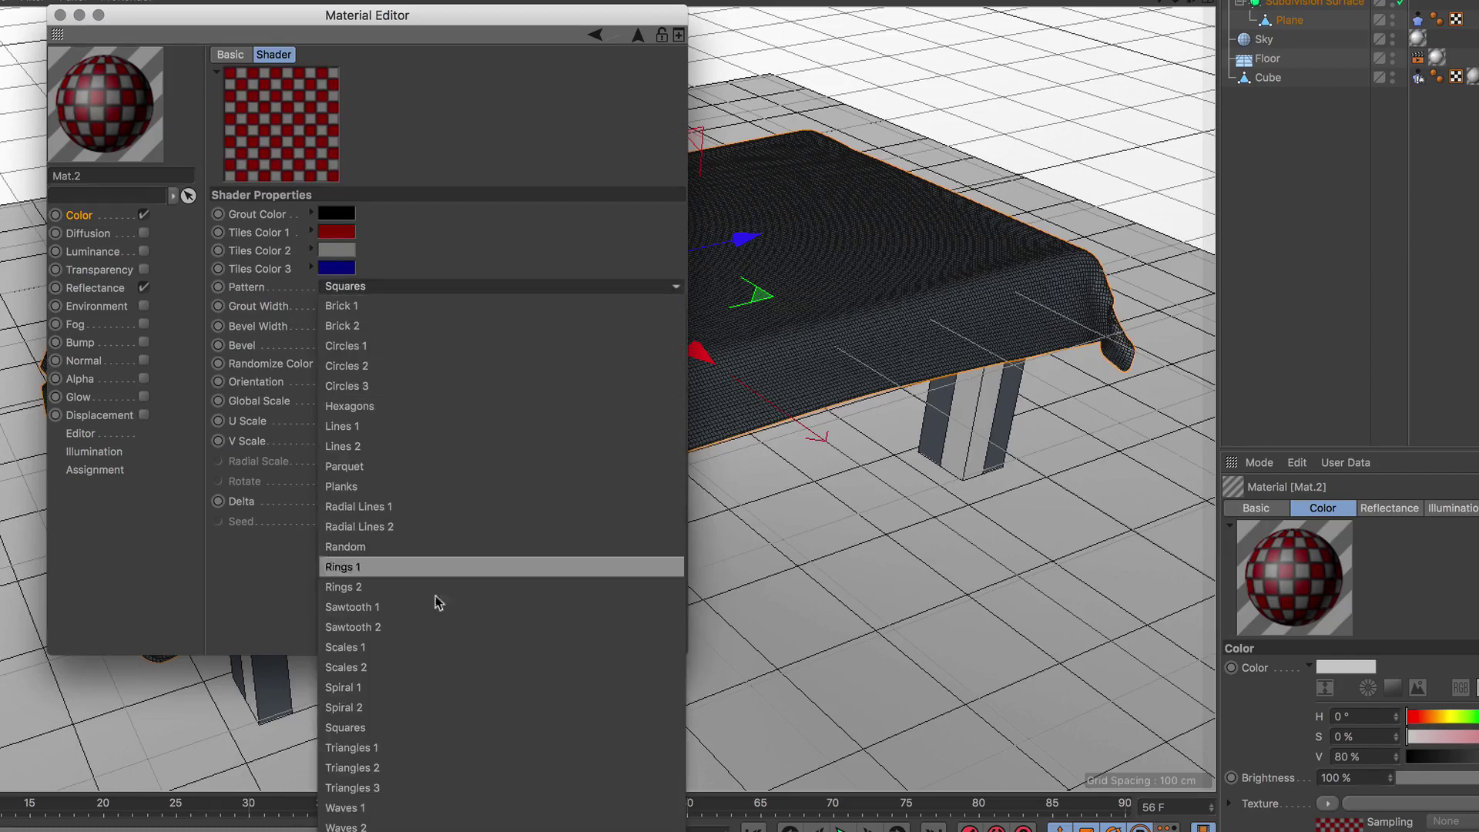
click(428, 808)
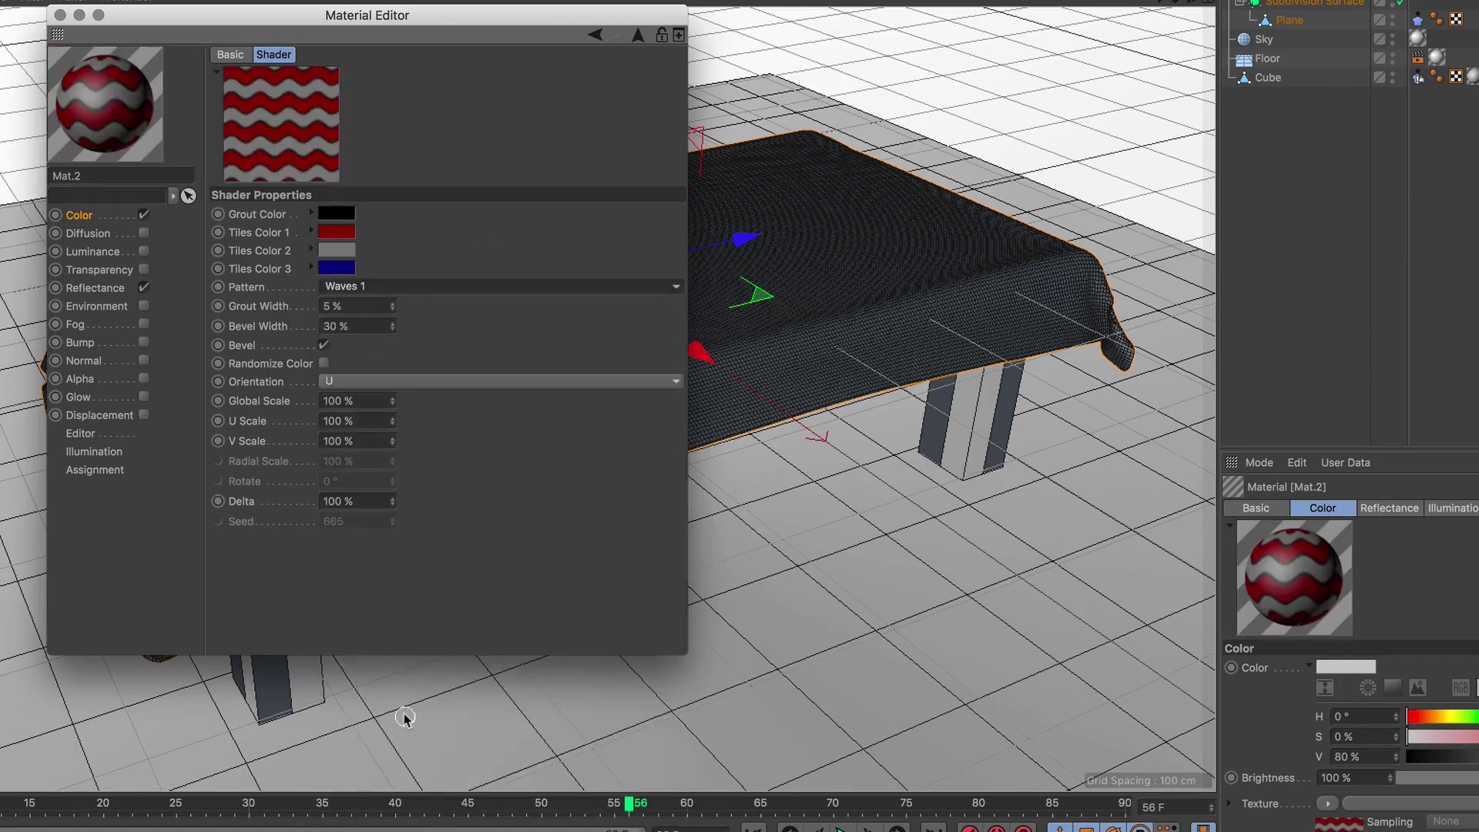
click(60, 15)
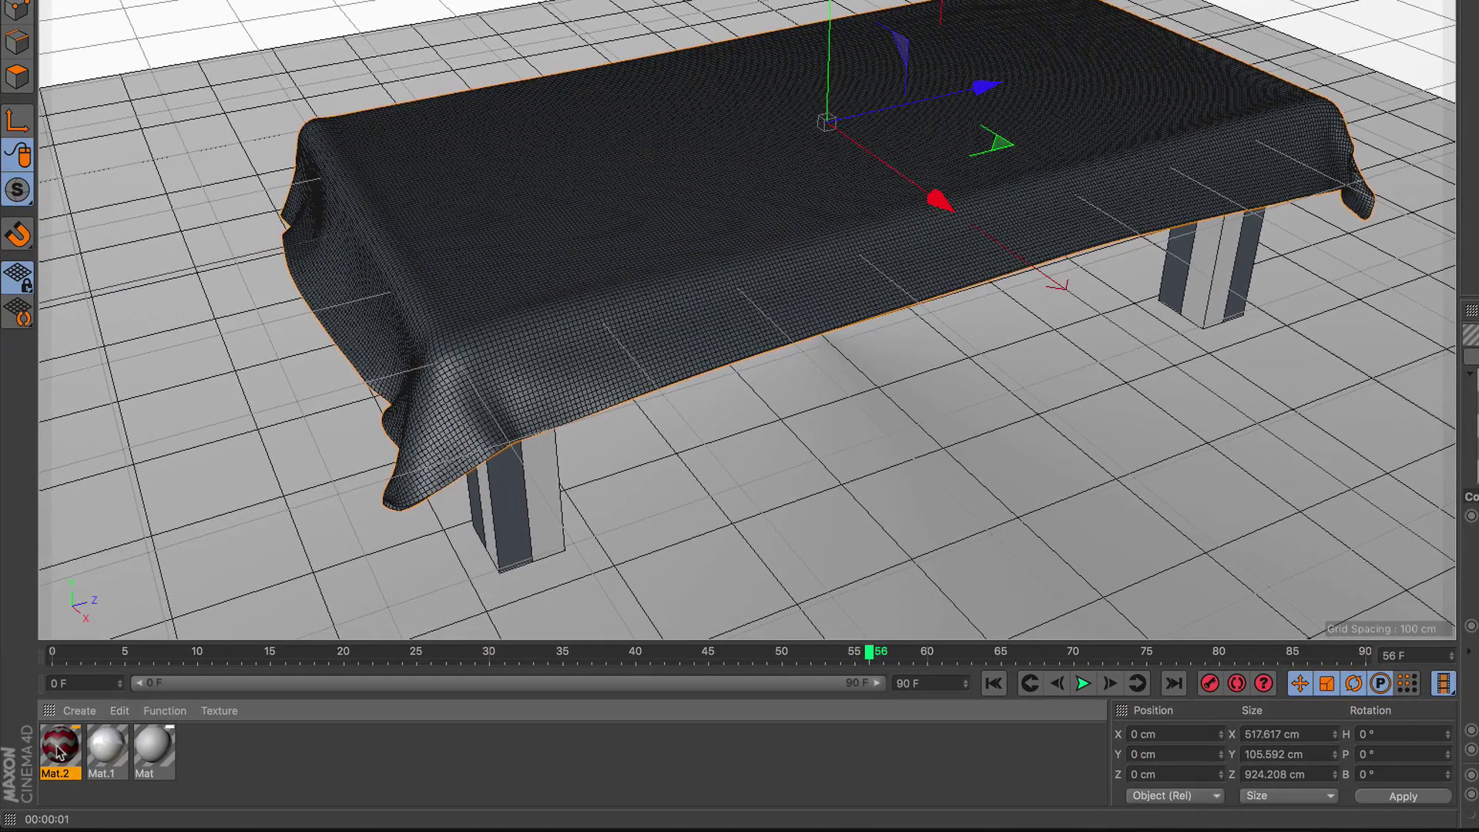
Apply the wave-patterned material to the cloth plane and set its texture Length U to 19% and Length V to 9%
drag(60, 751, 1172, 102)
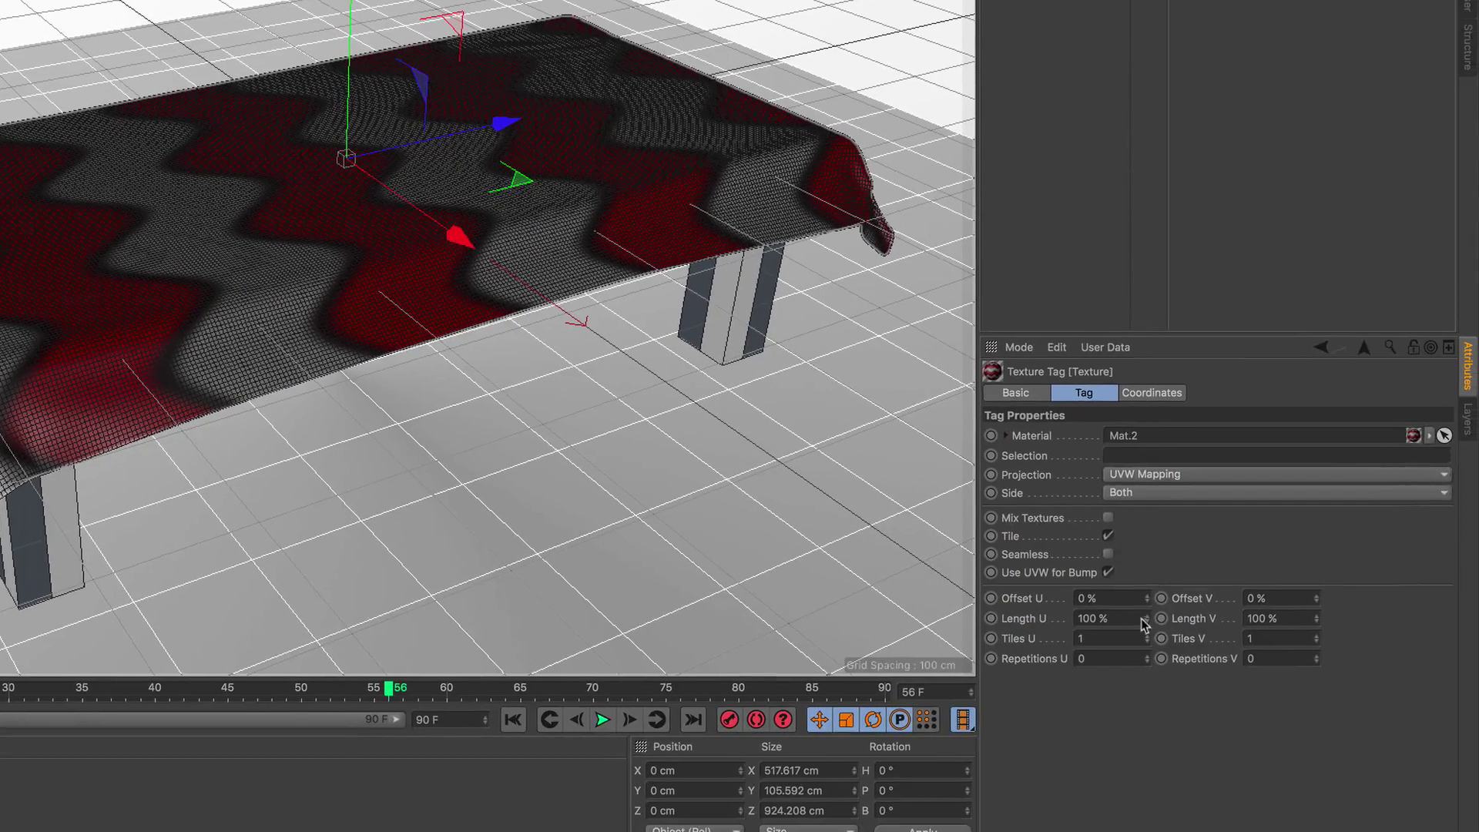
click(1257, 818)
drag(1149, 624, 1238, 687)
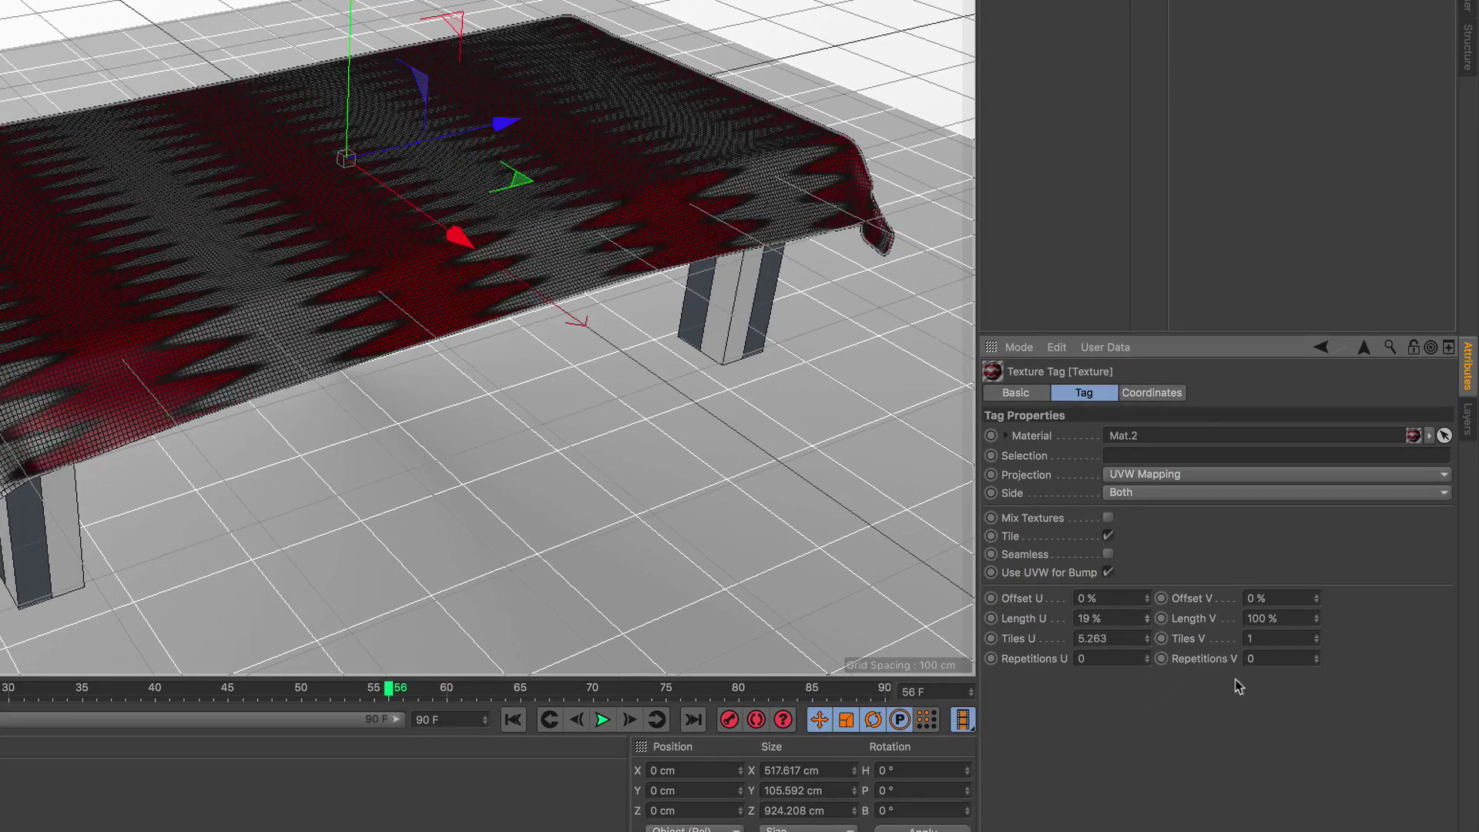
drag(1318, 620, 1288, 706)
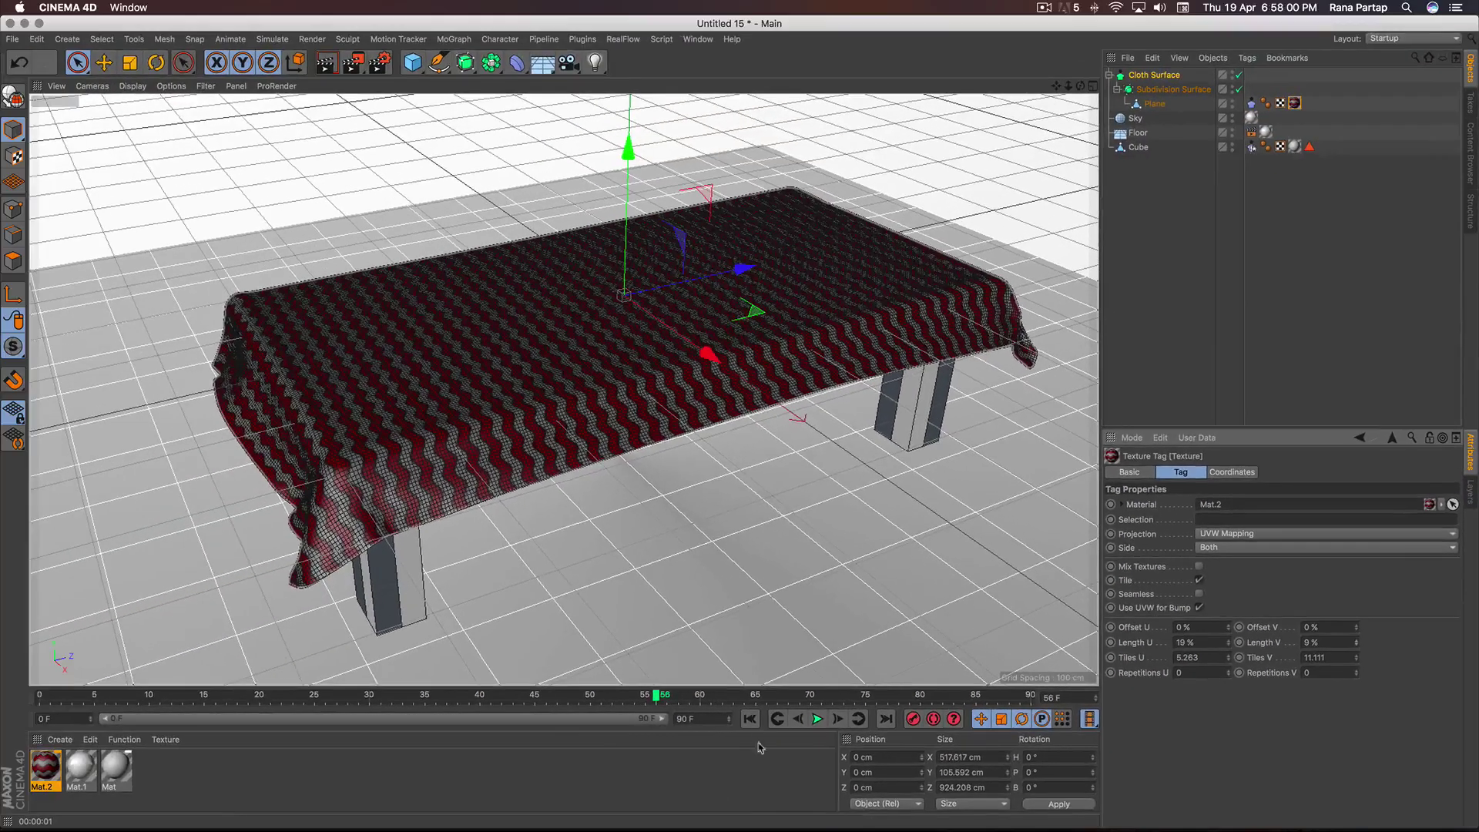
Replay the cloth simulation from the first frame, pausing to render the patterned tablecloth at frame 54 and again at frame 69
click(513, 720)
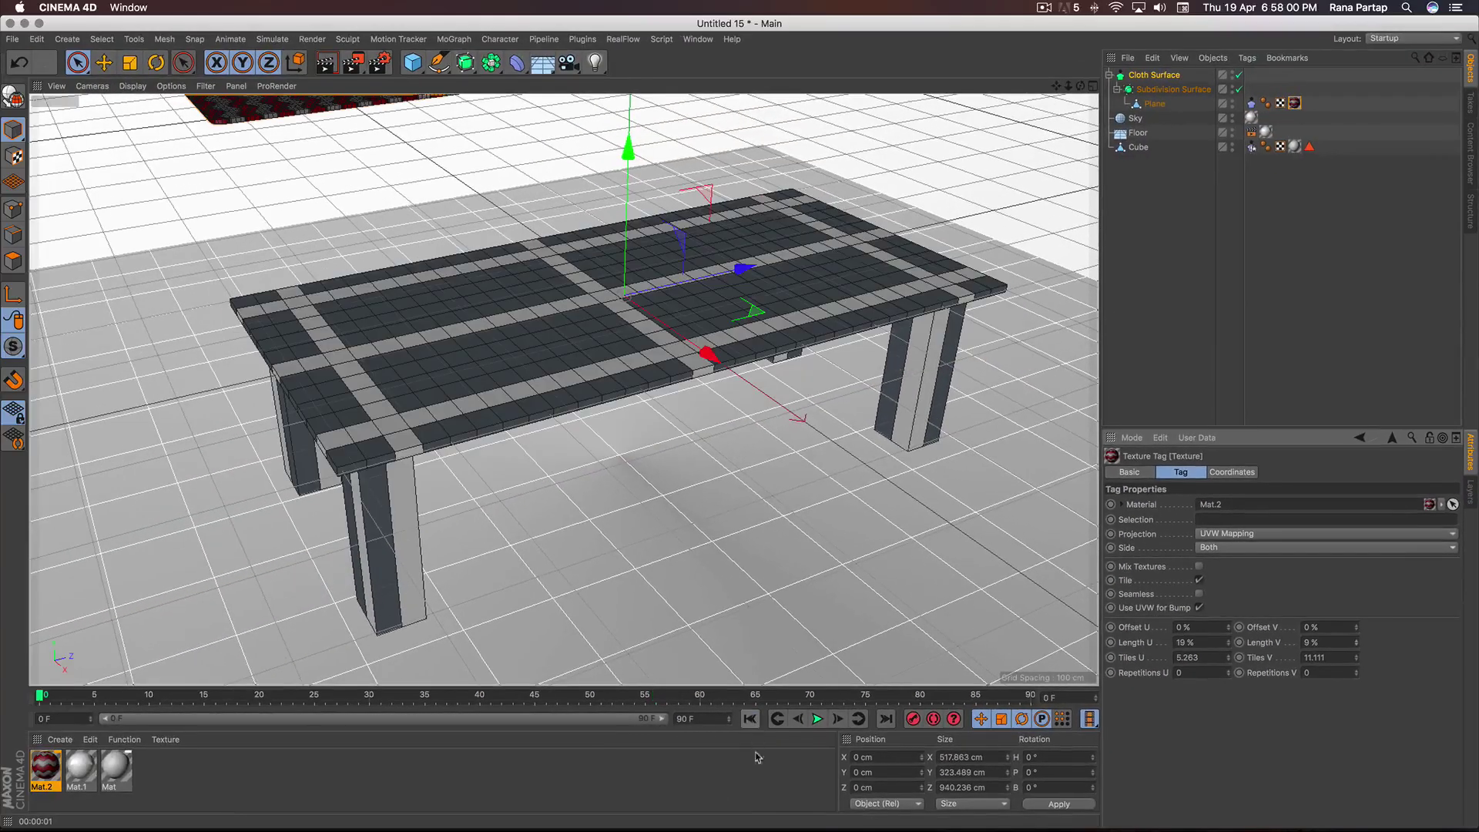
click(817, 718)
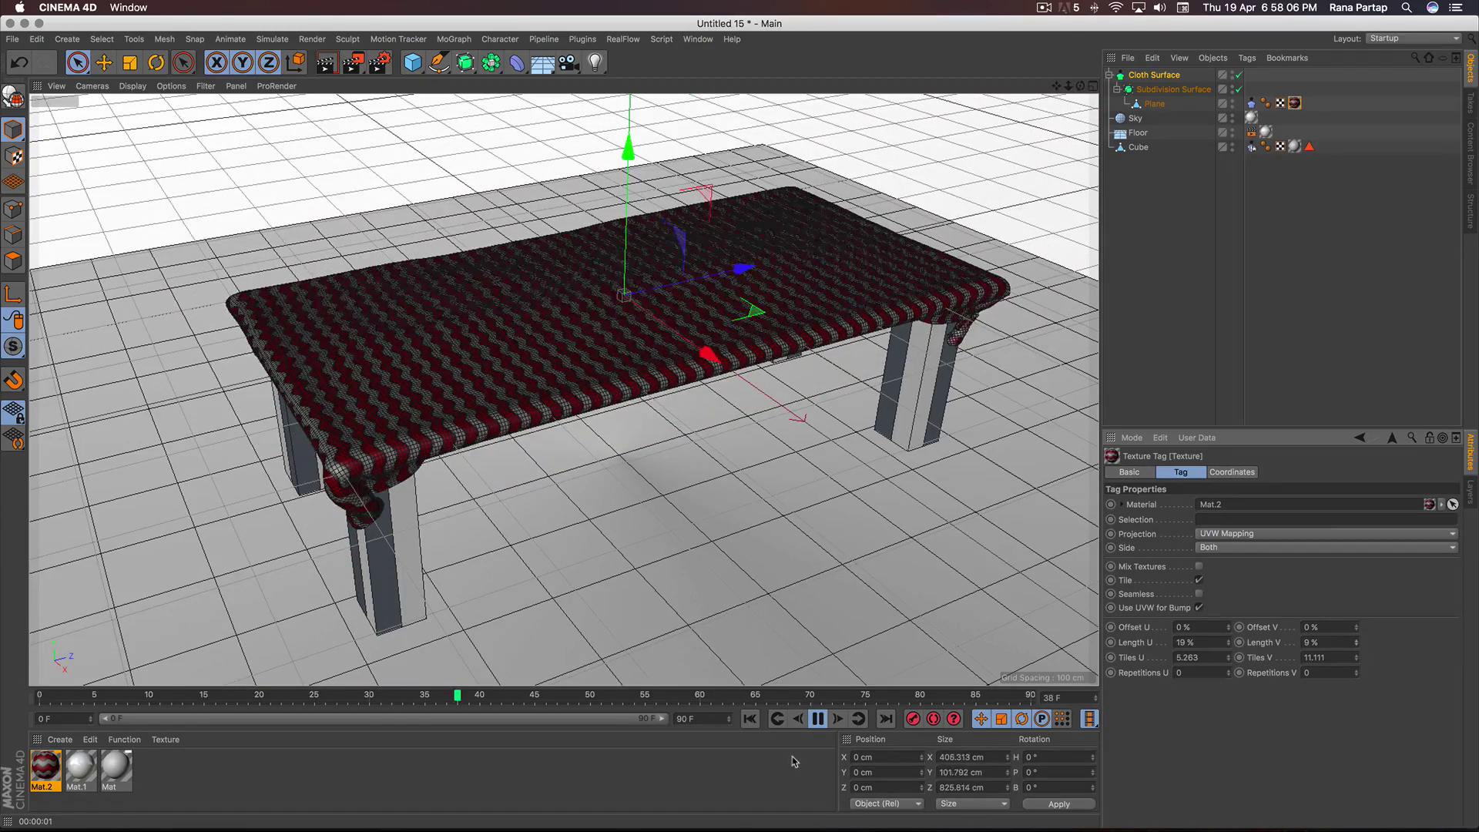
click(818, 718)
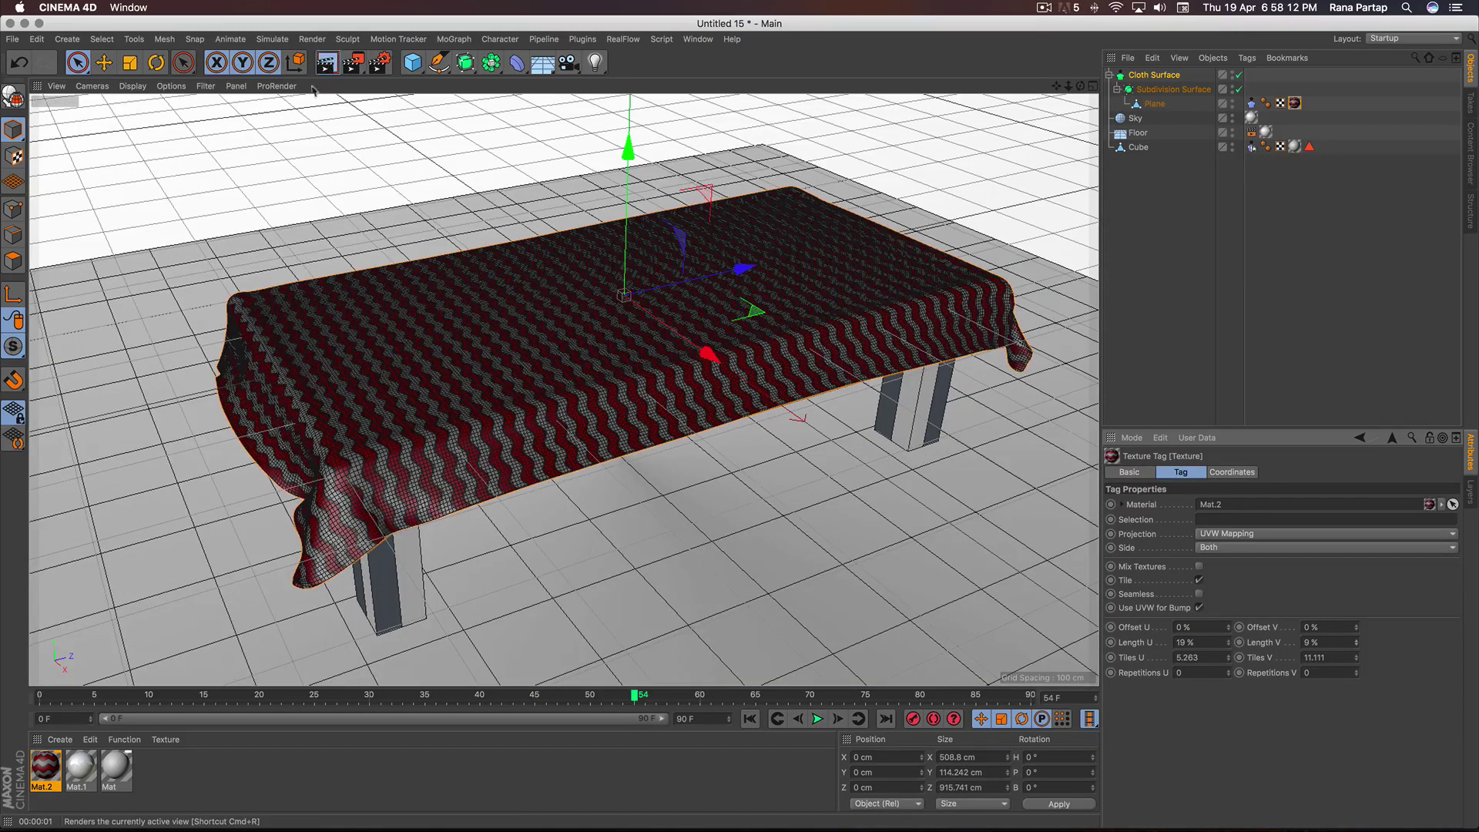
key(super+r)
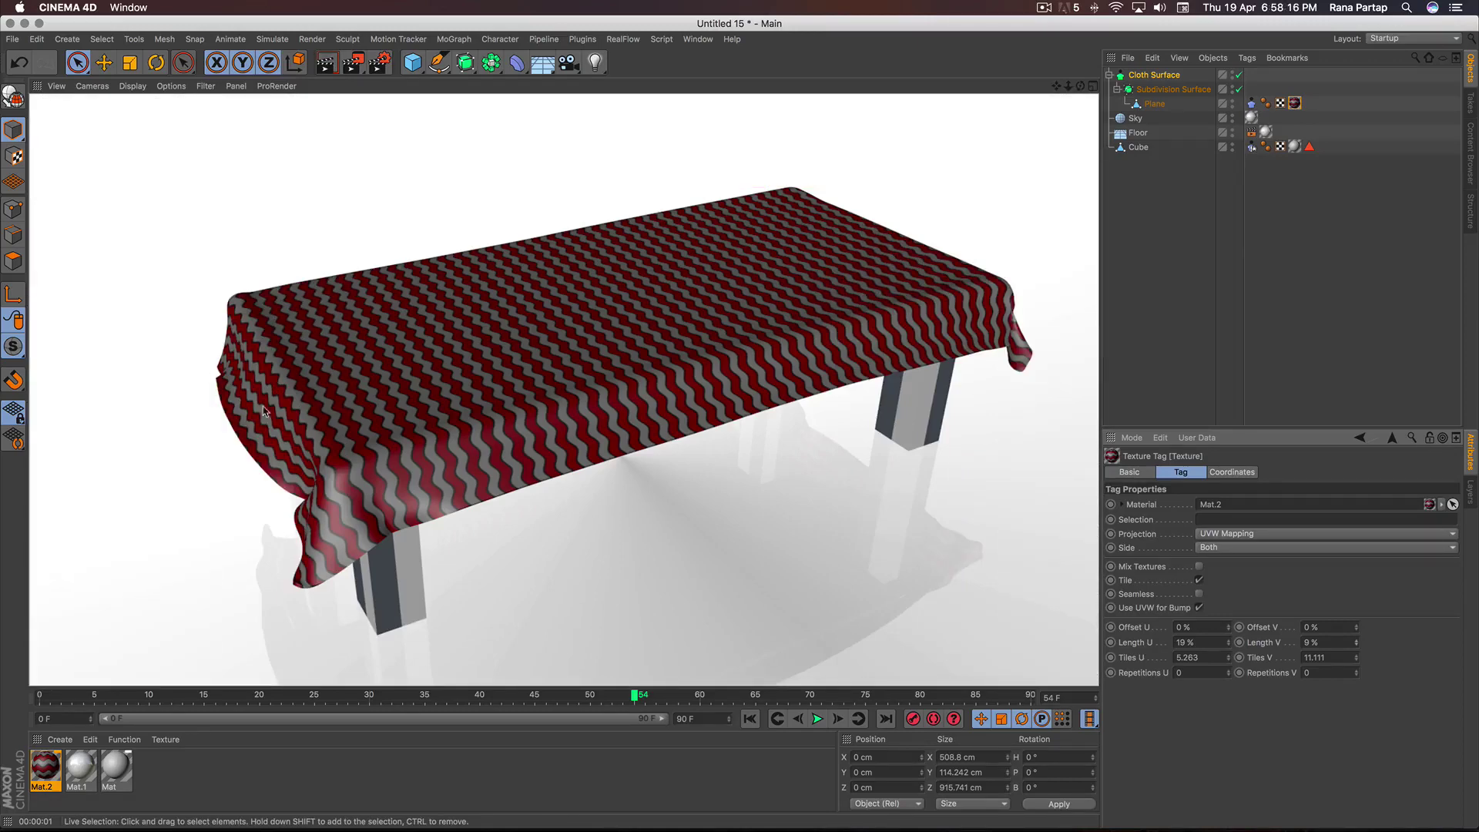
click(817, 719)
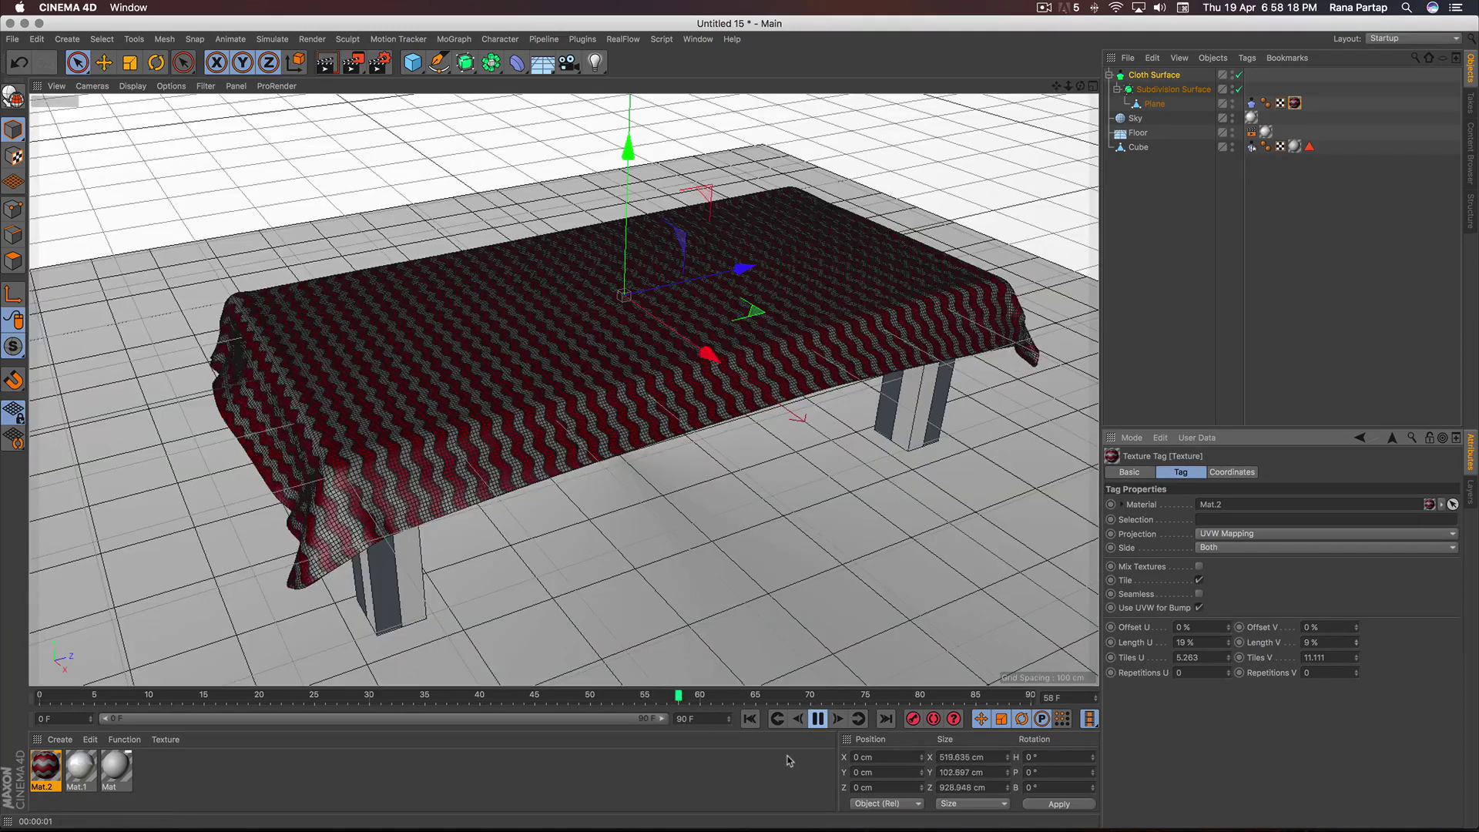
click(818, 718)
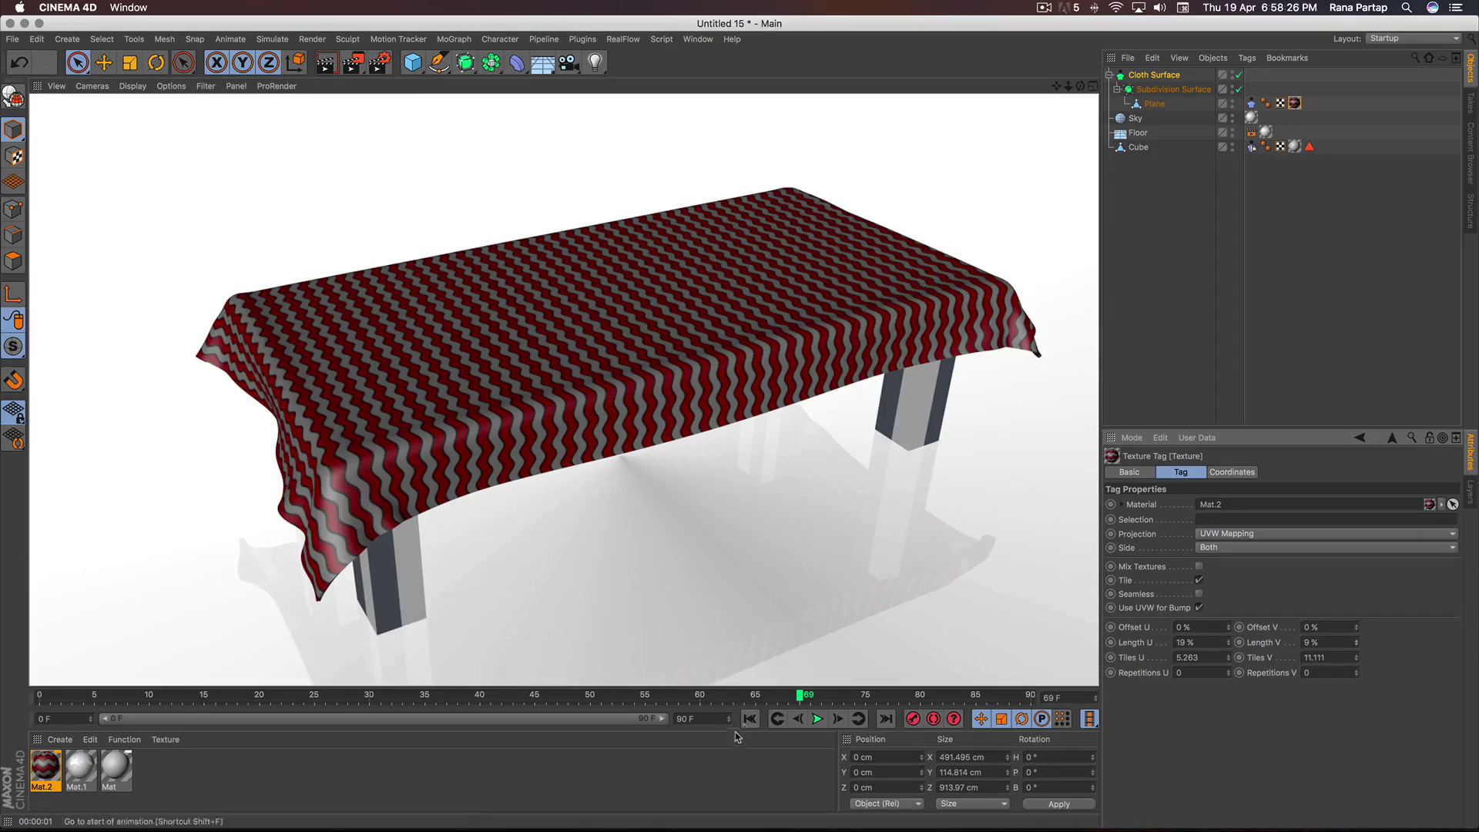
Restart the cloth simulation from the first frame, pause it at frame 72, and render the view
click(750, 719)
click(817, 719)
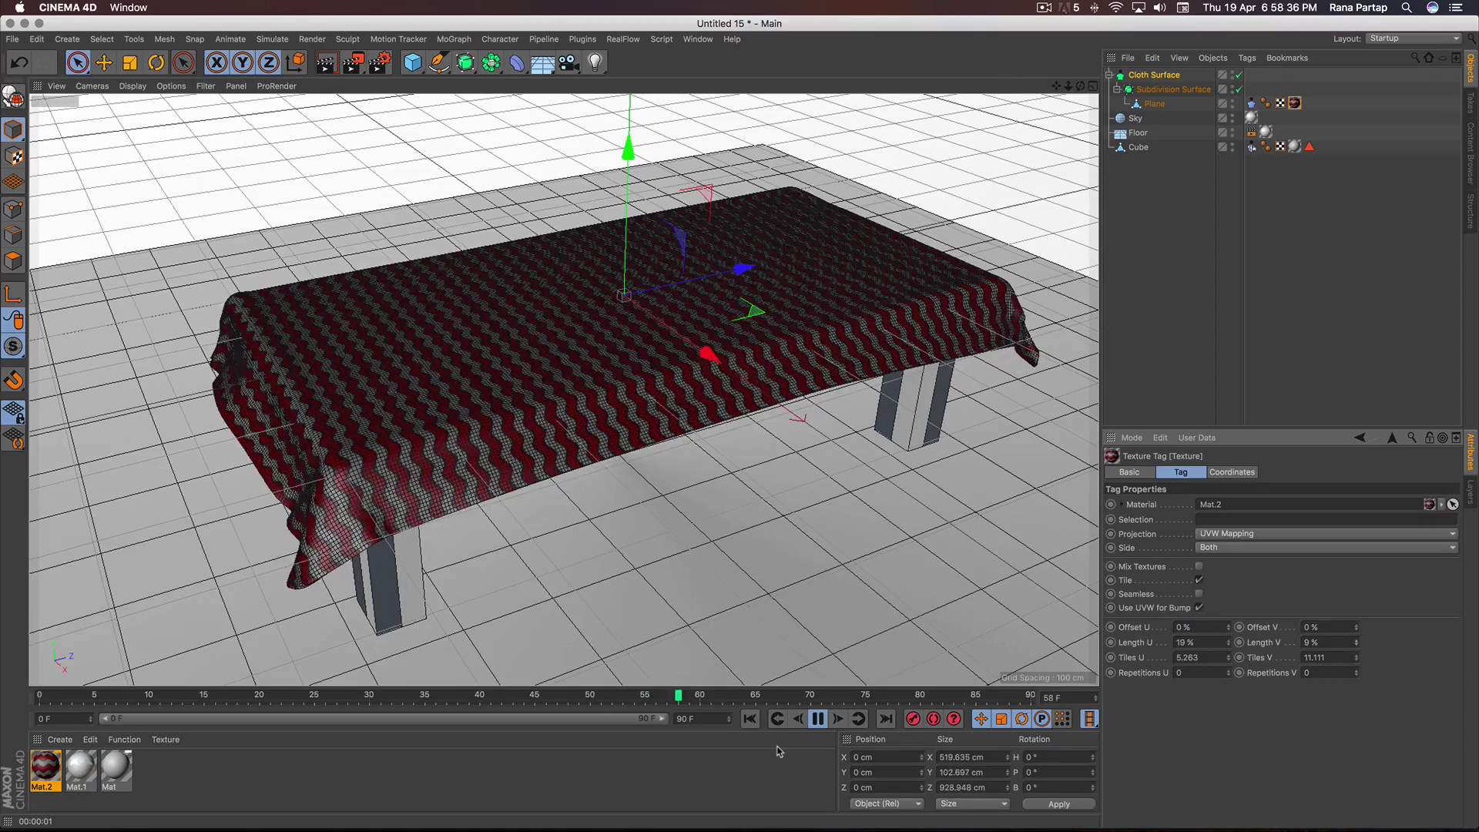
click(817, 719)
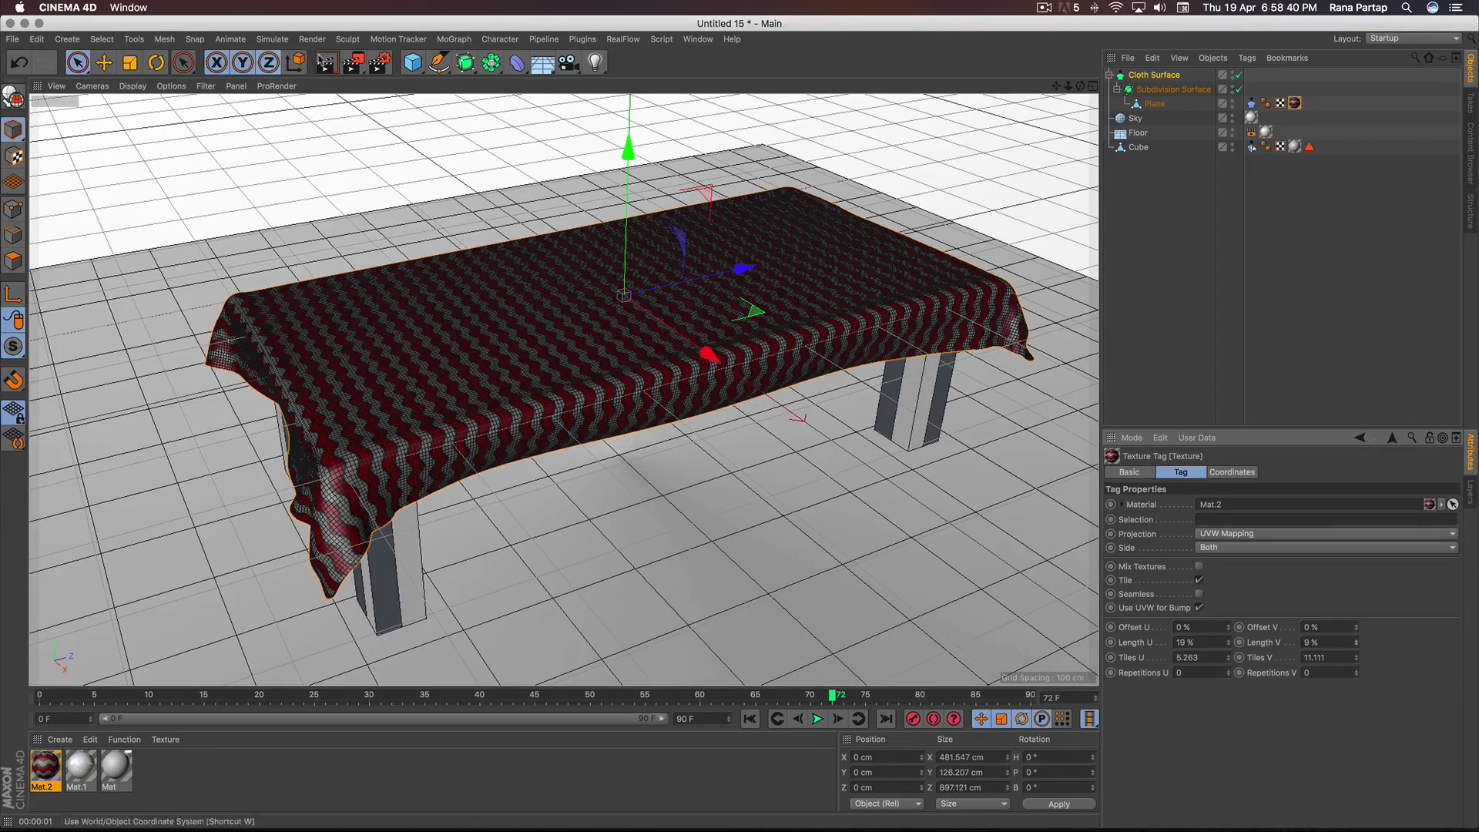
click(326, 62)
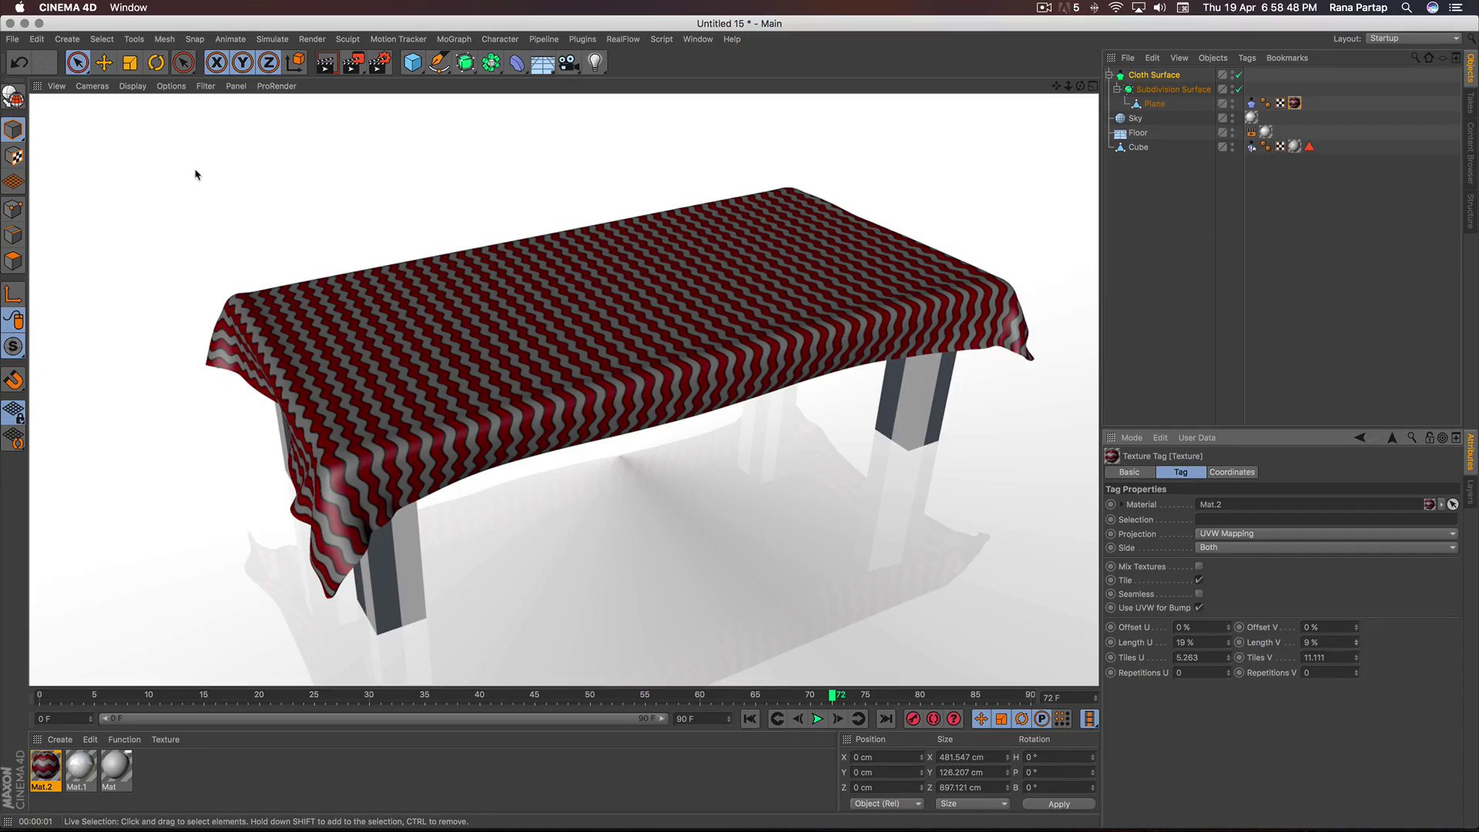
Play the cloth simulation again from the first frame, pause it at frame 53, and render the view
click(750, 719)
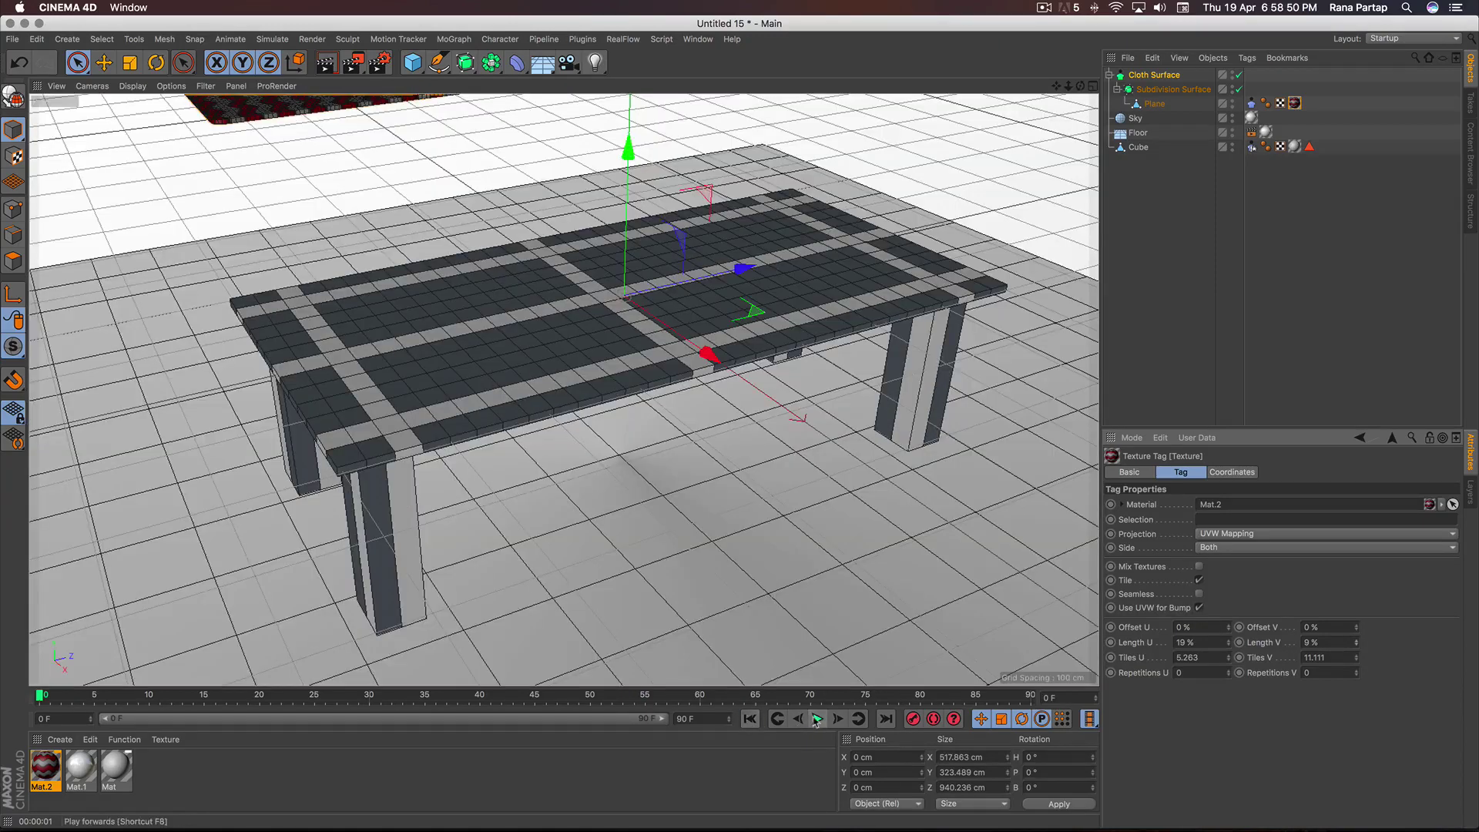
key(F8)
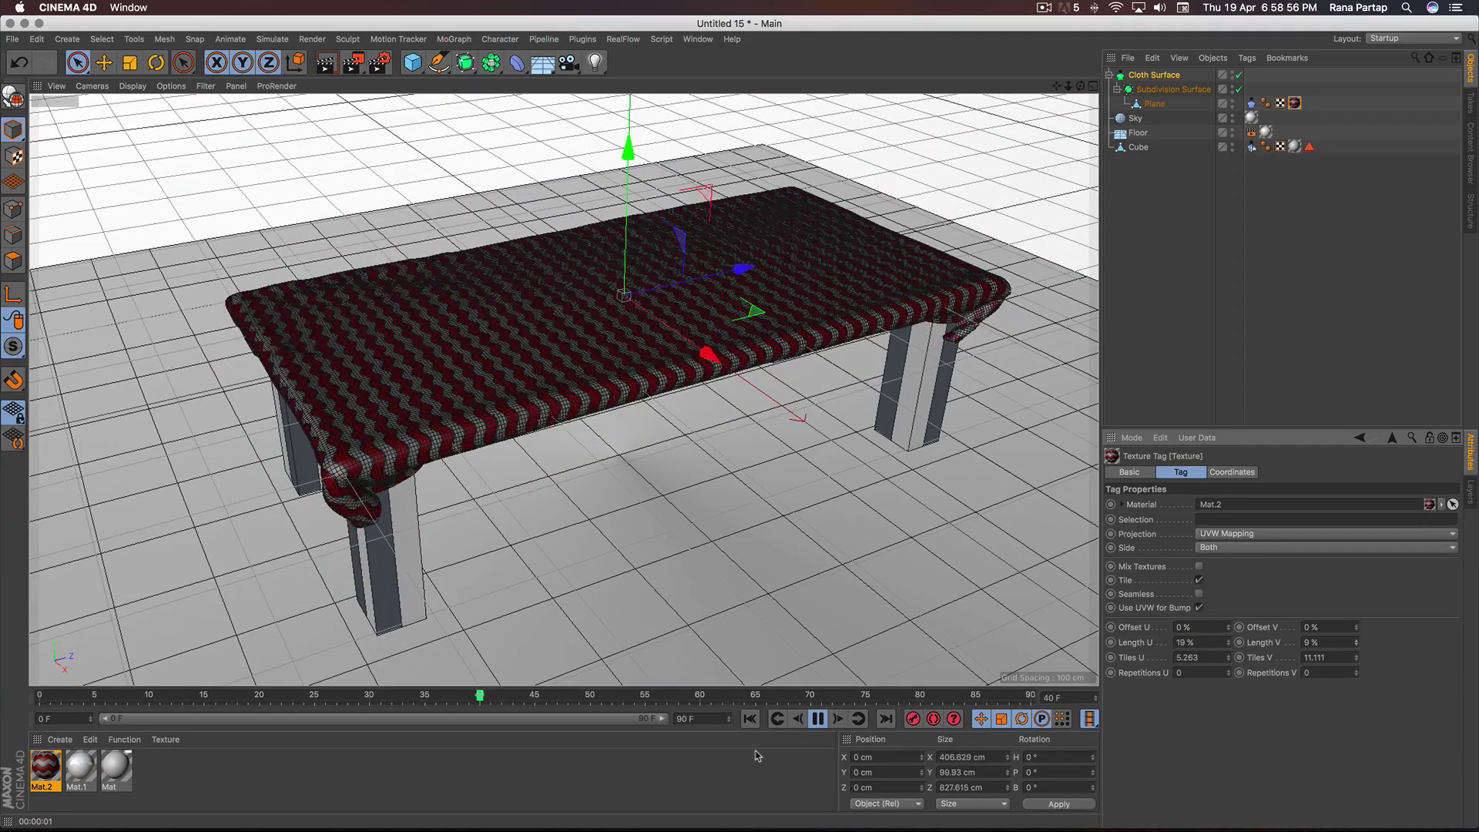
click(818, 718)
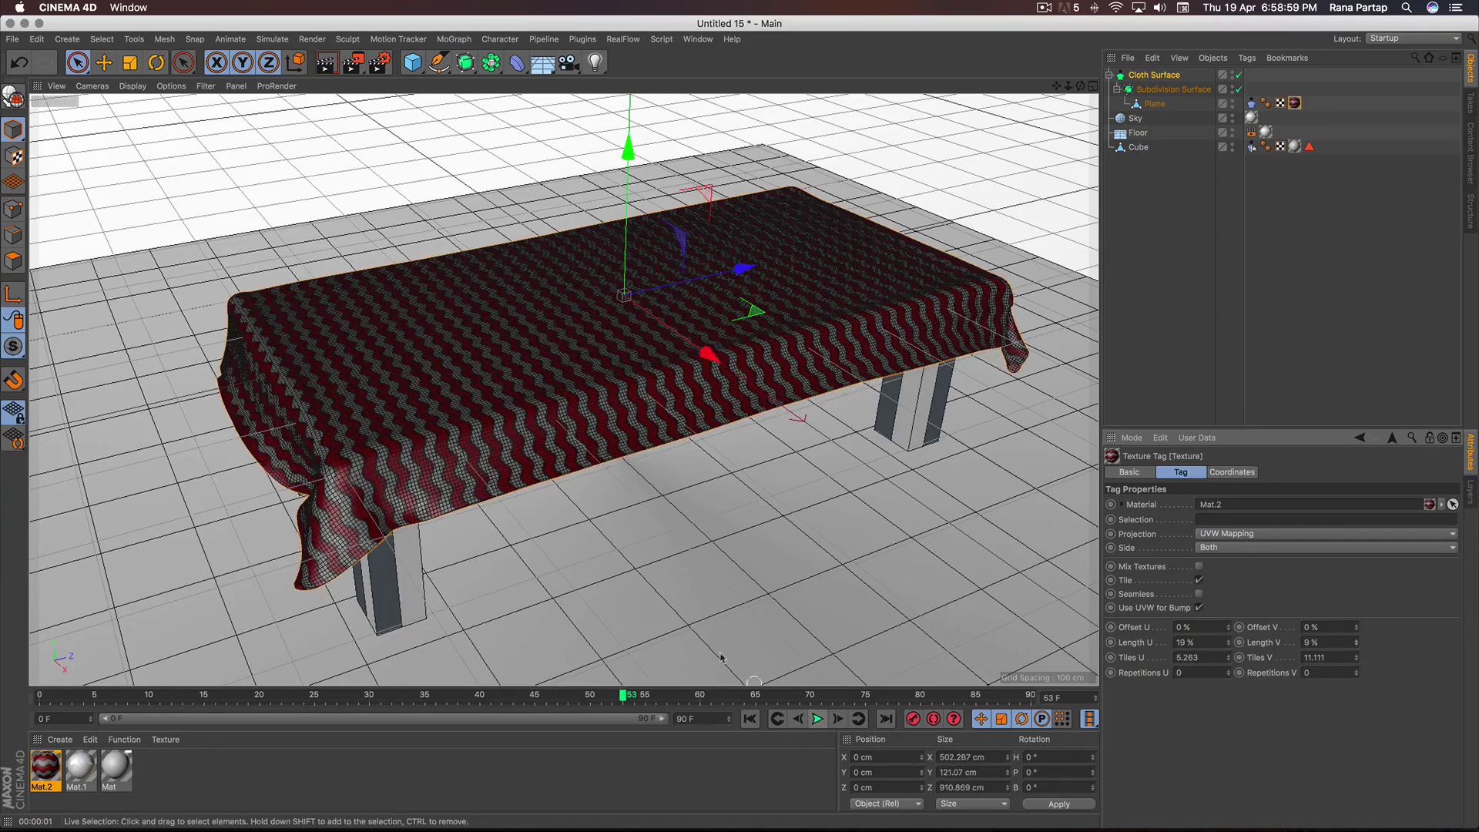
click(326, 61)
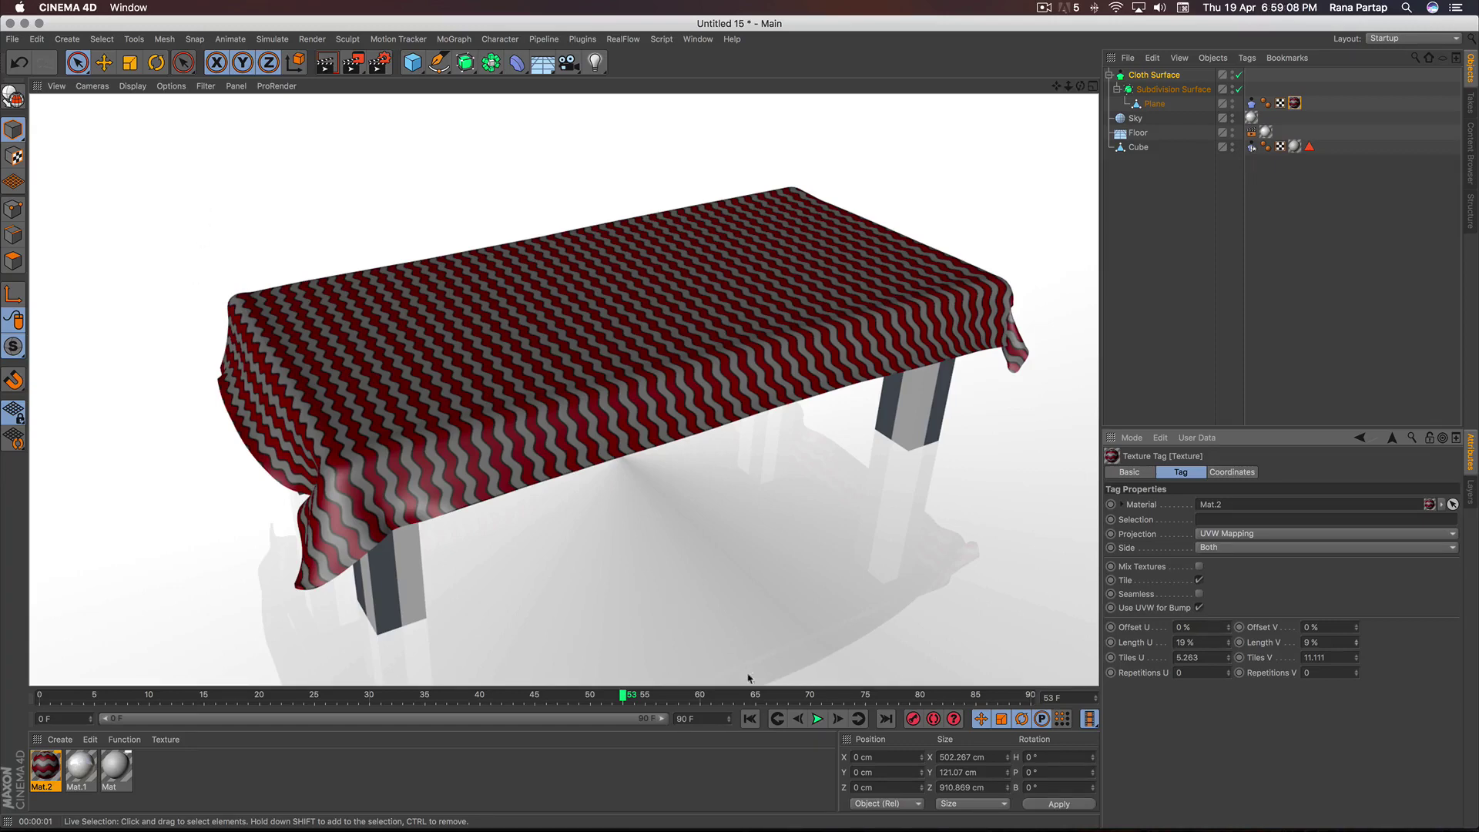
Continue the cloth simulation to frame 67 and render the draped table from a slightly lower, rotated viewpoint
click(817, 719)
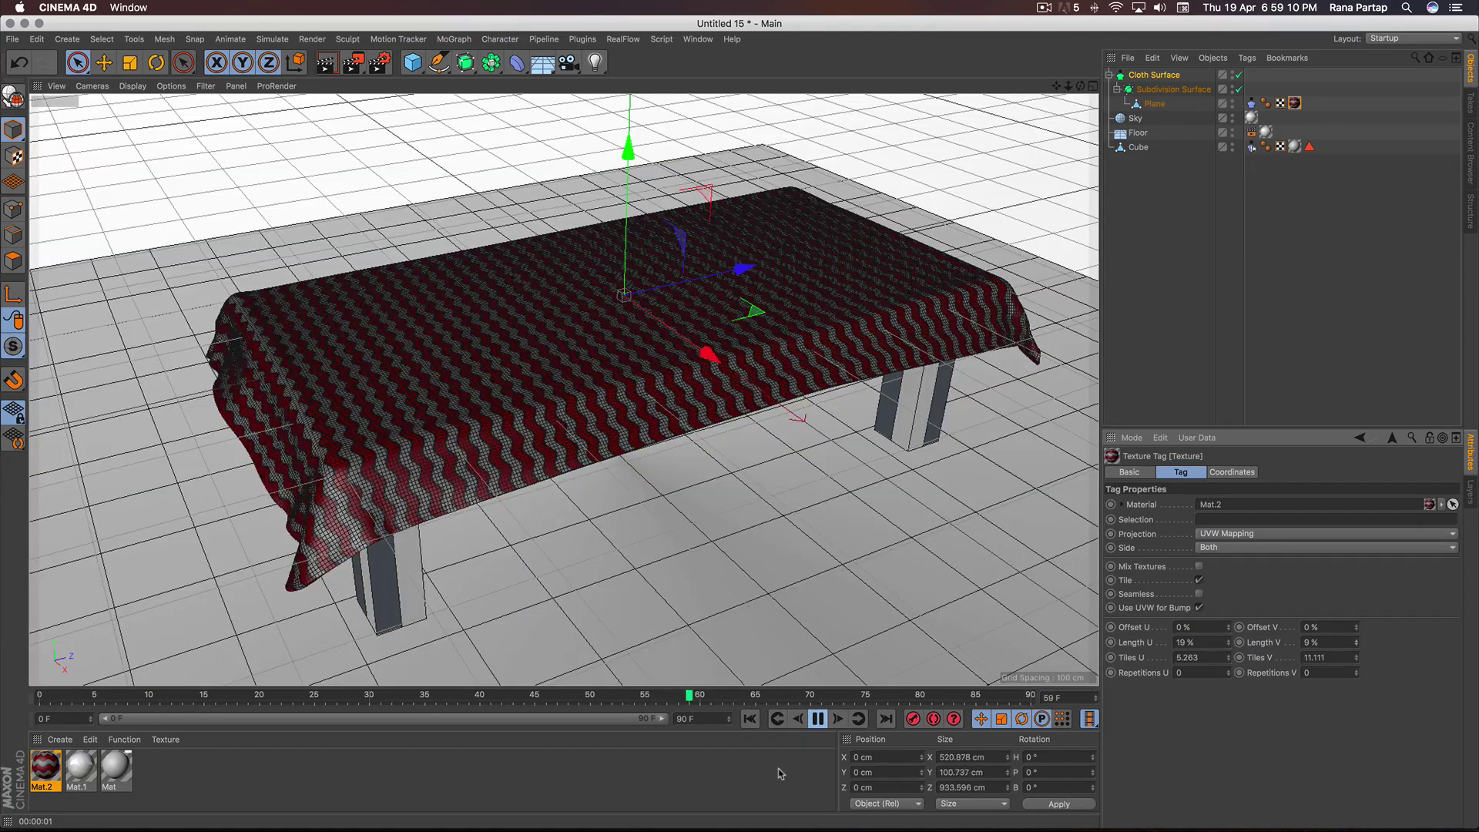
click(817, 719)
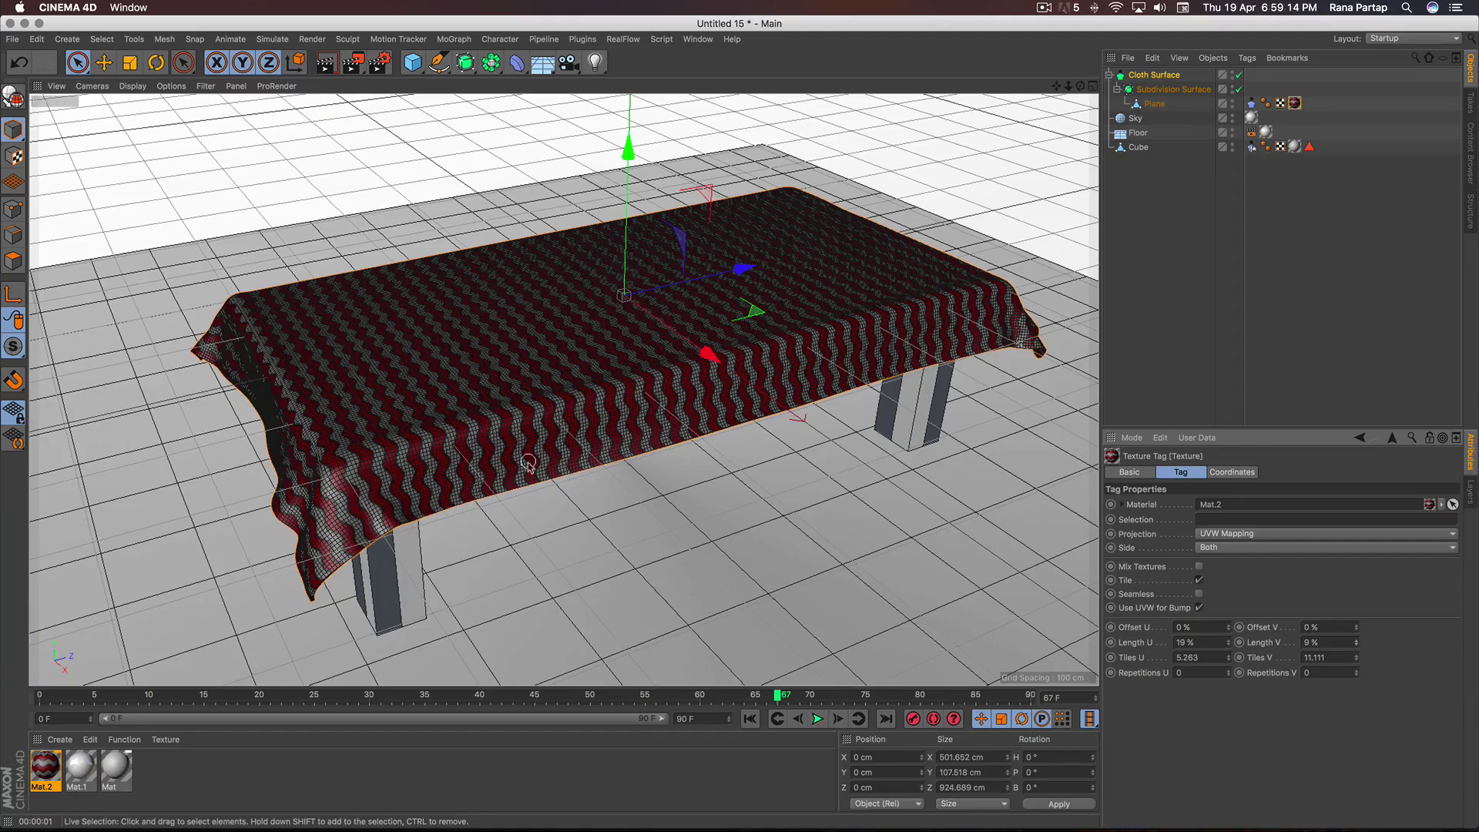
alt+drag(552, 423, 586, 383)
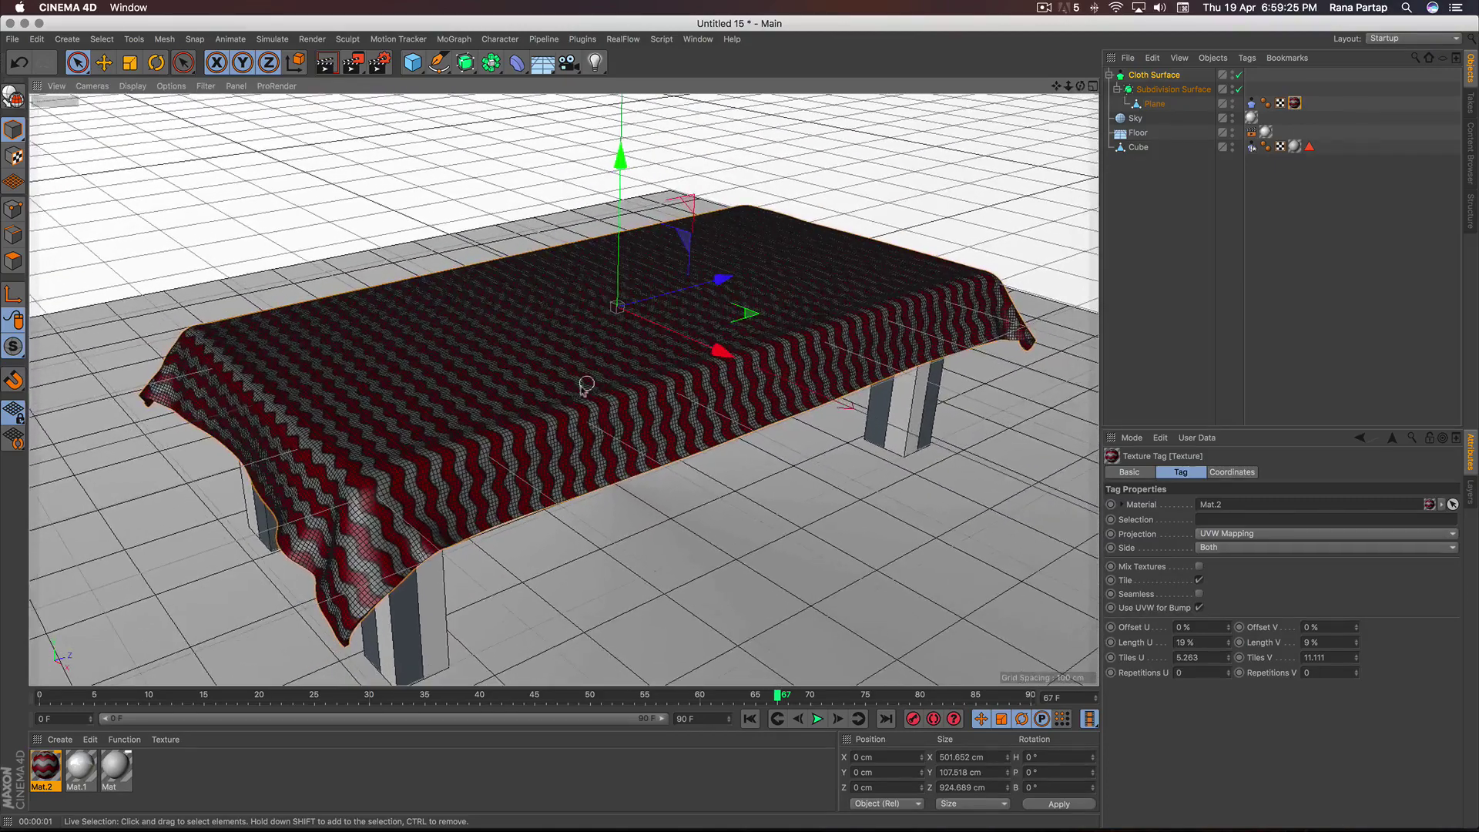
click(325, 62)
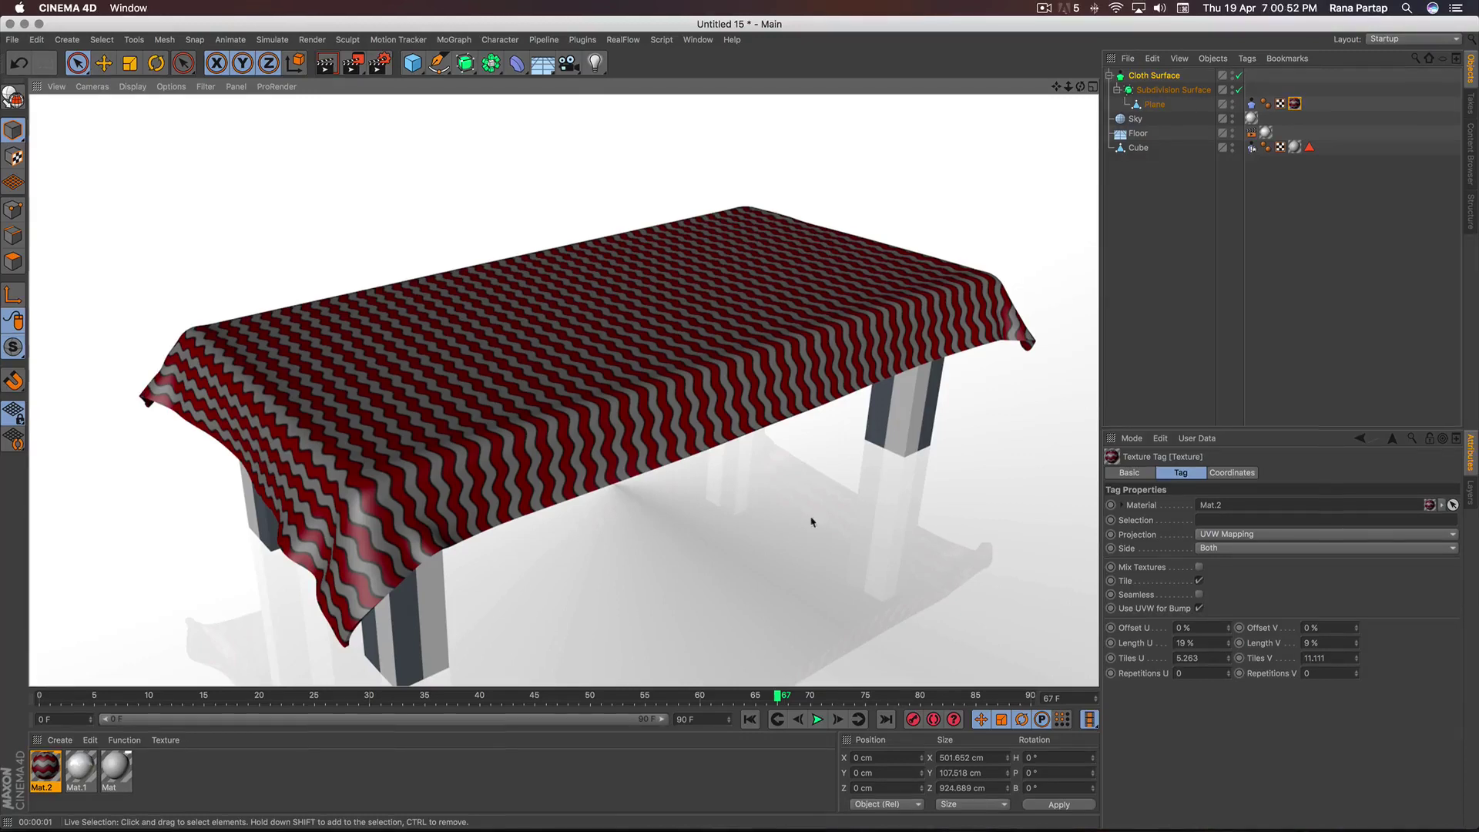
Add The Illuminati light rig from the MMG - The Illuminati preset library to the scene
click(697, 40)
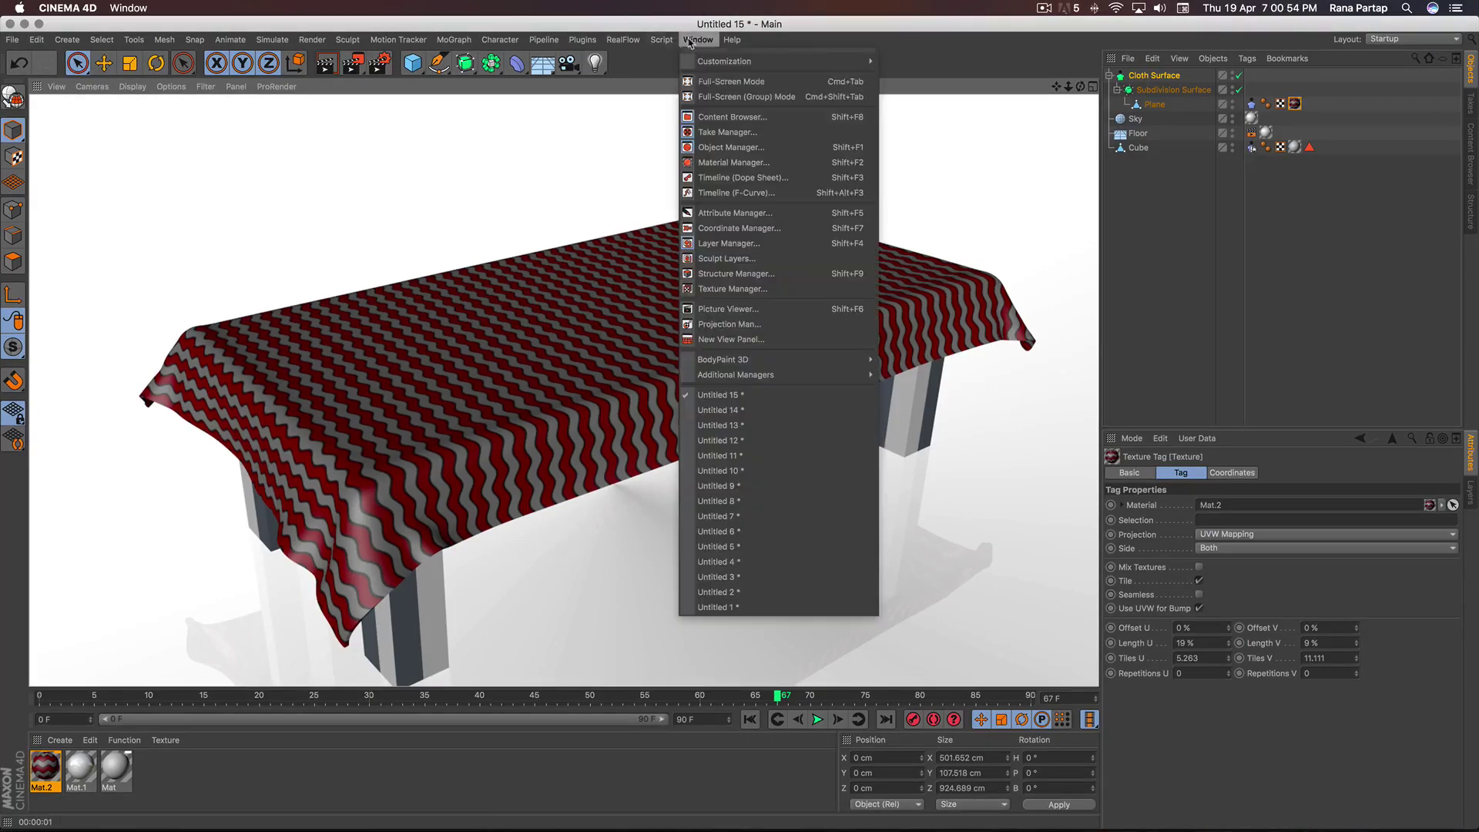
click(743, 117)
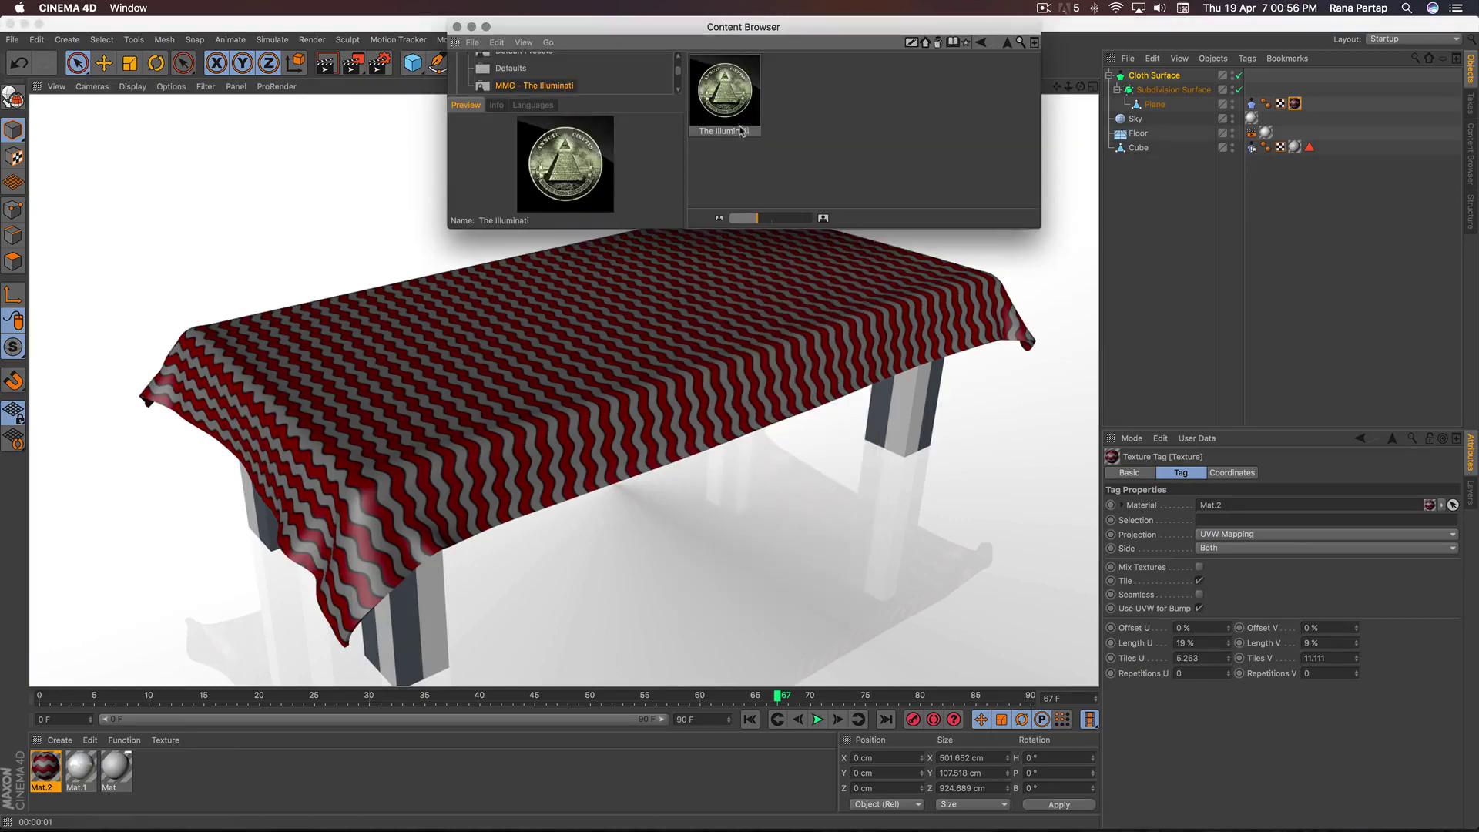
double_click(718, 112)
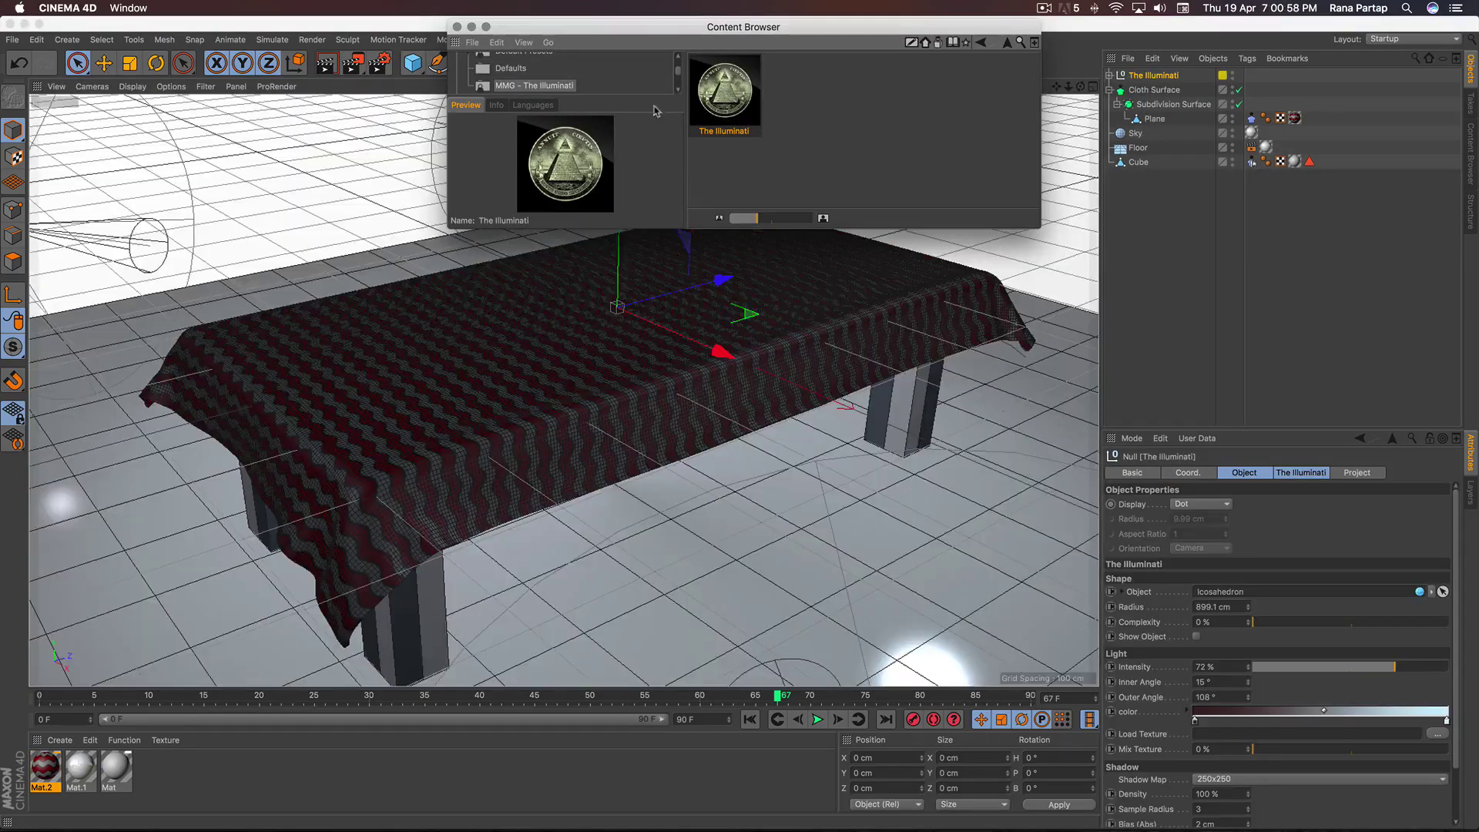
click(456, 27)
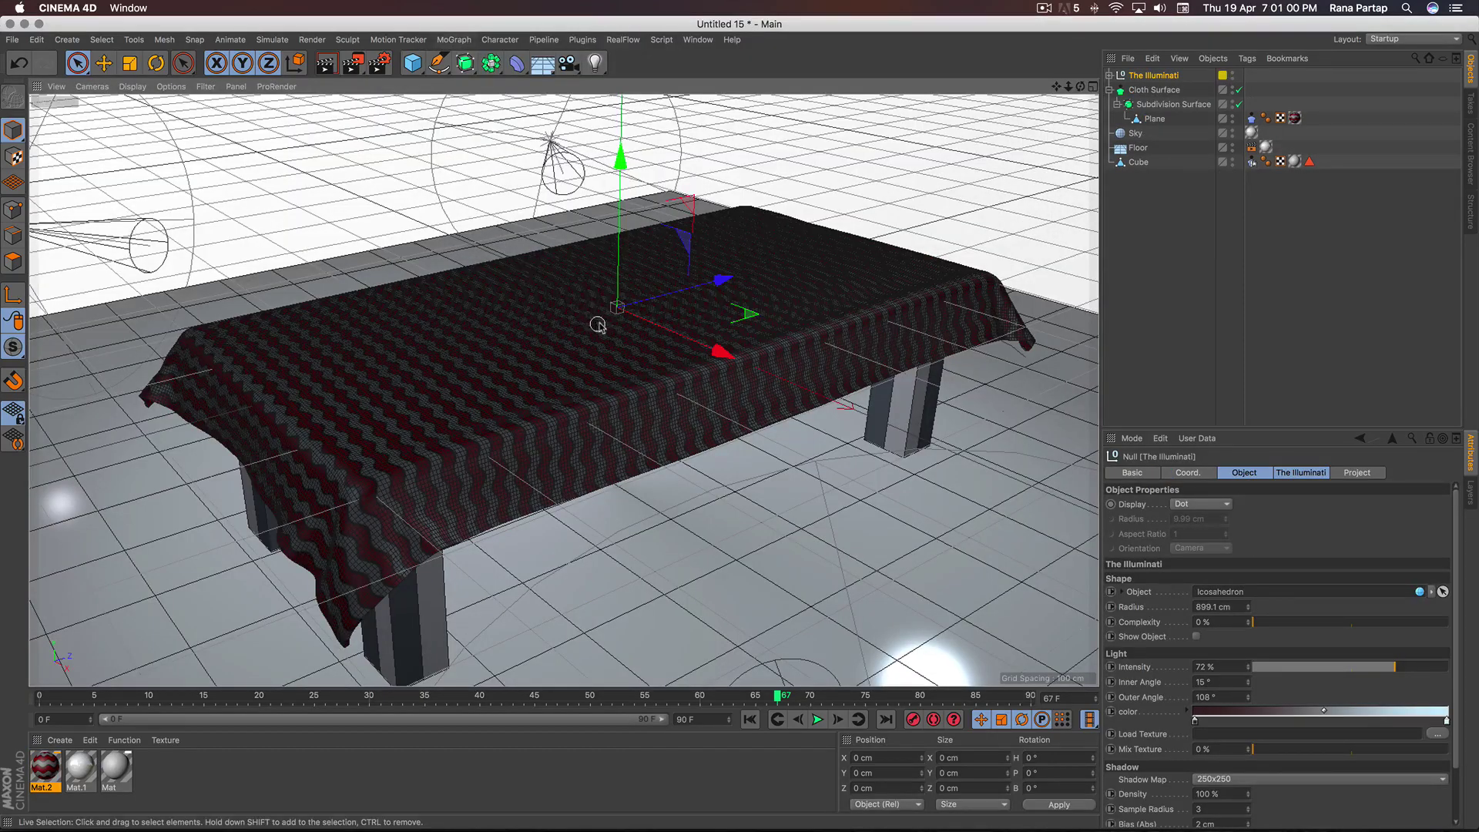
Raise The Illuminati light rig to a Y position of about 138.5 cm, set its intensity to 88%, and render the view
alt+drag(597, 324, 594, 382)
drag(609, 194, 632, 109)
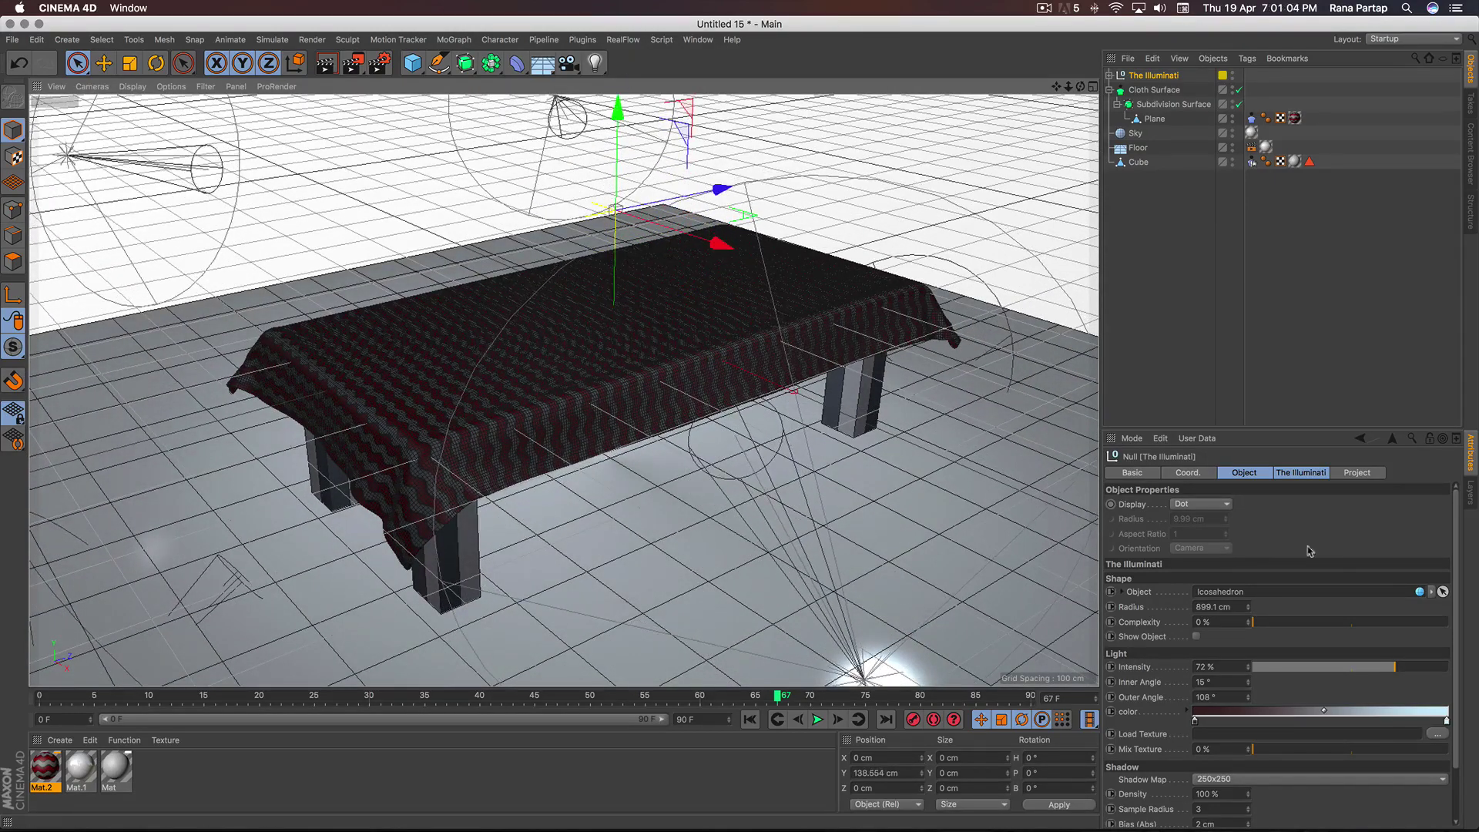
drag(1422, 669, 1427, 670)
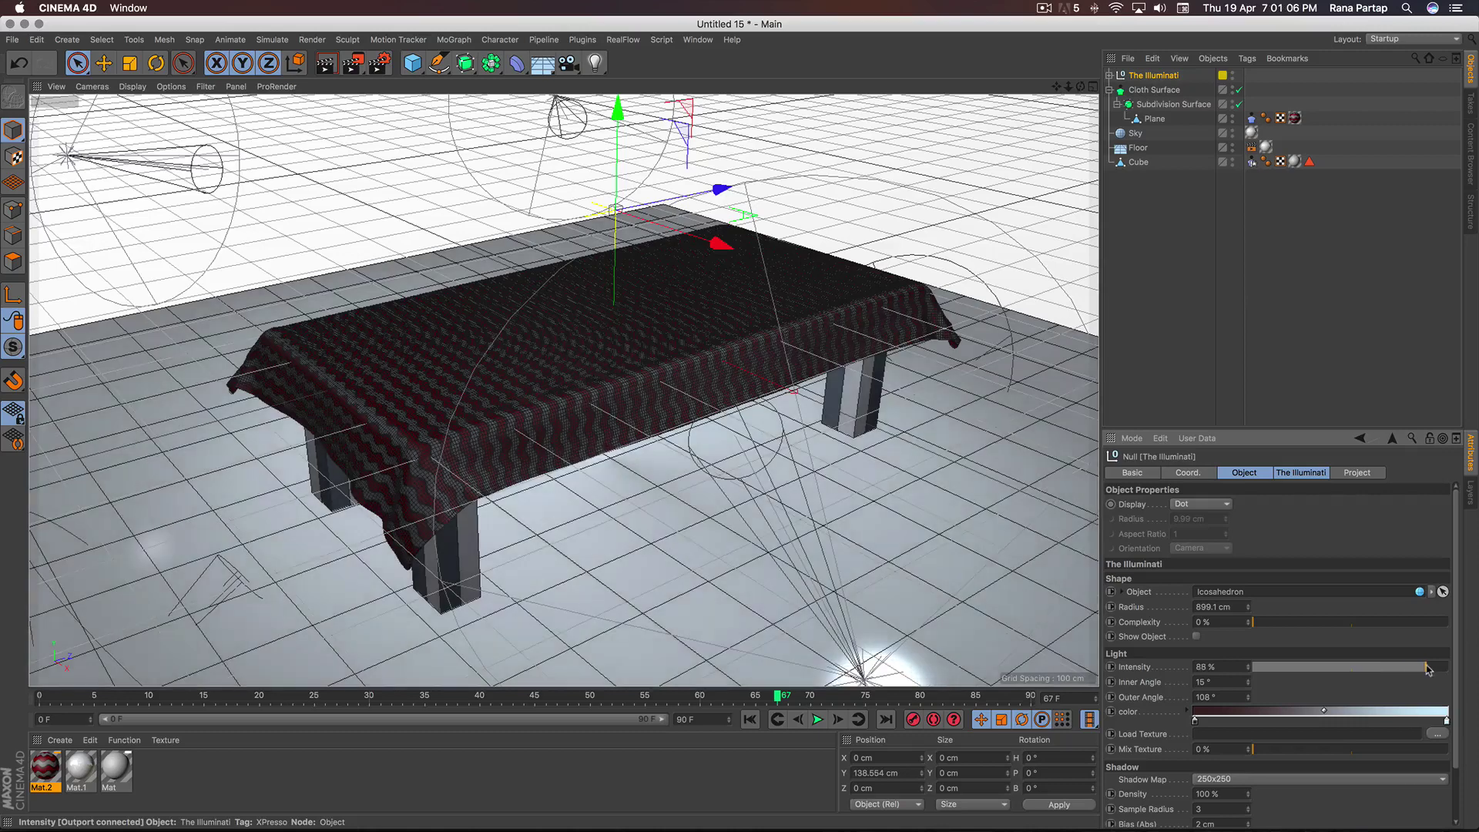
scroll(641, 339, up, 3)
scroll(641, 337, down, 1)
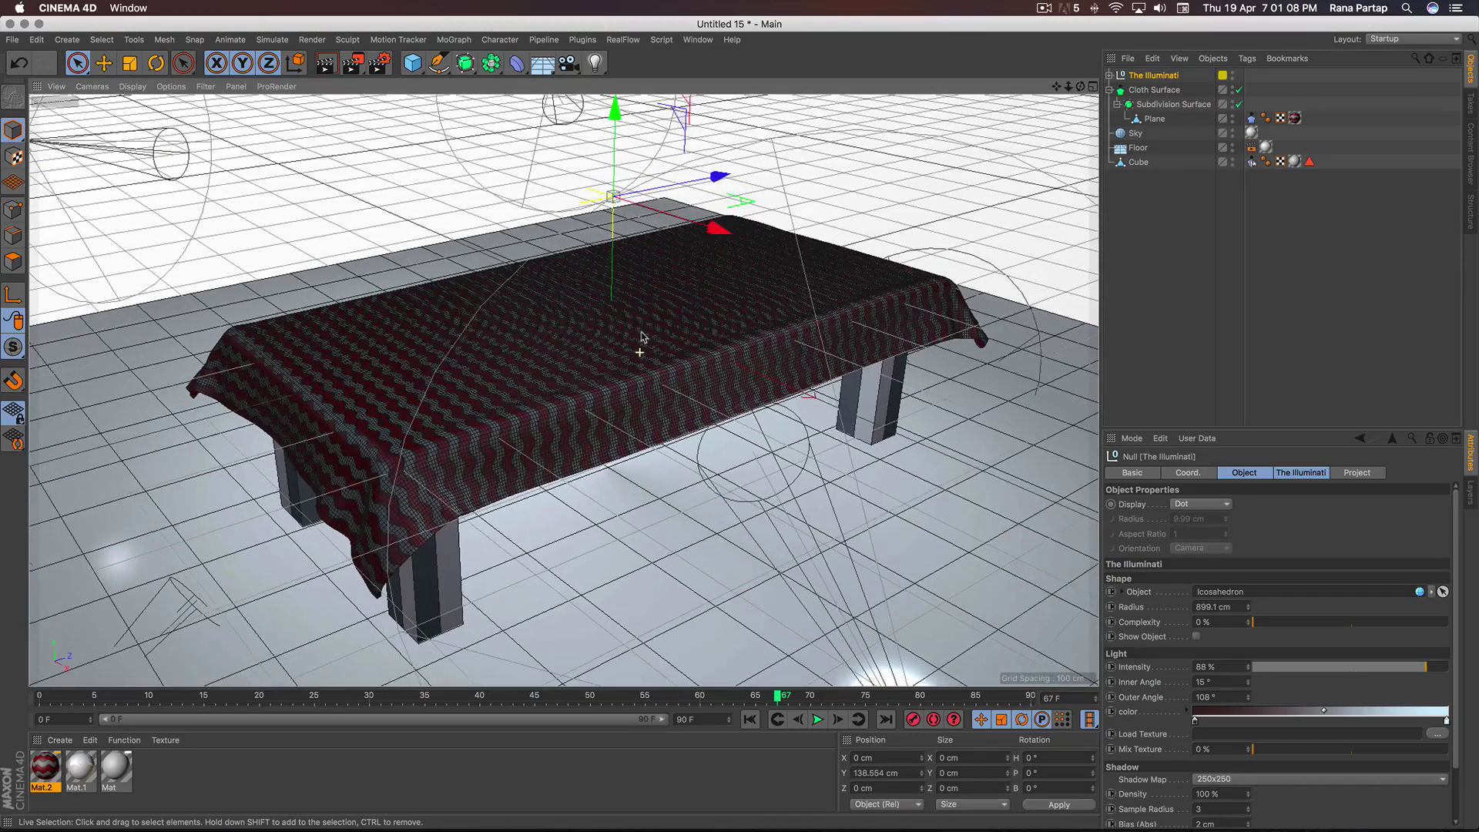
click(325, 63)
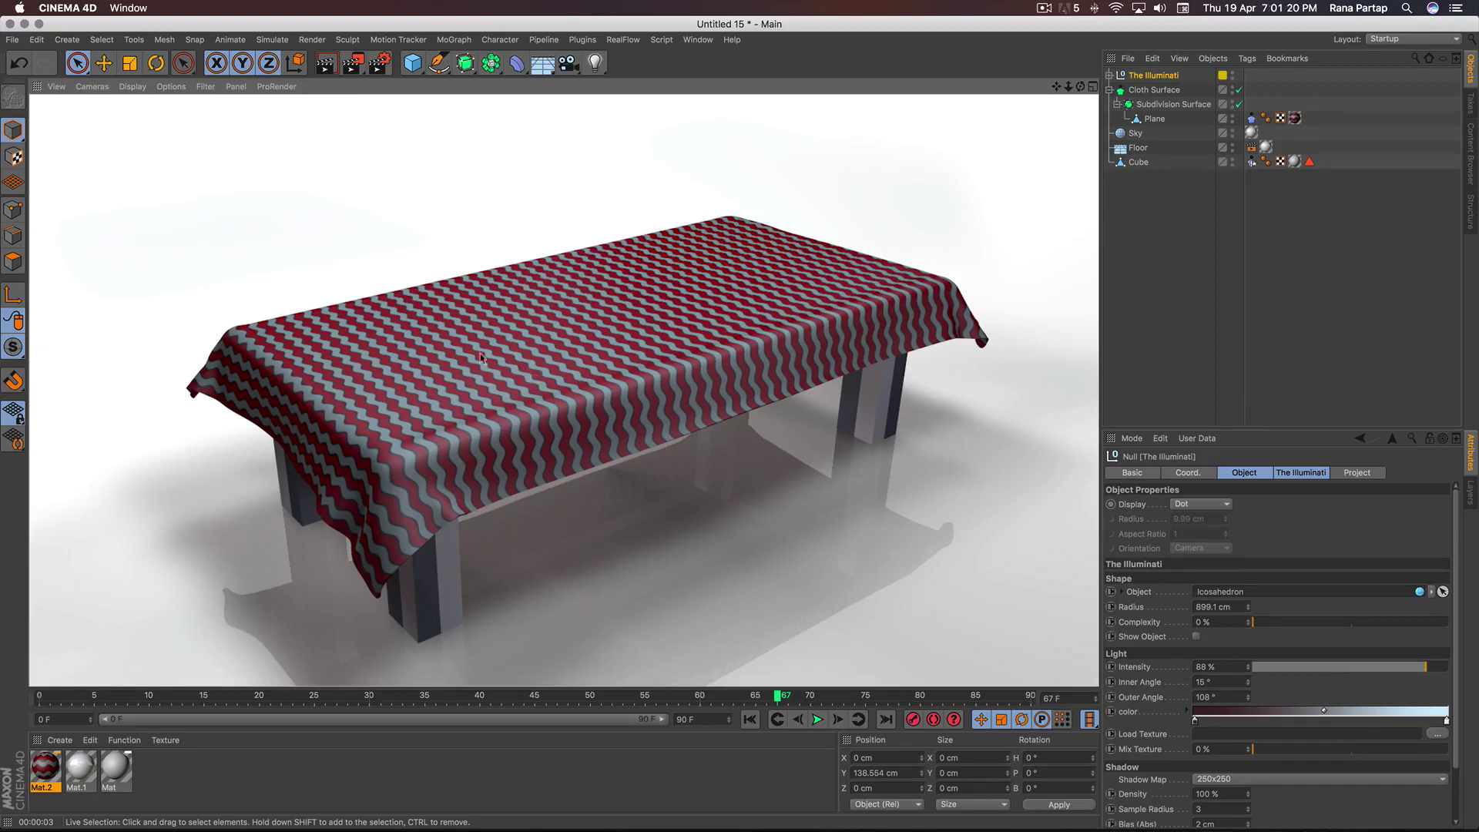
Add the Ambient Occlusion effect to the render settings and render the view
click(379, 63)
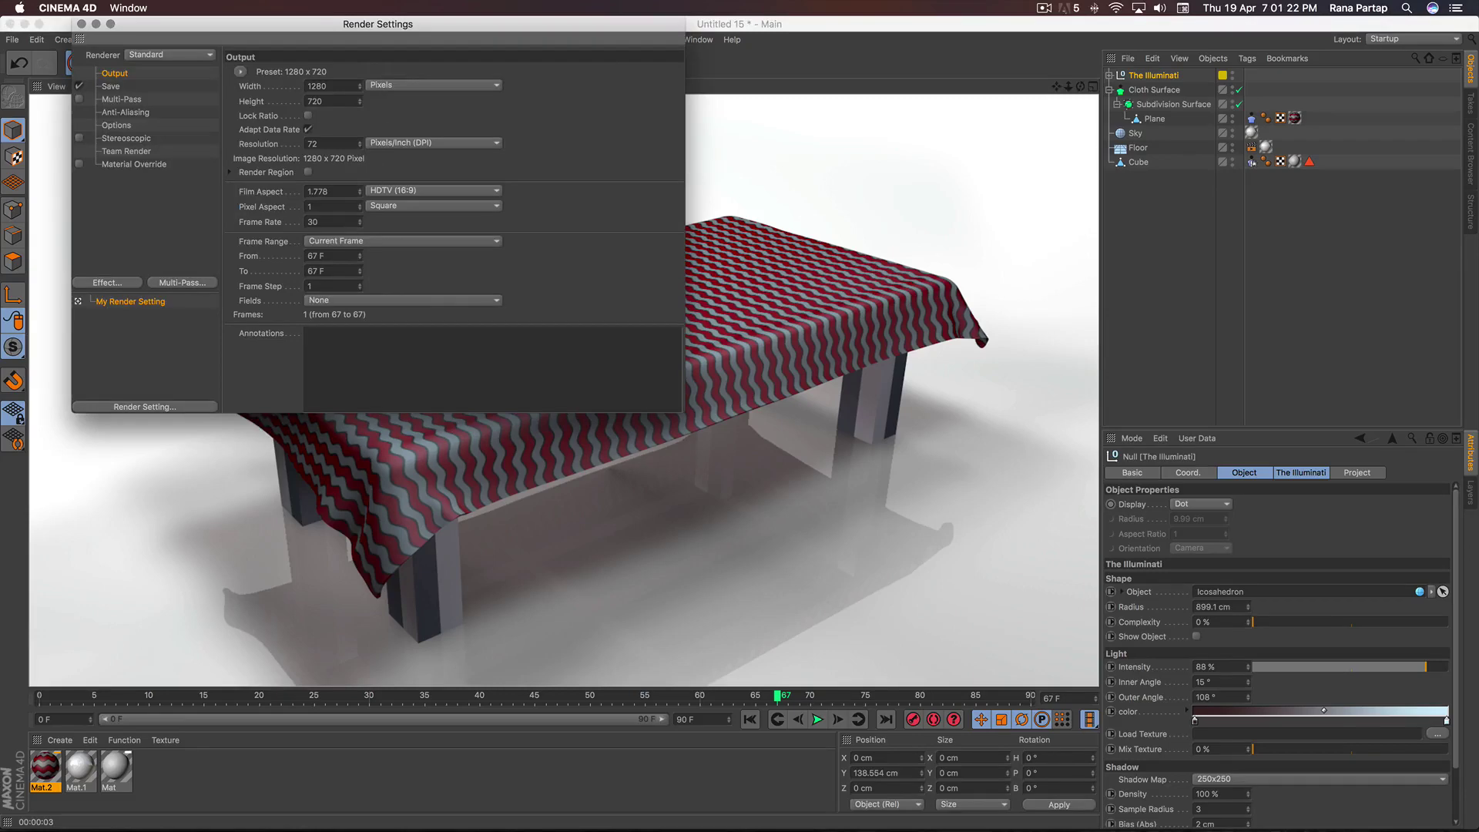
click(127, 282)
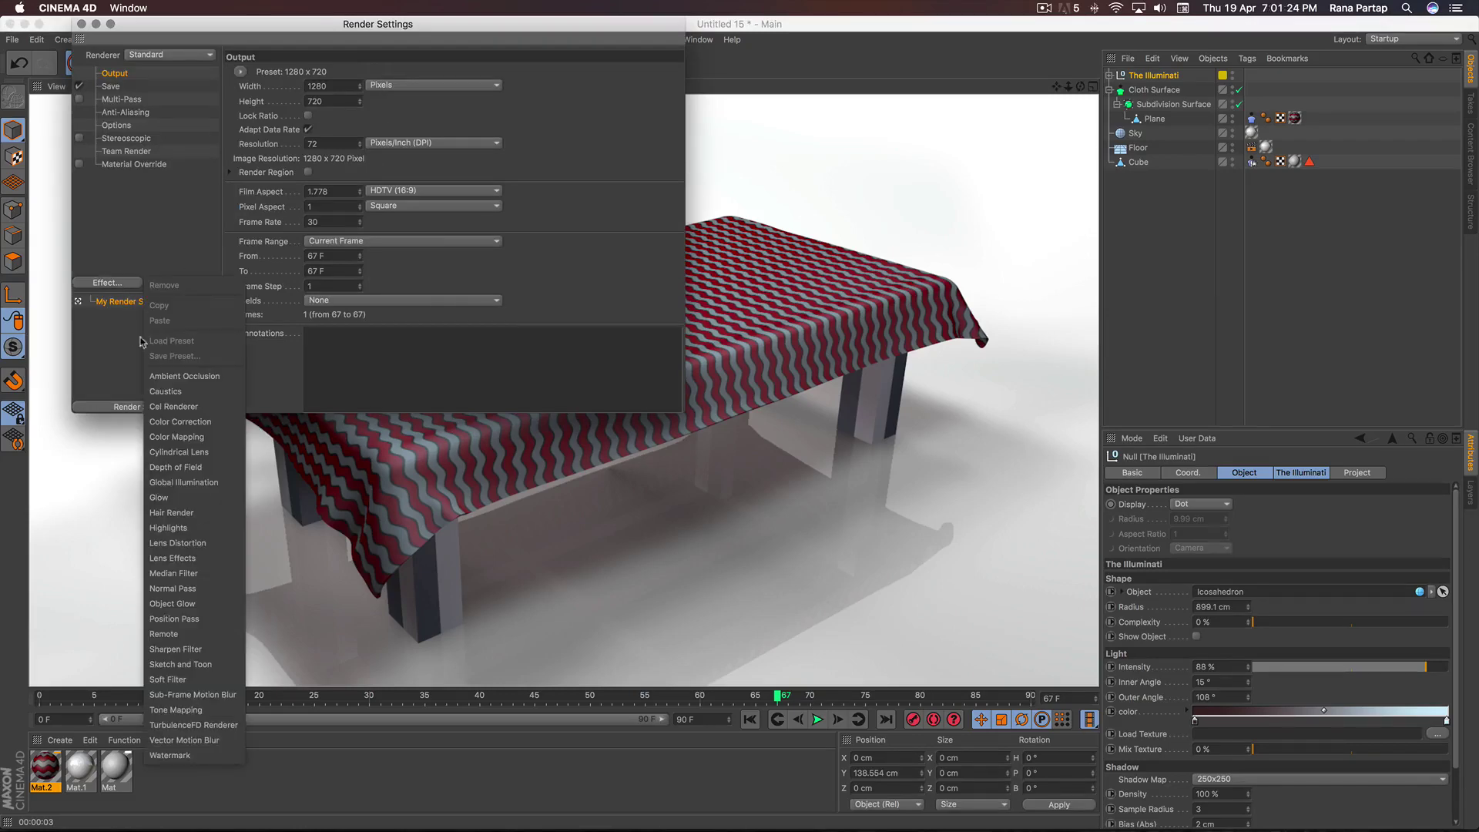
click(218, 376)
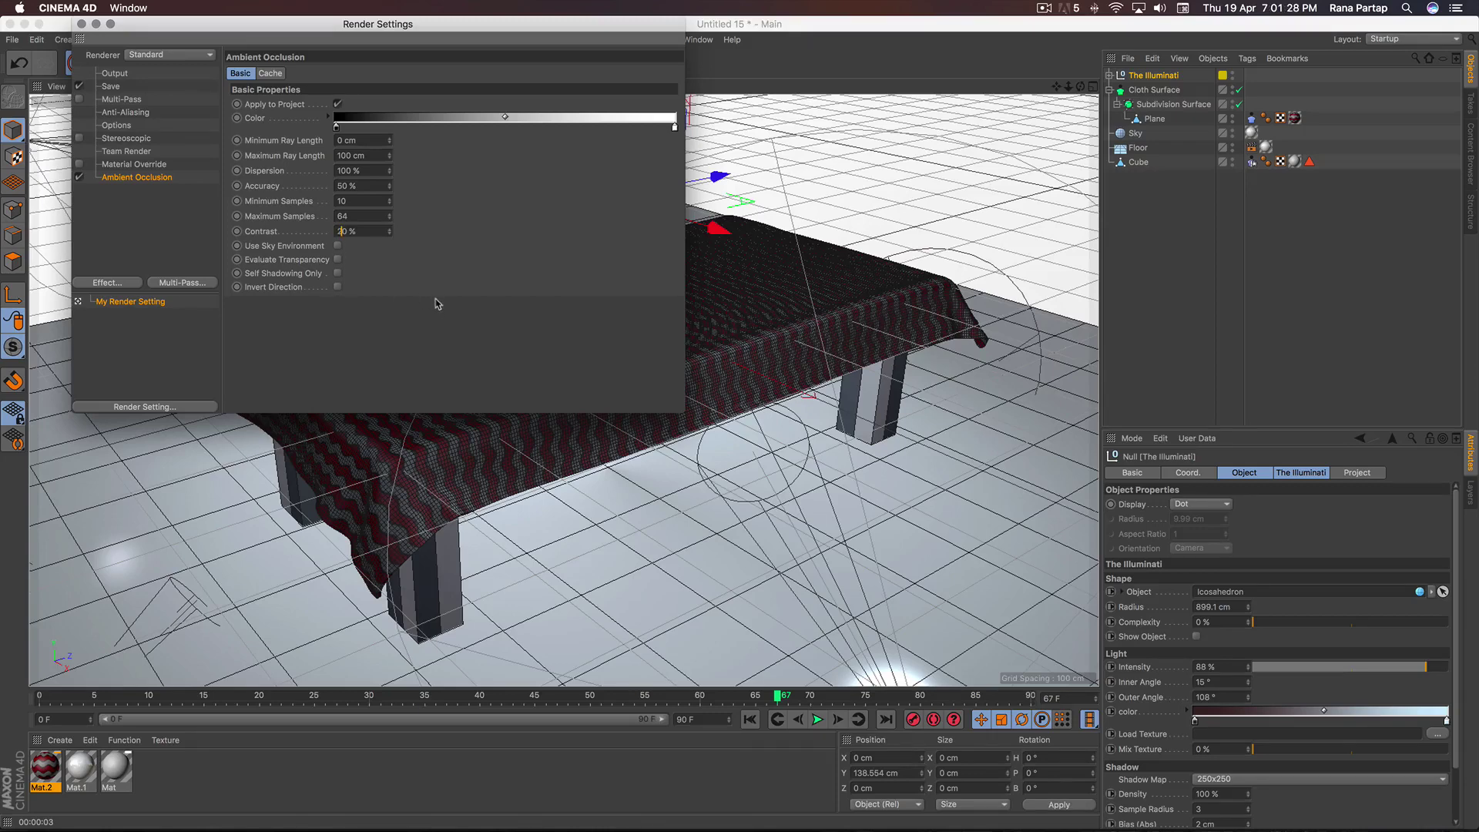
click(81, 24)
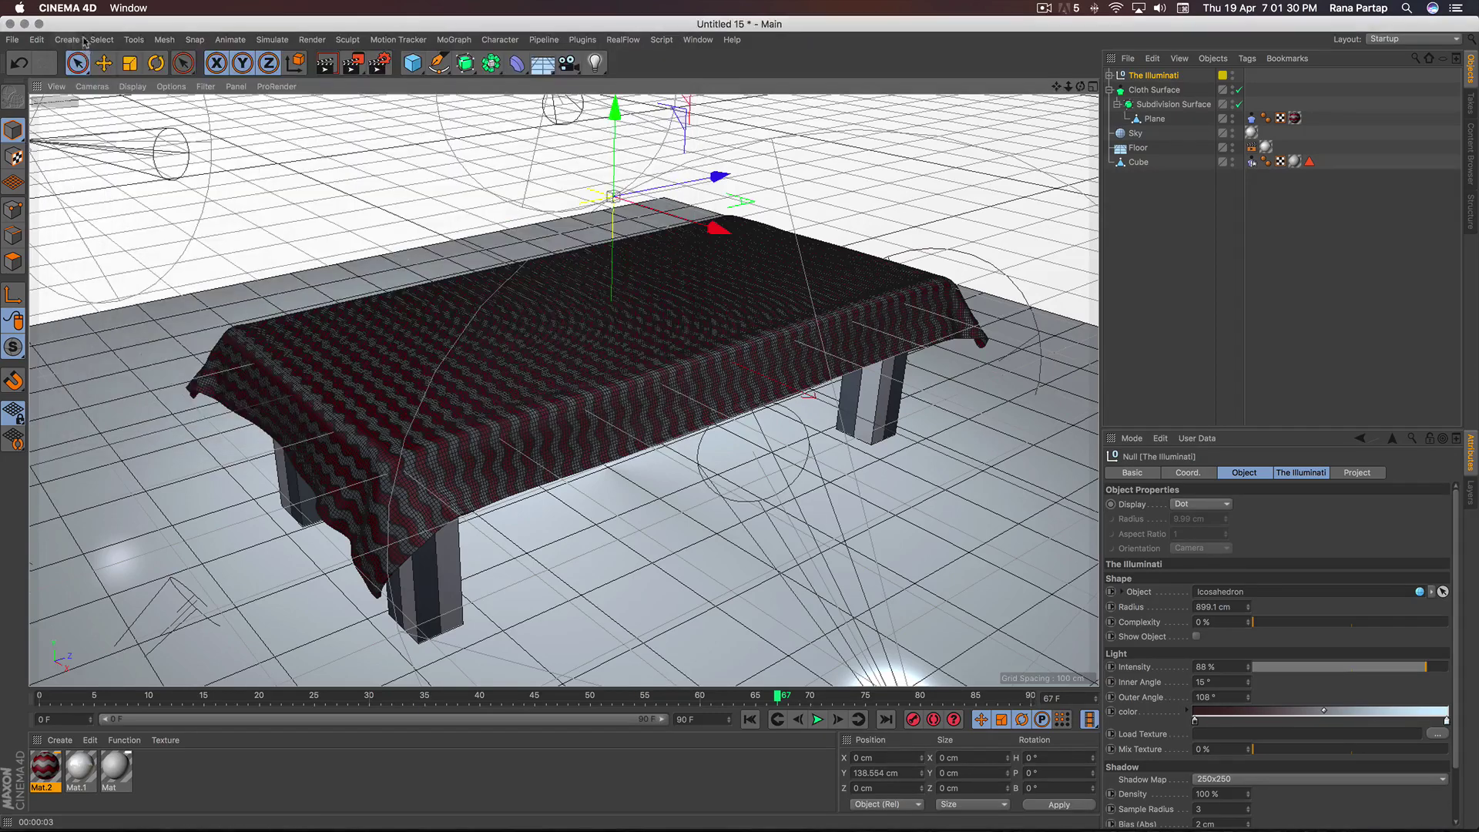
click(325, 62)
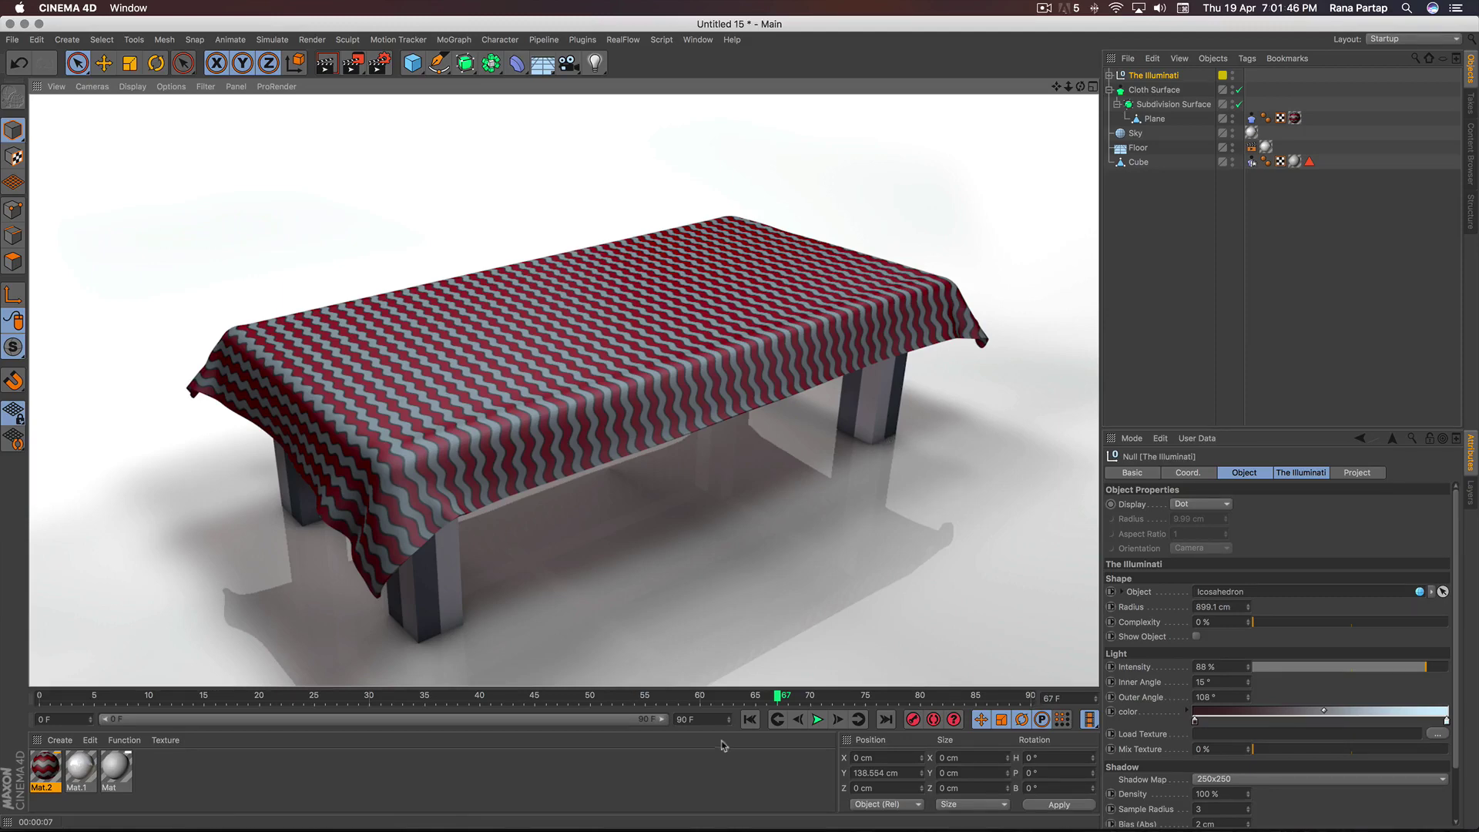
Replay the cloth simulation from the first frame, pause it at frame 52, continue to frame 59, and render the view
click(750, 719)
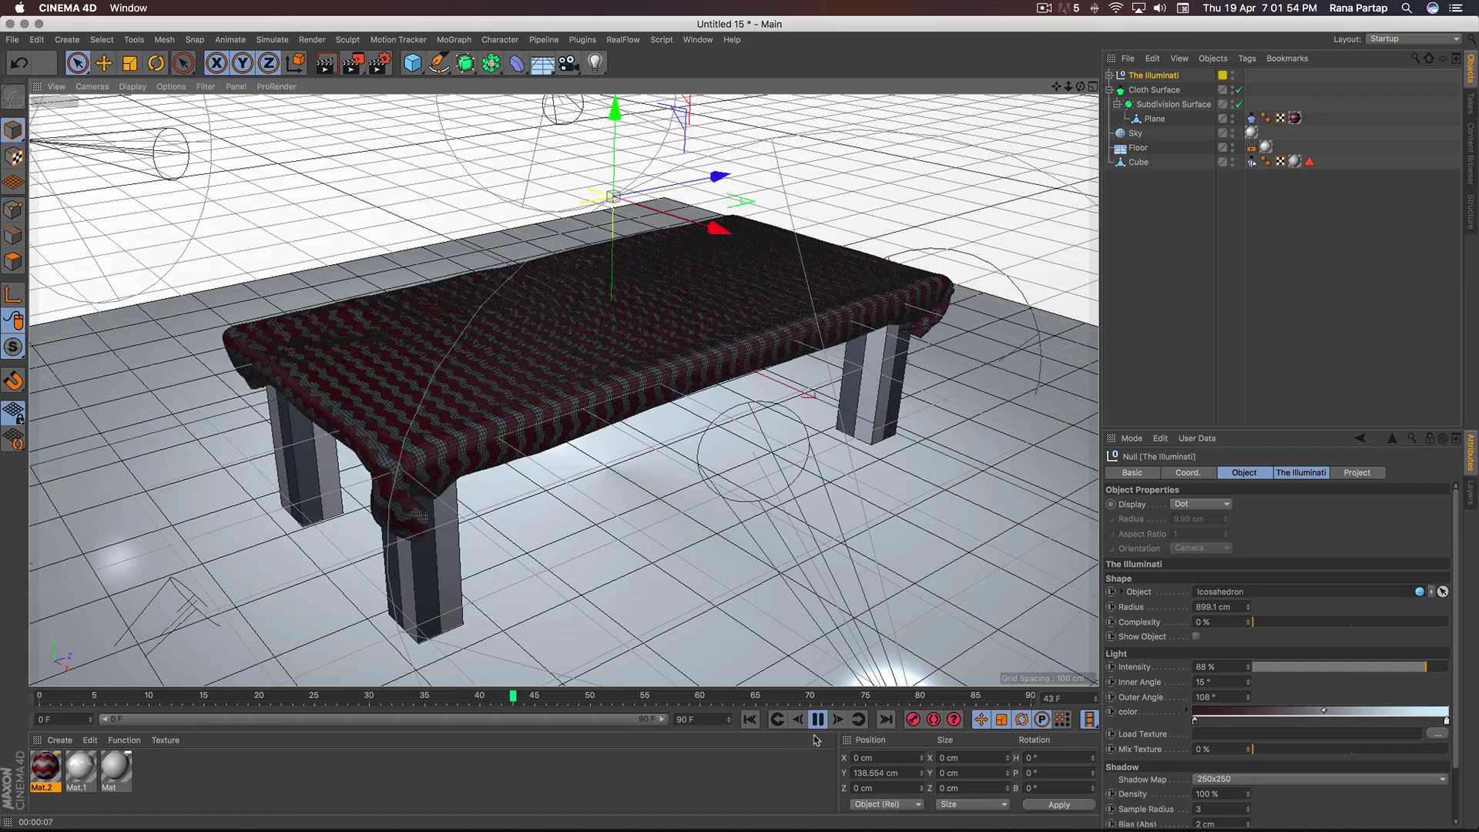
click(818, 720)
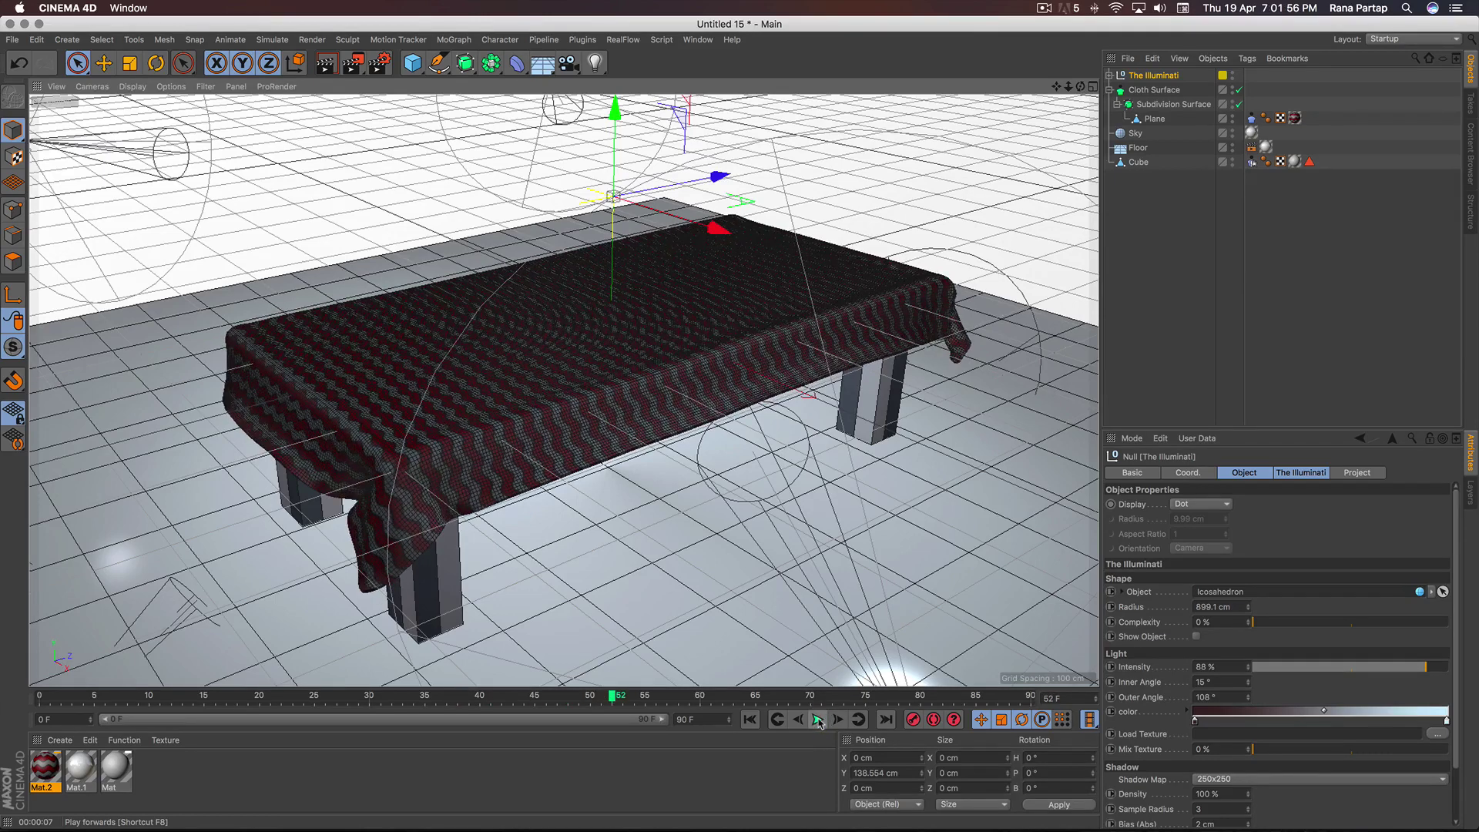
click(818, 719)
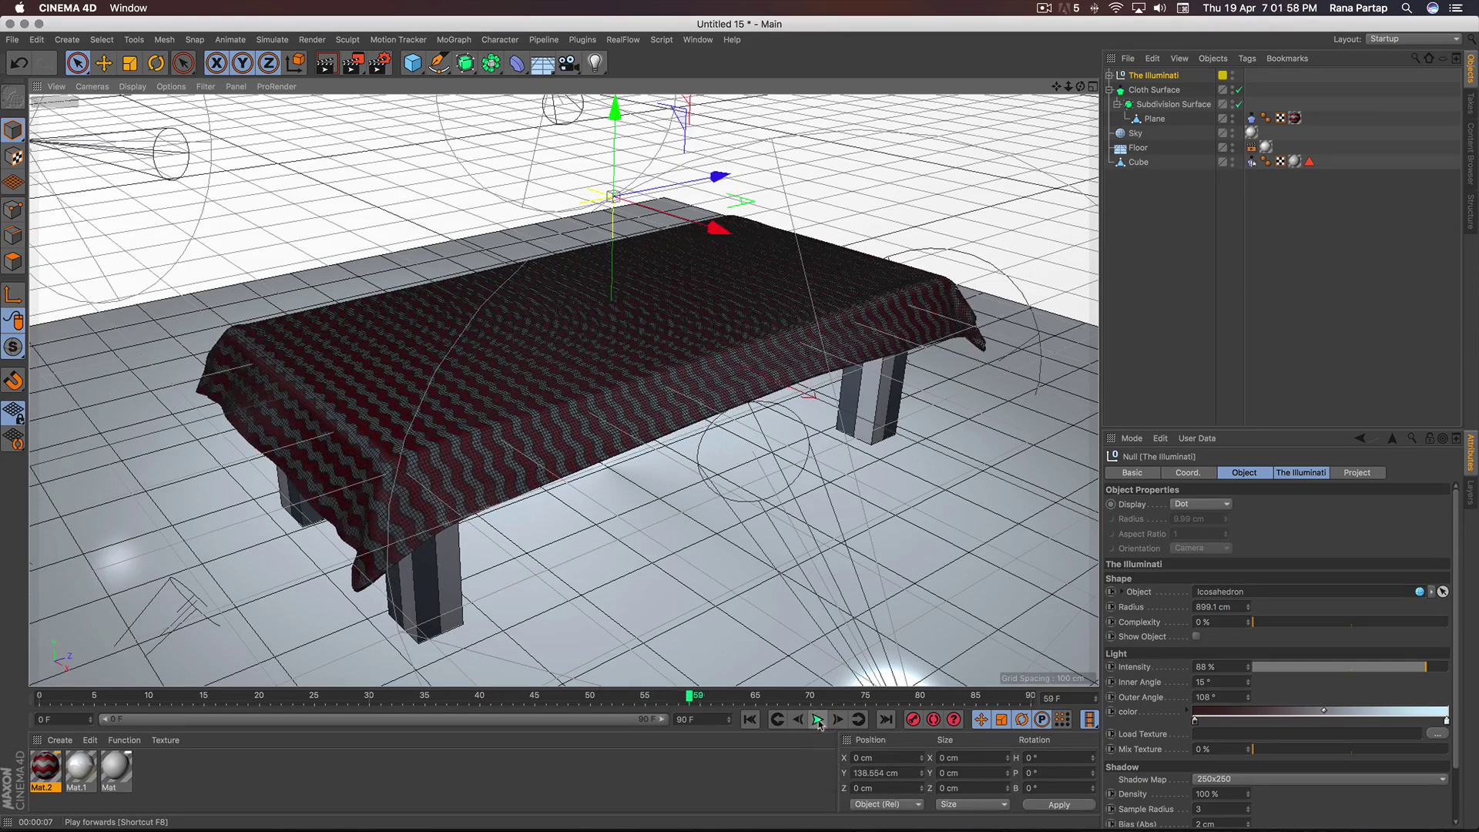
click(325, 63)
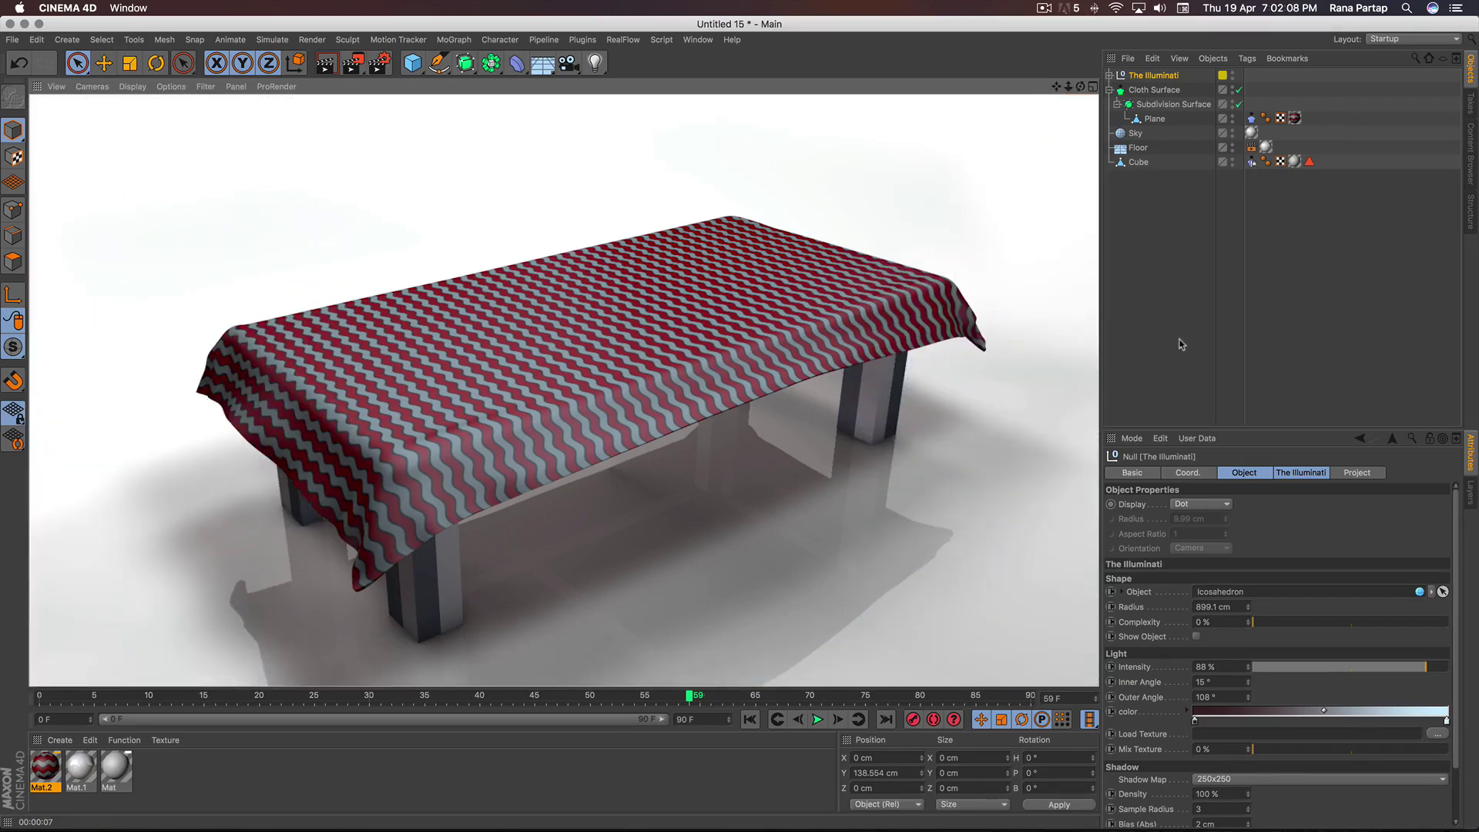
Restart the cloth simulation from the first frame, let it run through the timeline, and pause it at frame 69
click(750, 719)
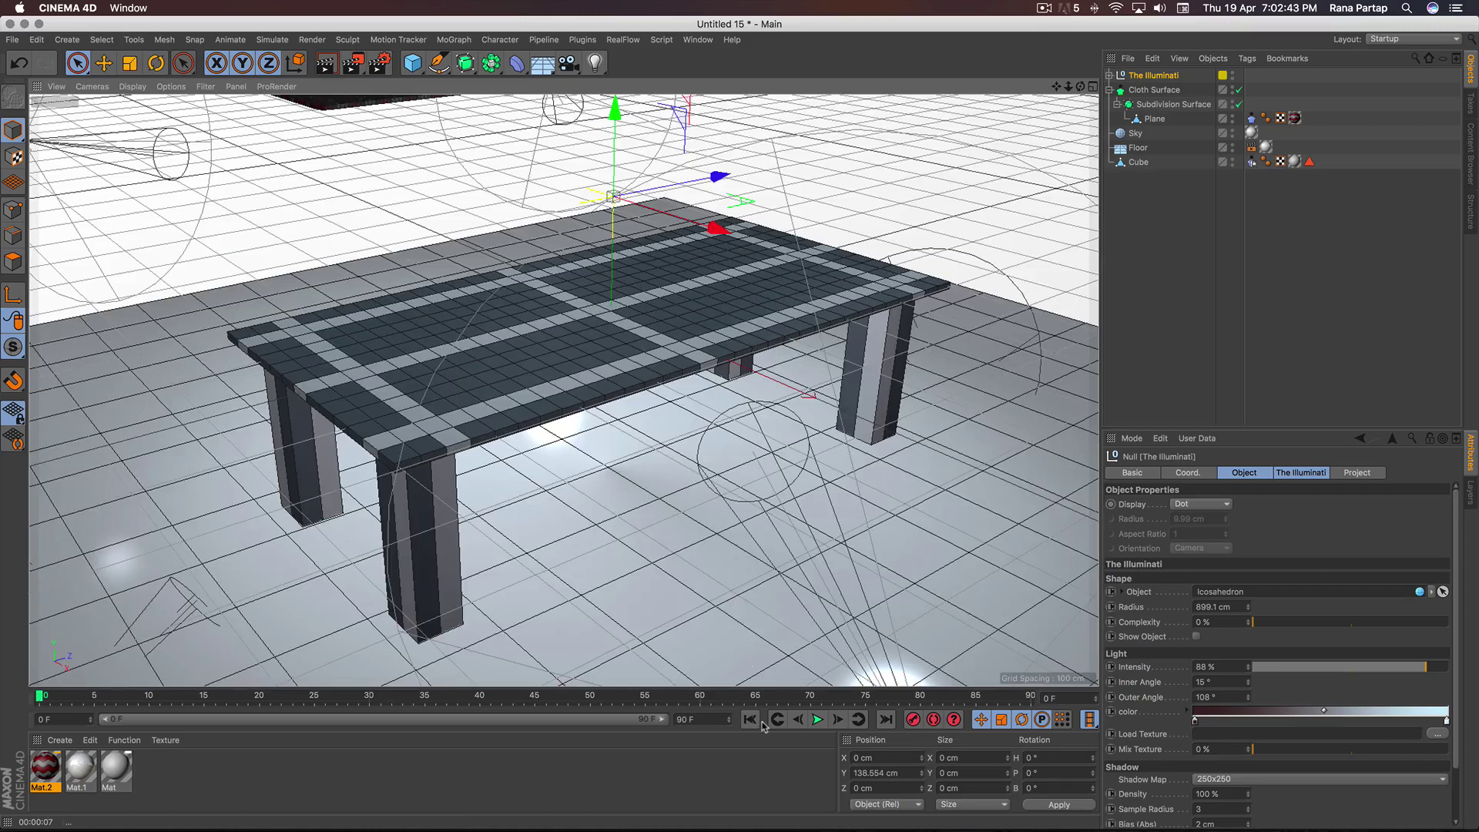
click(817, 719)
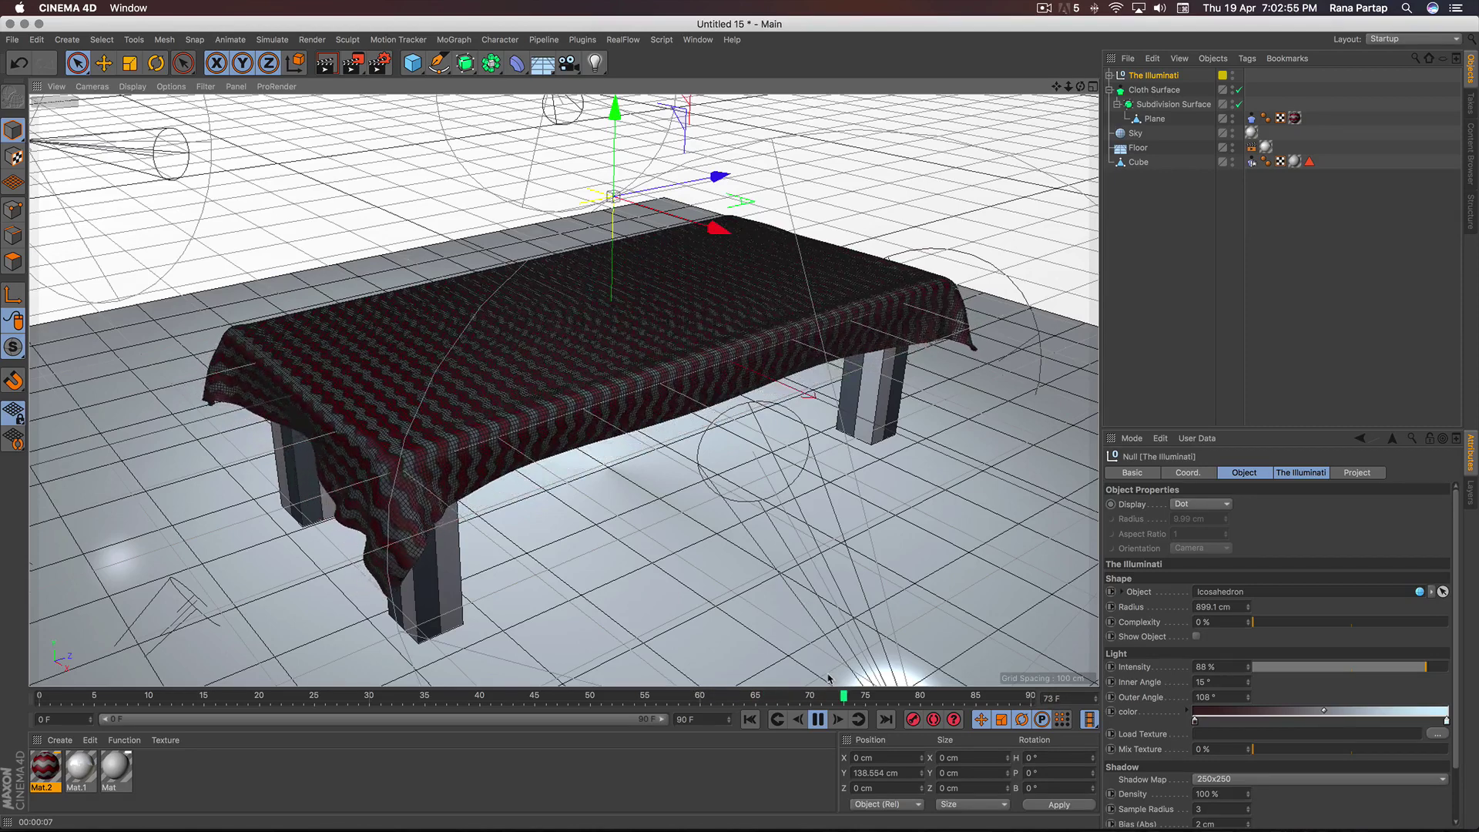
click(818, 720)
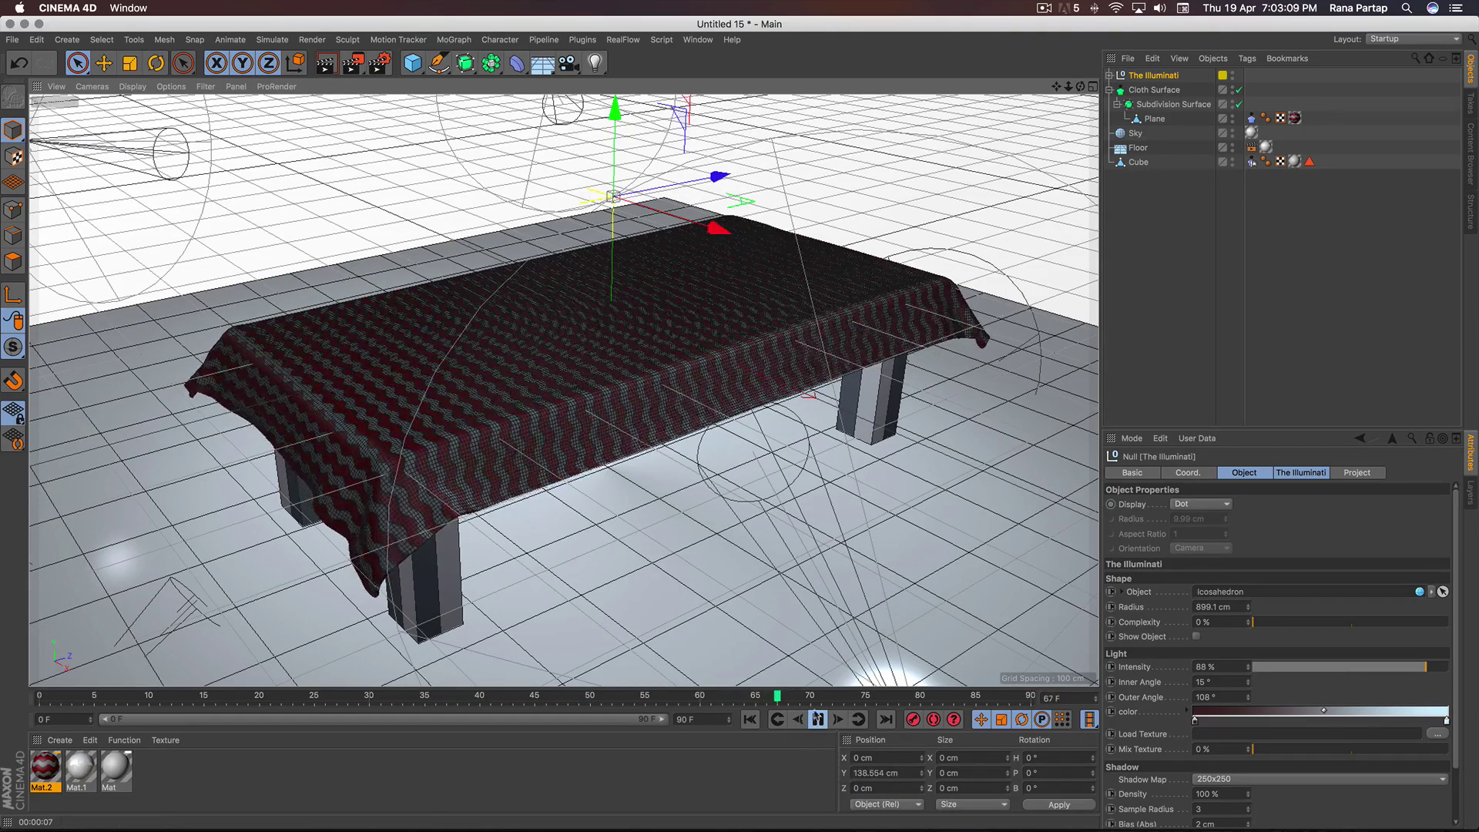
click(818, 720)
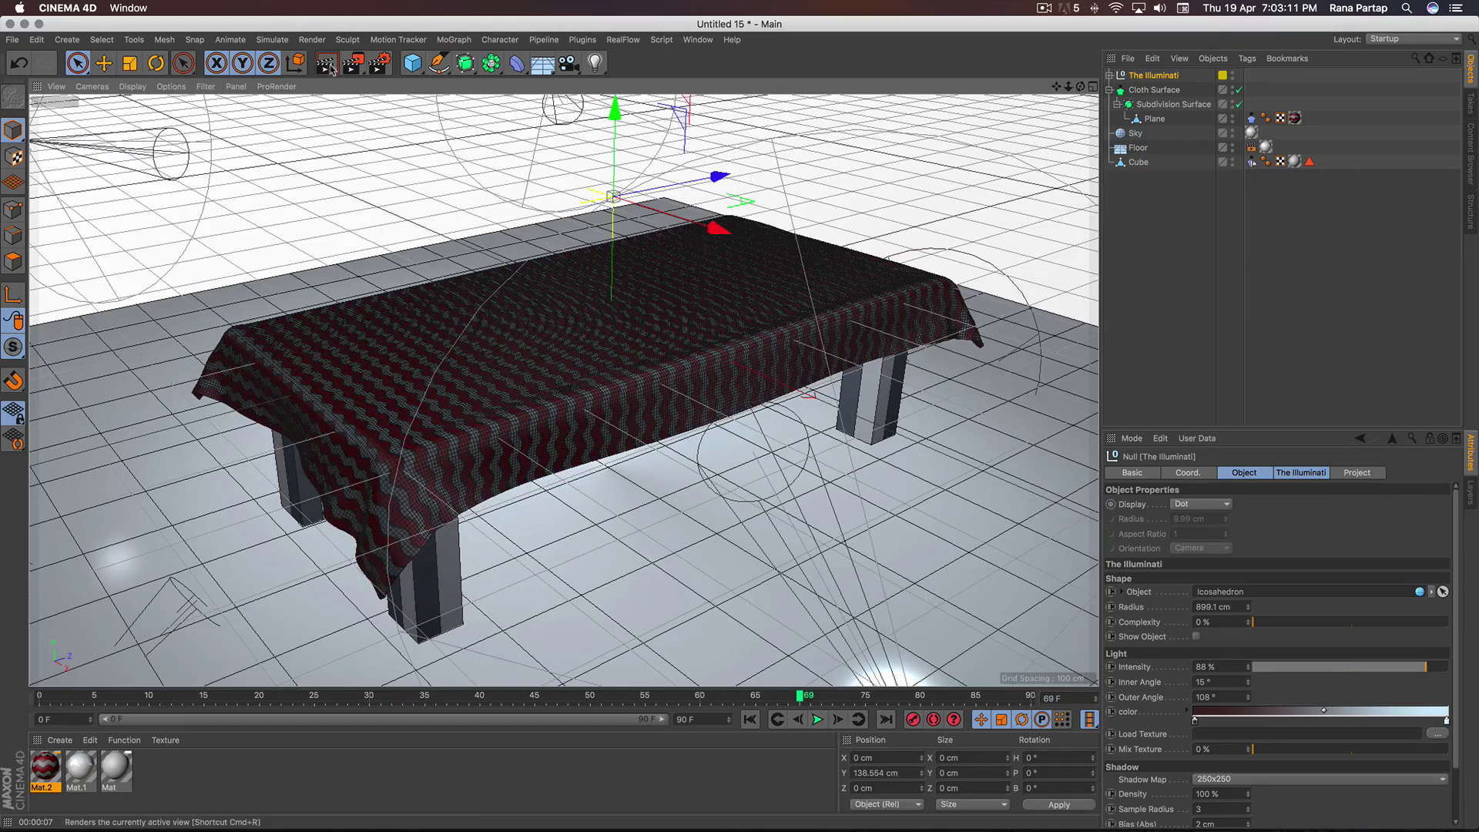